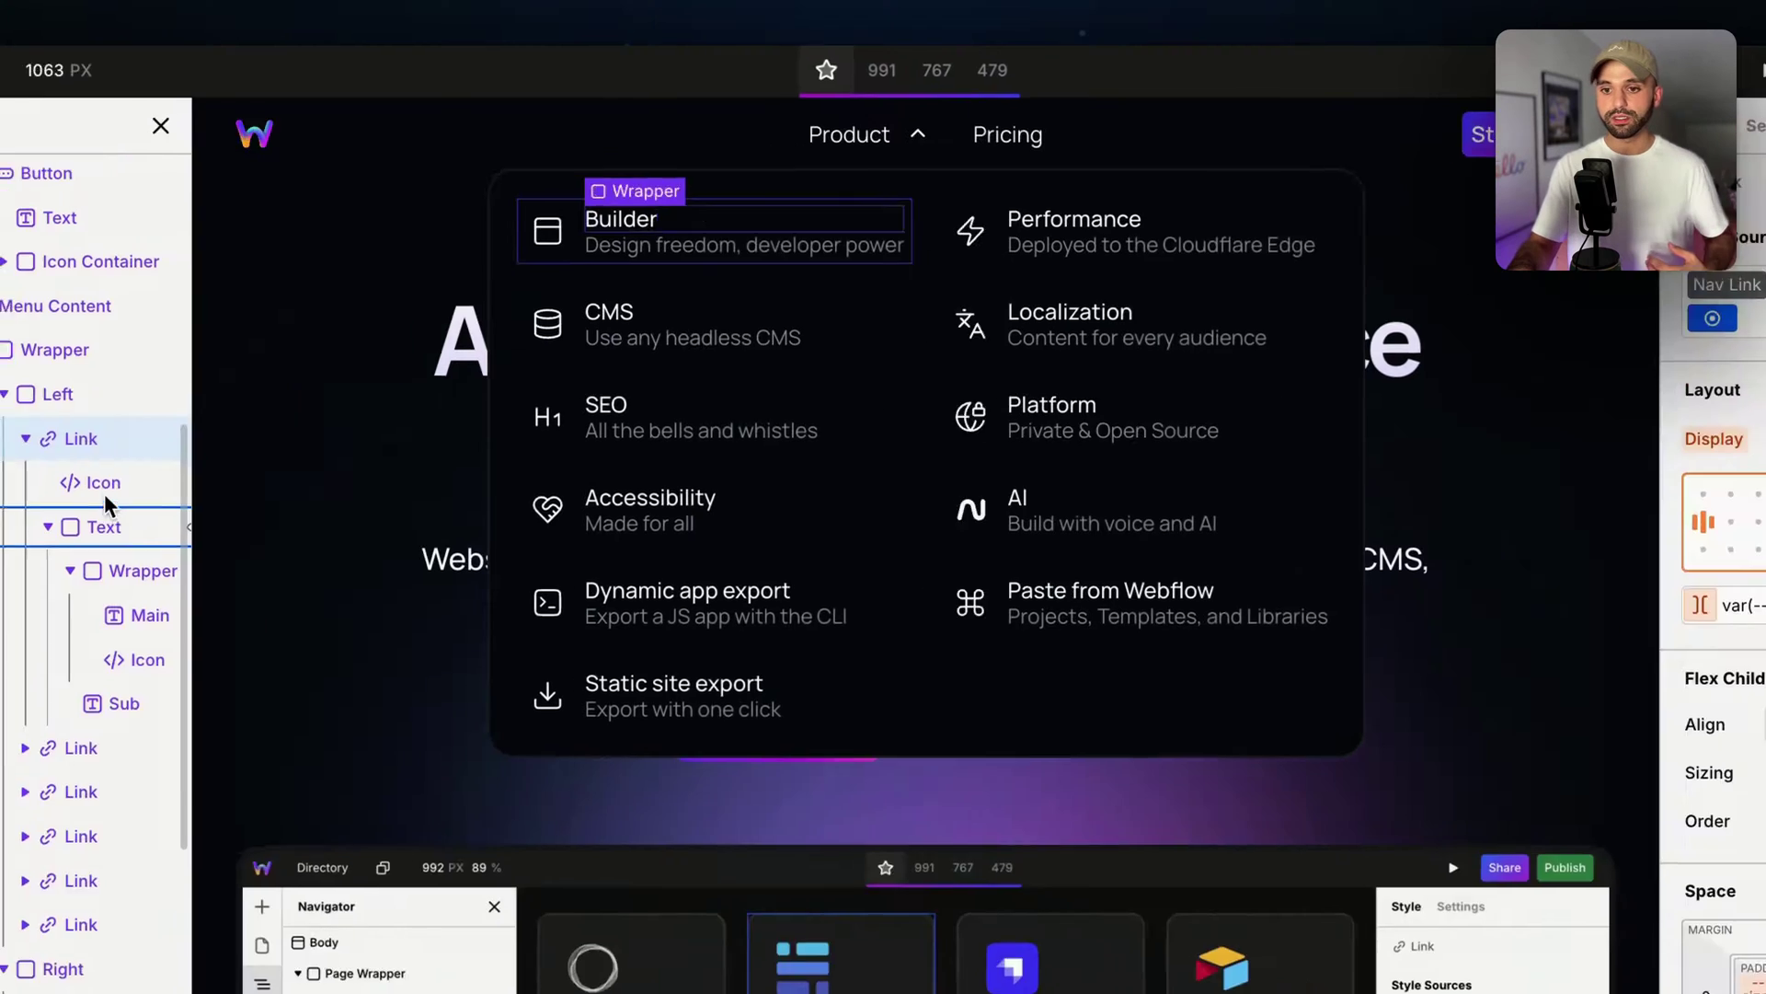
- Select the first icon link in the Product mega menu
left_click(138, 433)
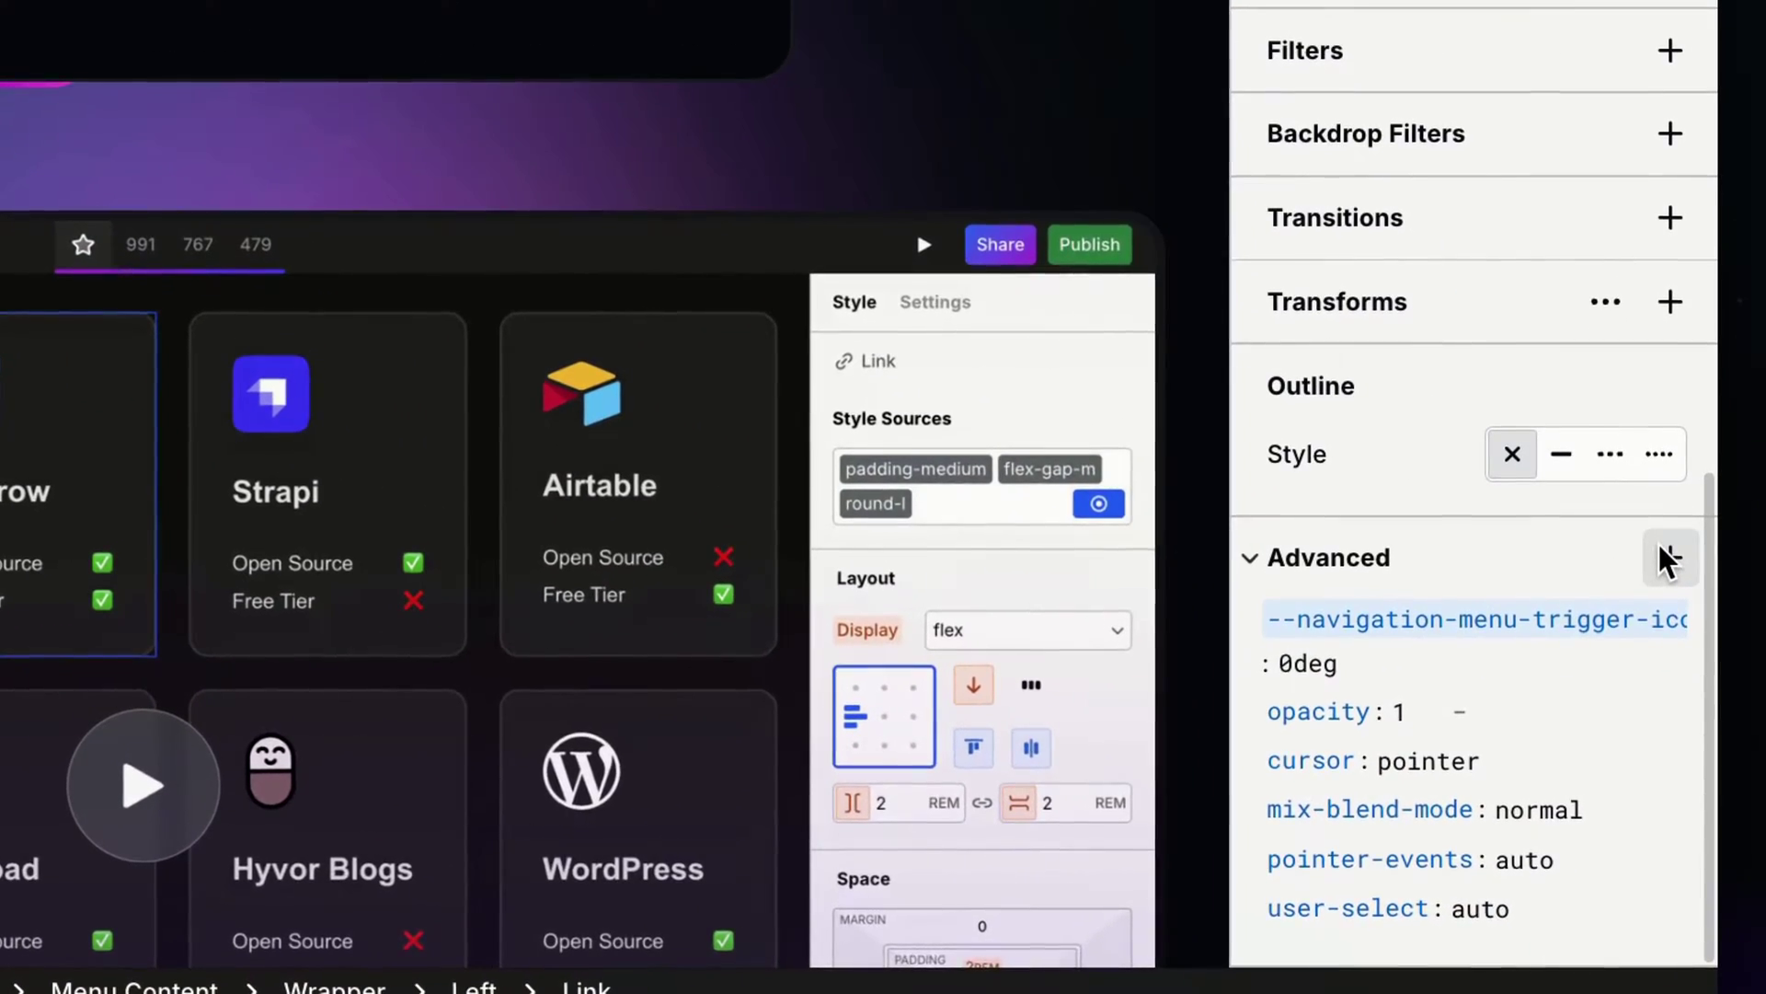
- Add empty custom properties --nav-icon-bg and --nav-icon-color to the menu link
left_click(1669, 558)
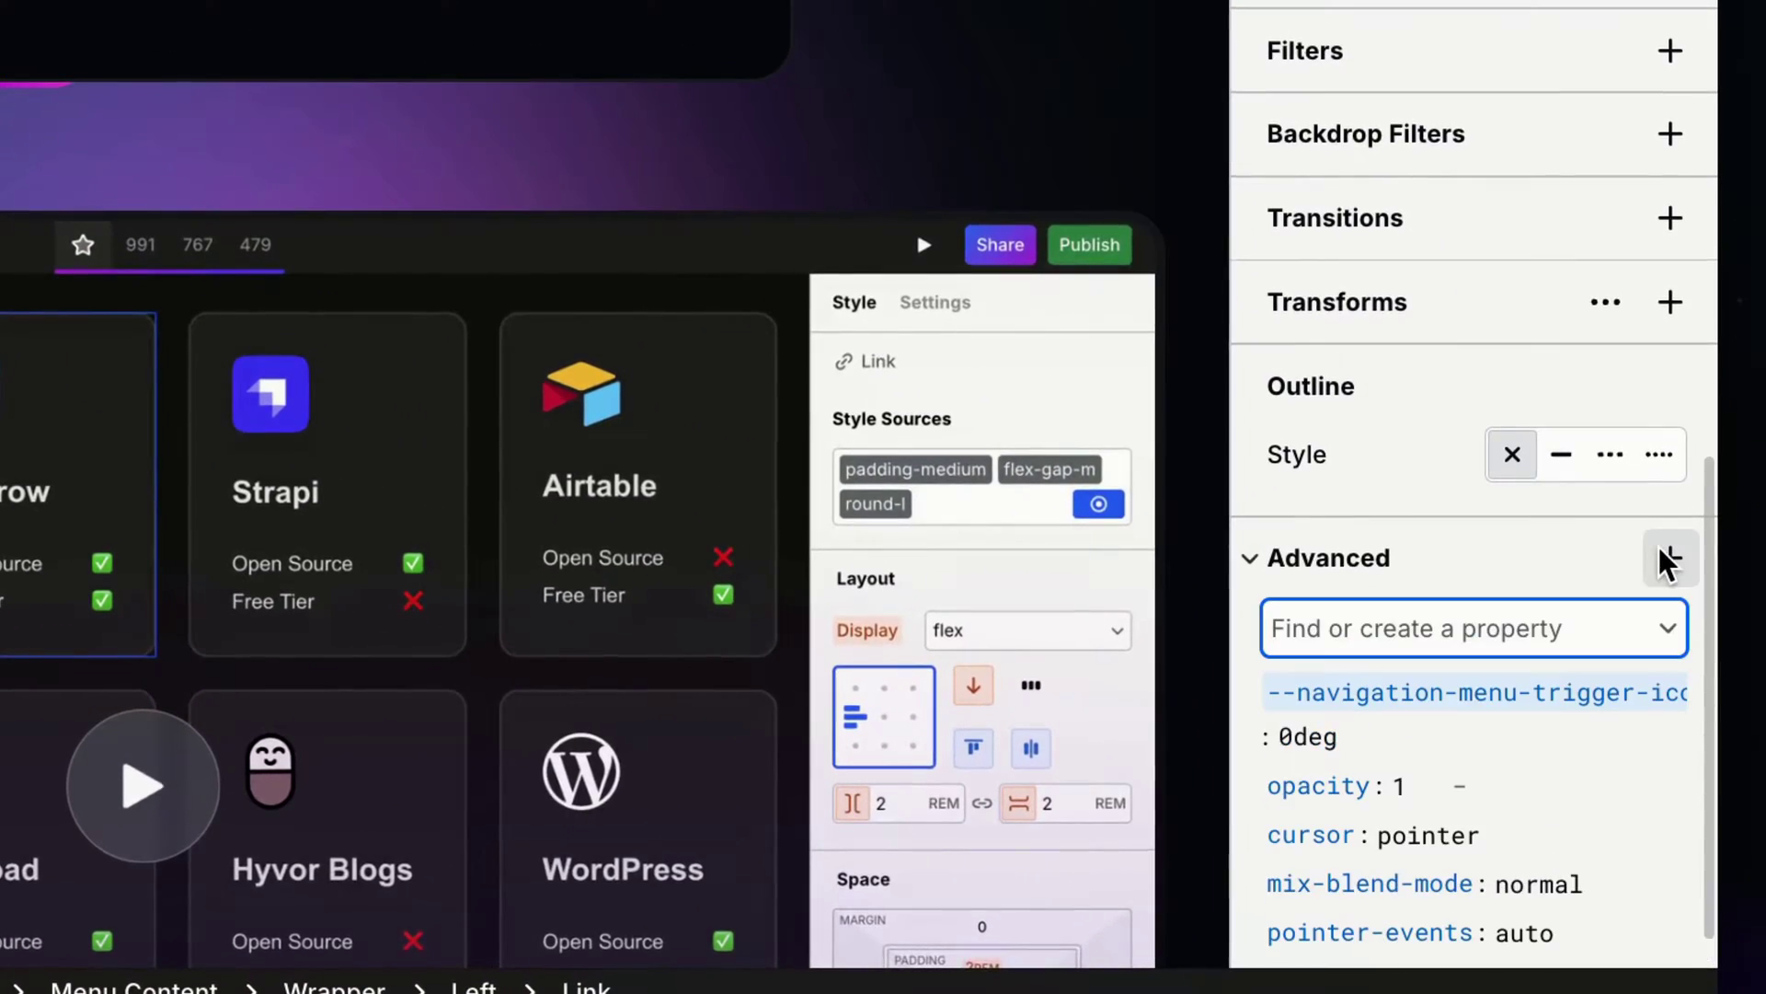
type("--nav-icon-bg")
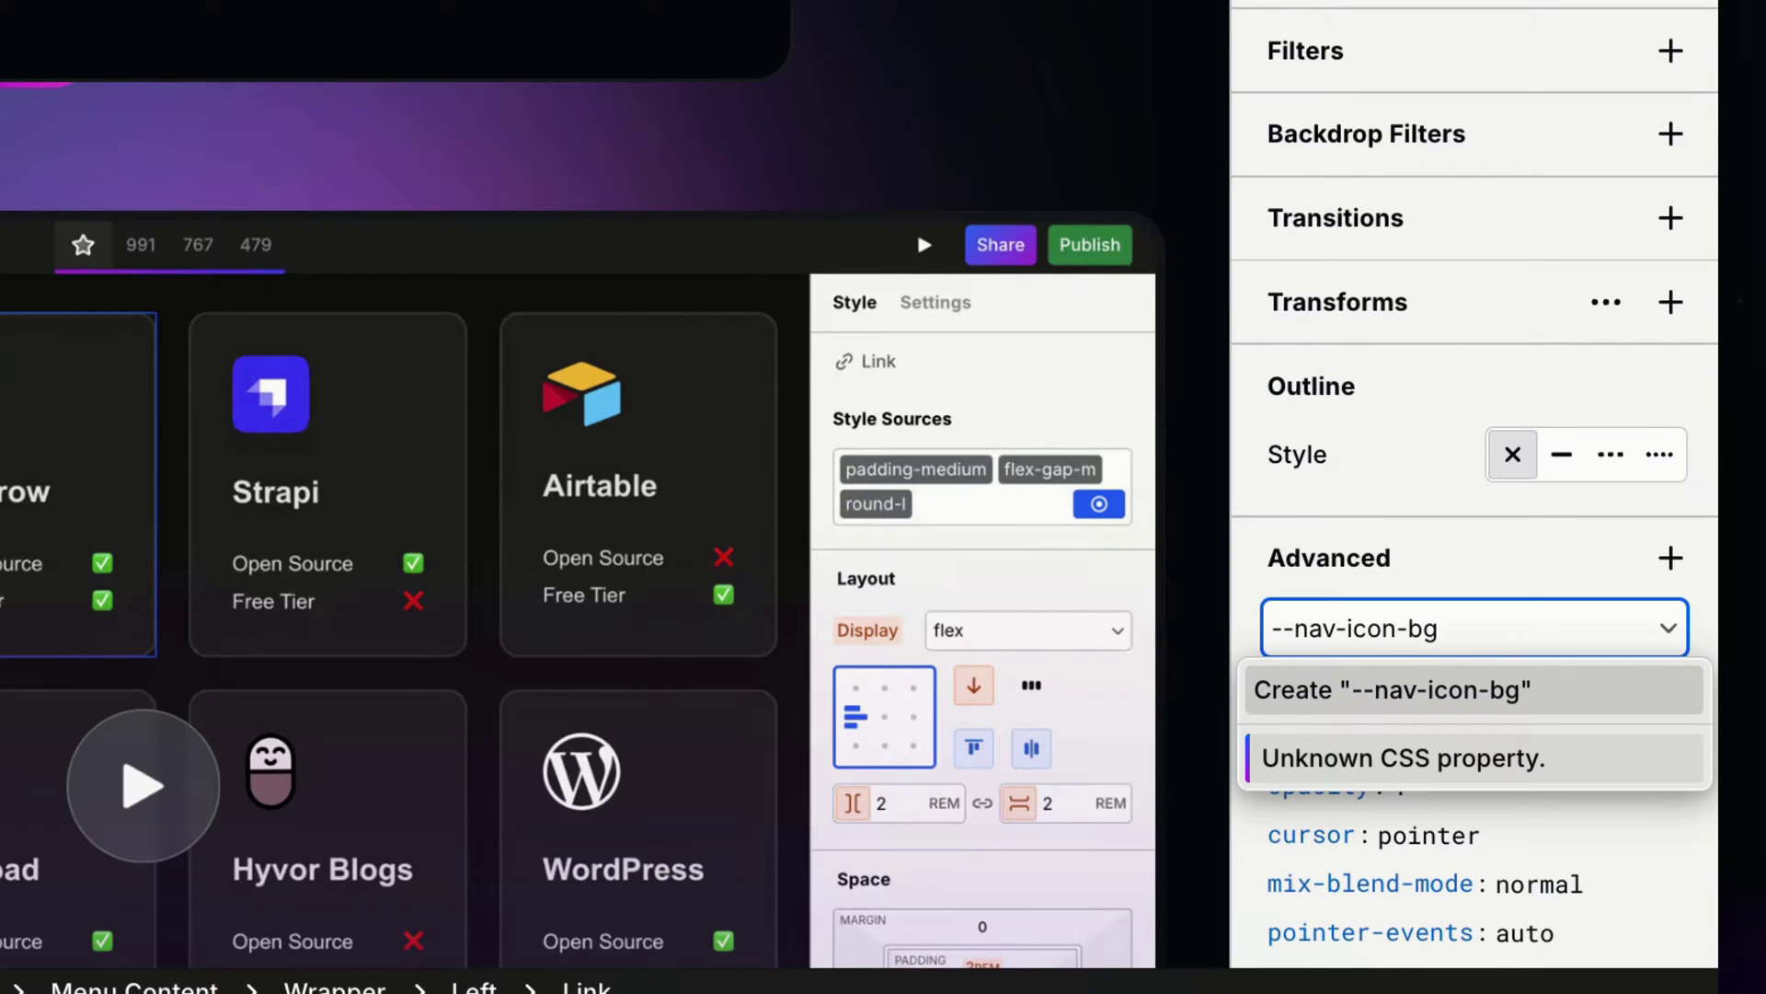
key("Return")
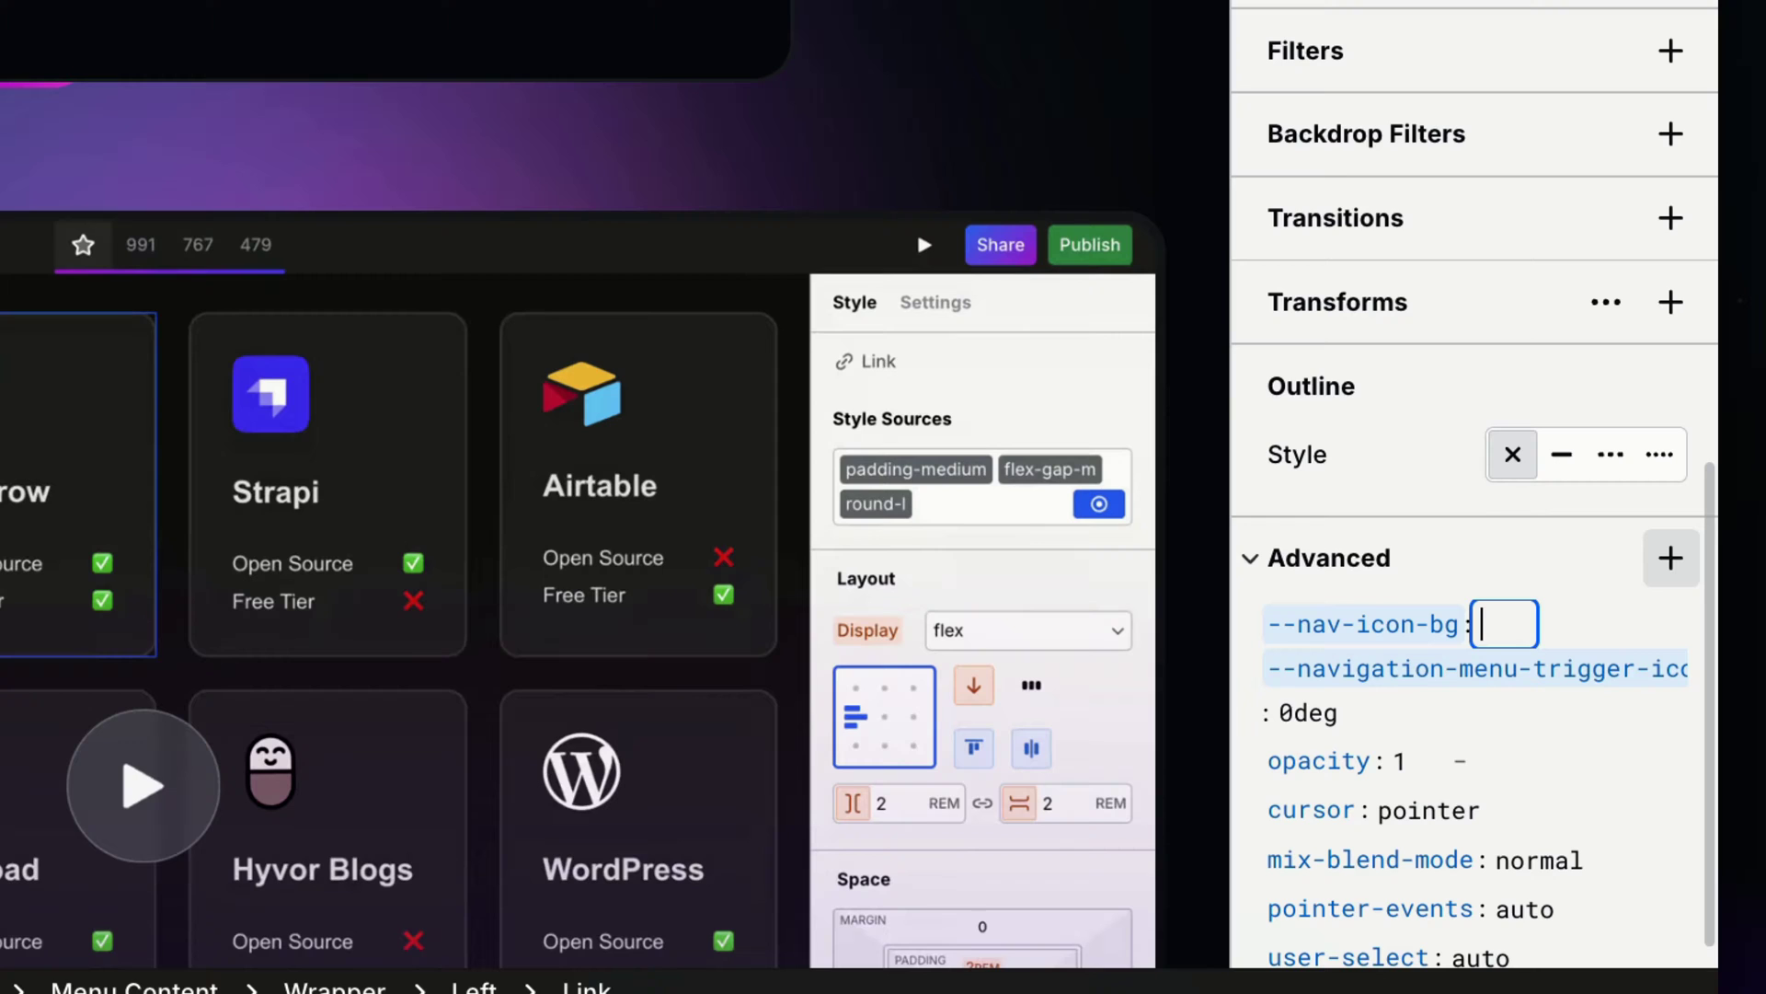
left_click(1671, 558)
type("--nav")
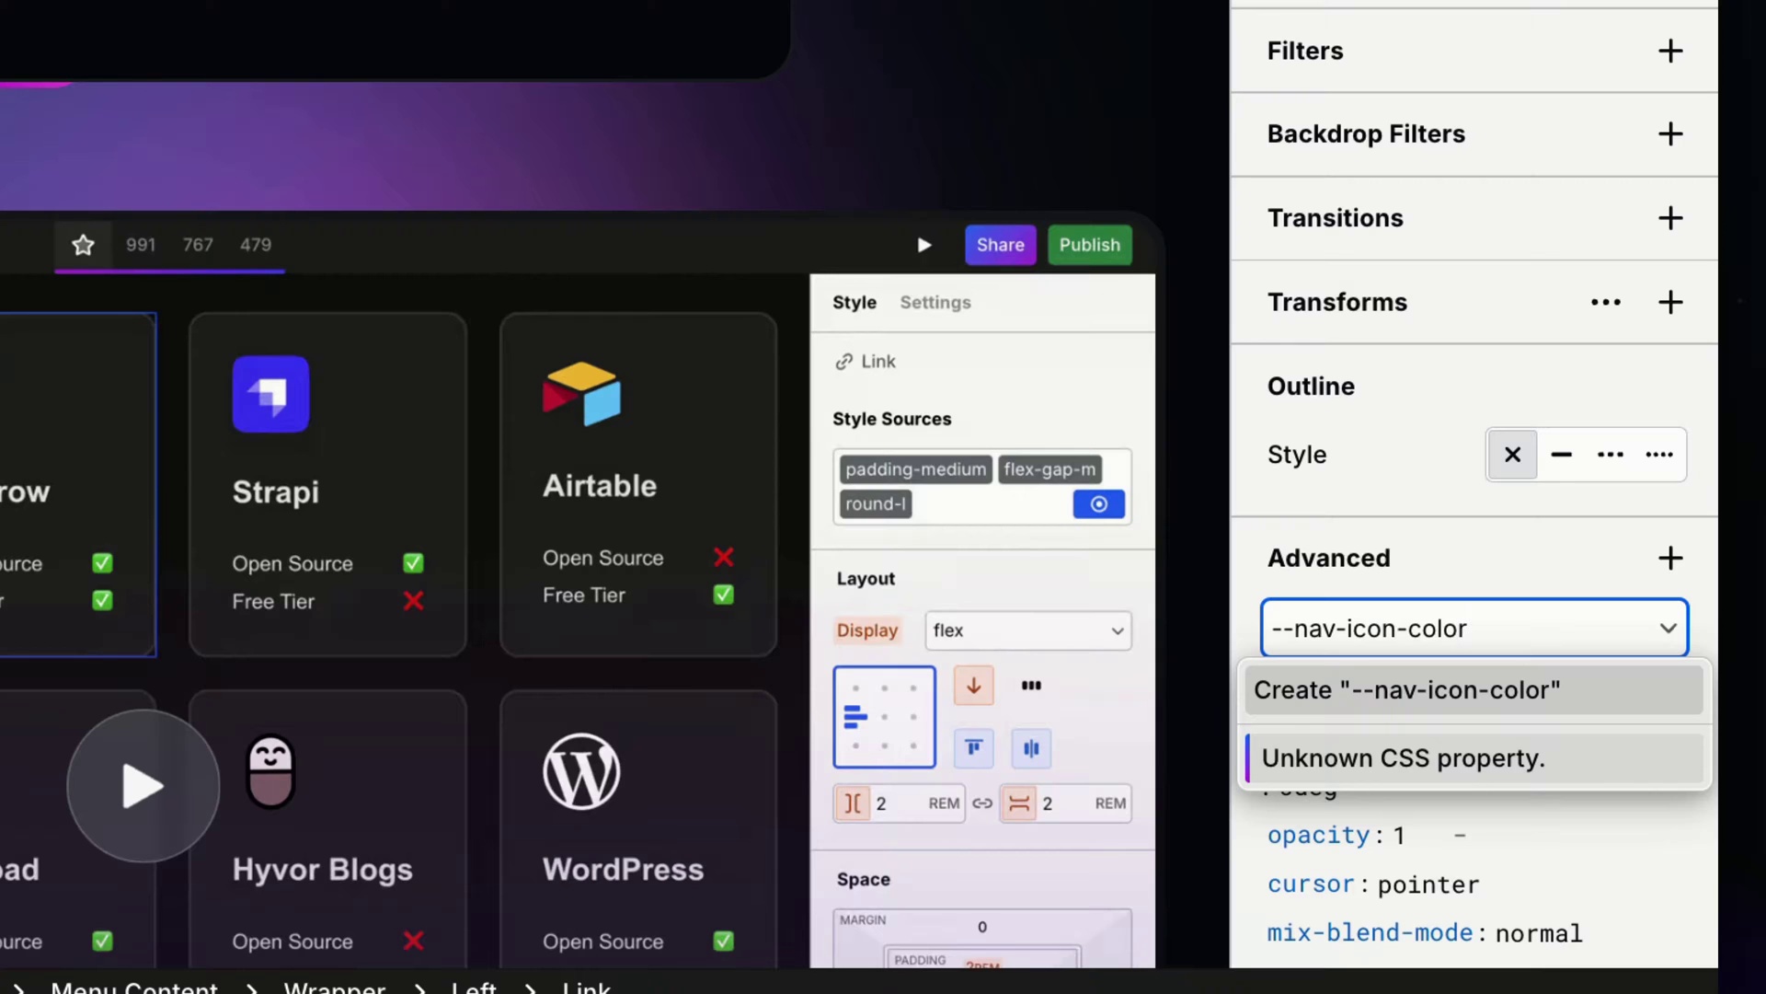
type("-icon-color")
key("Return")
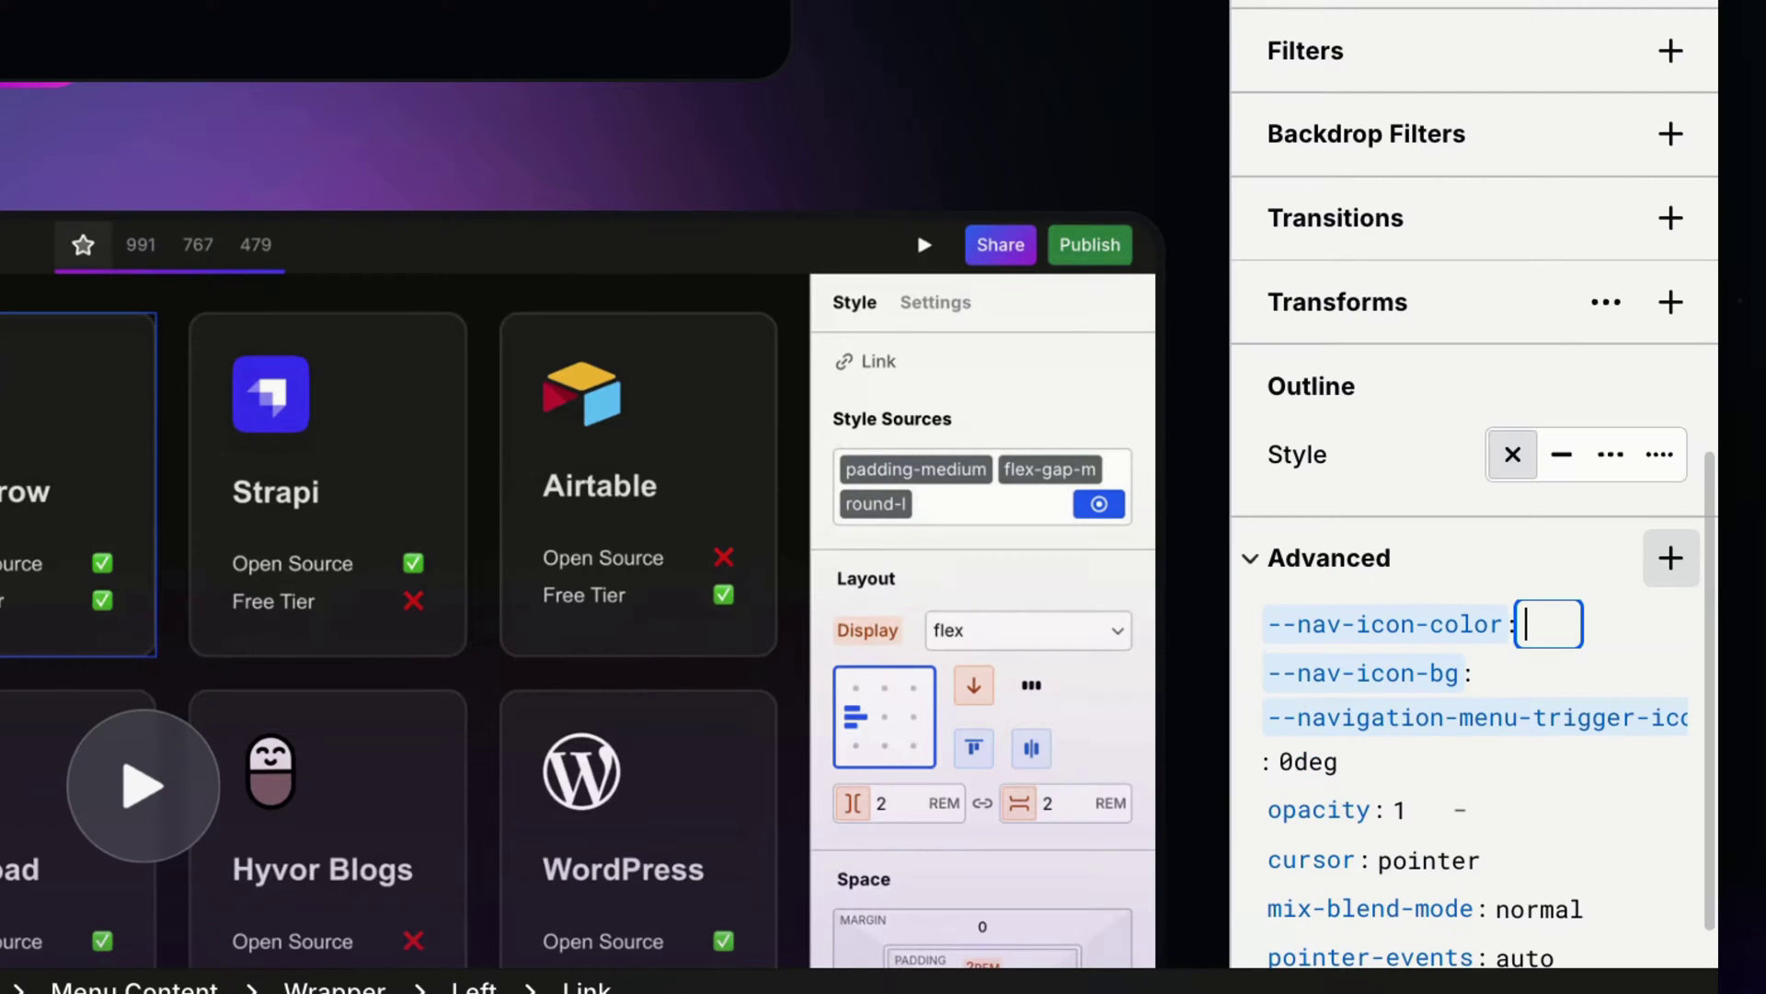
- Add empty custom properties --nav-arrow-opacity and --nav-arrow-translate to the menu link
left_click(1678, 556)
type("-")
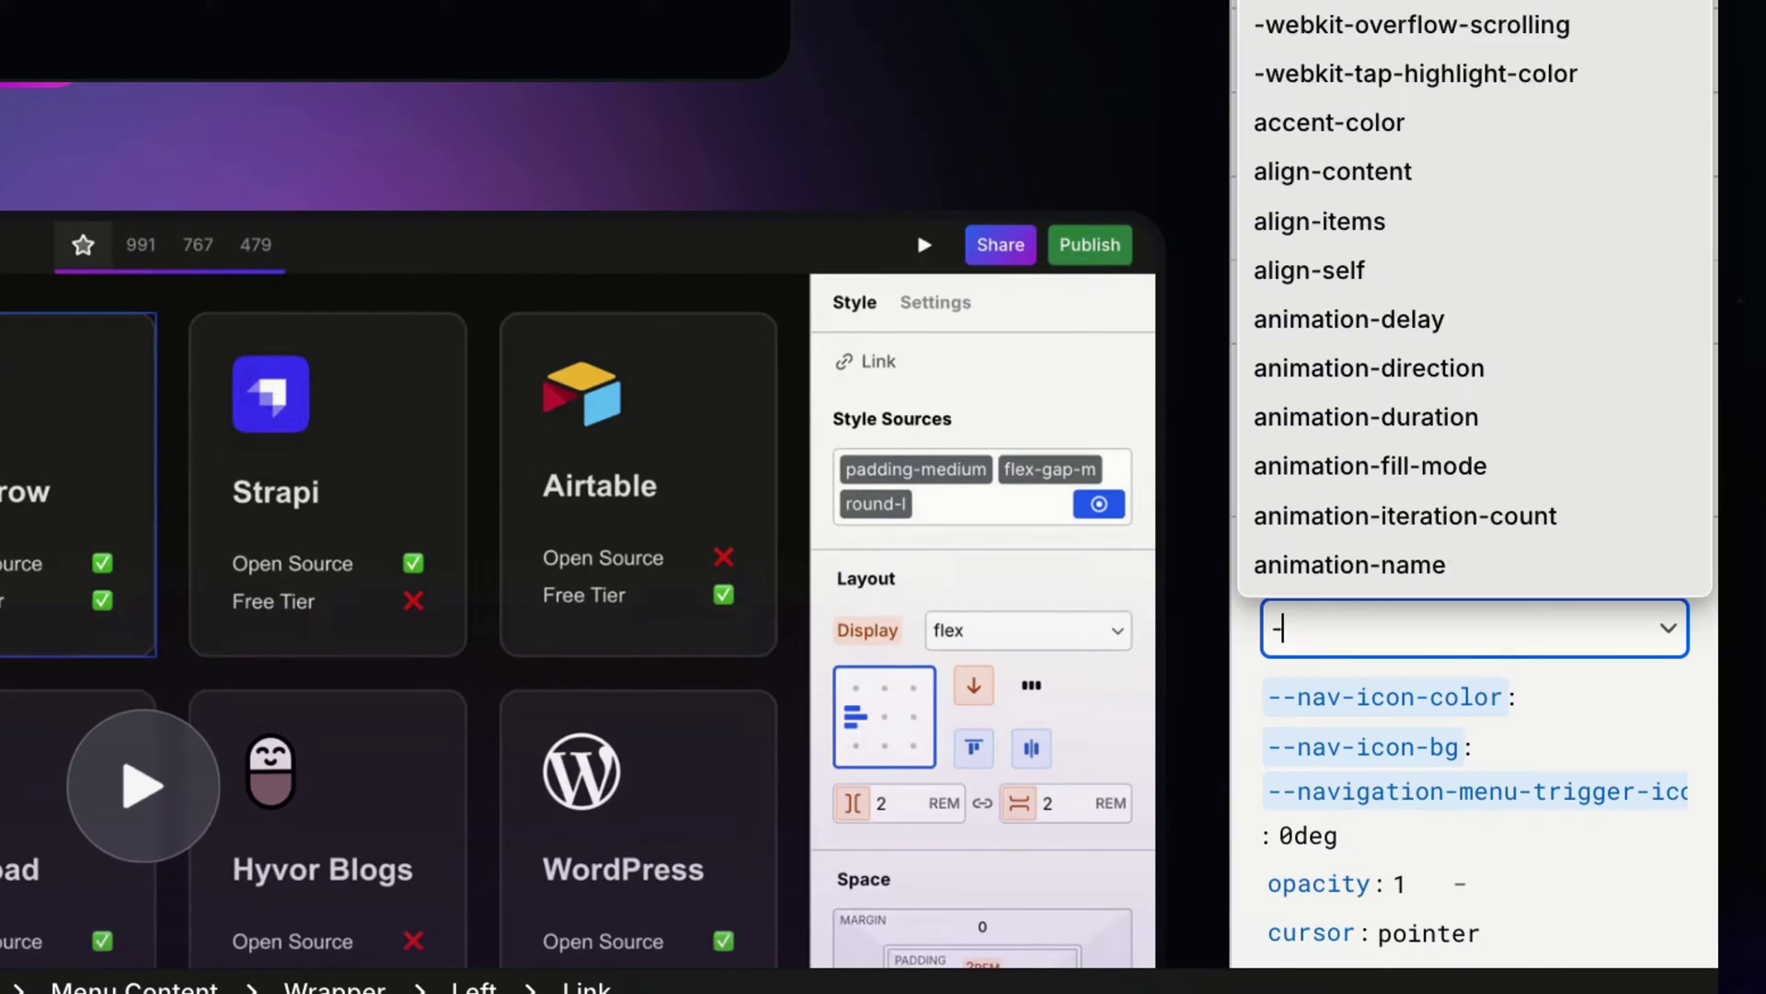
type("-nav-arrow-opacity")
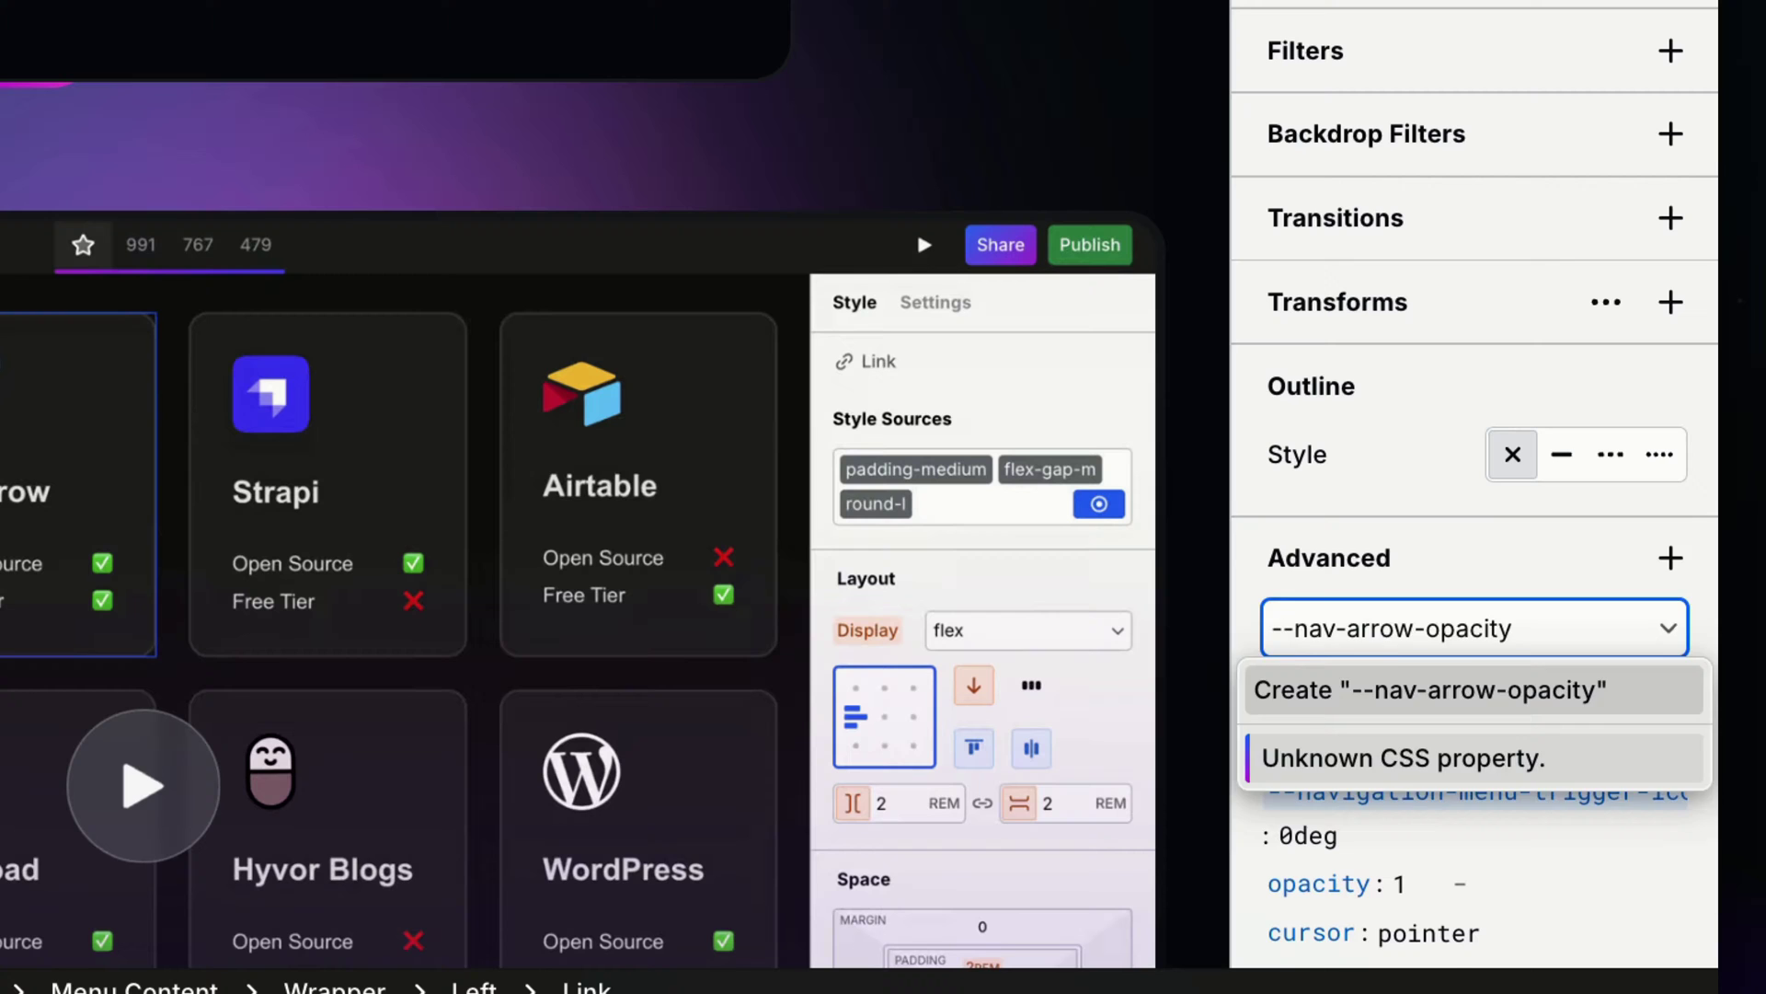
key("Return")
left_click(1676, 560)
type("--nav-arr")
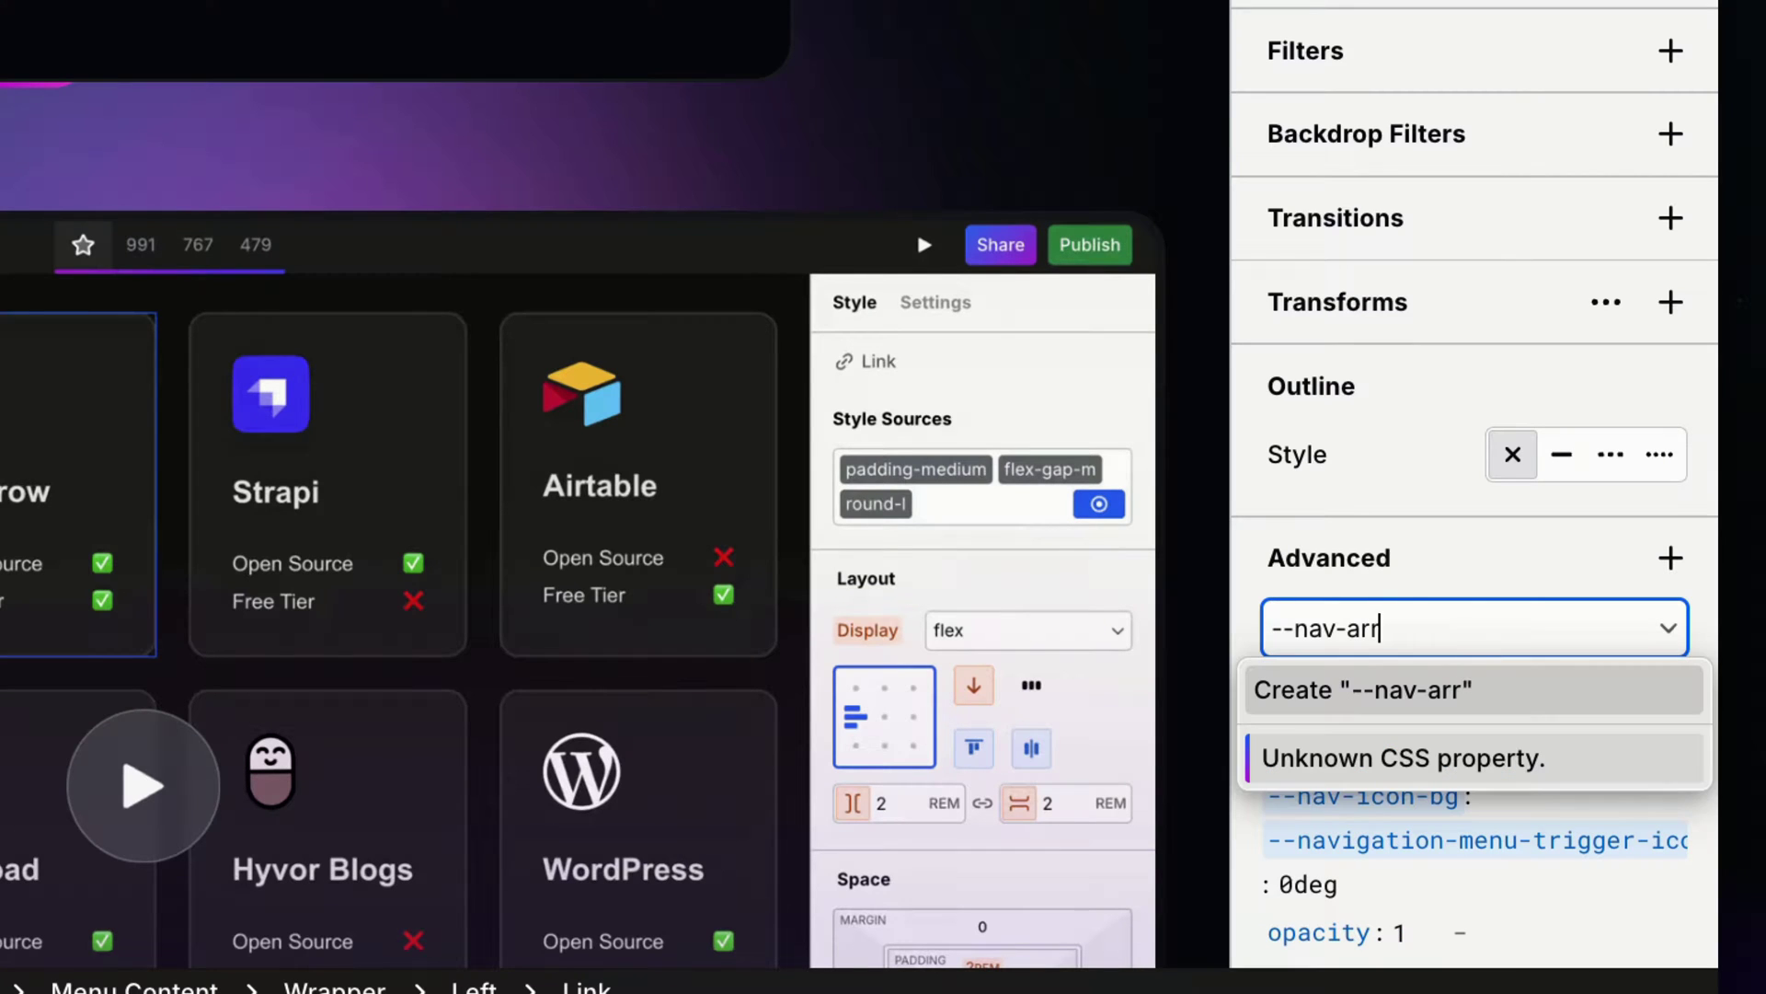
key("Return")
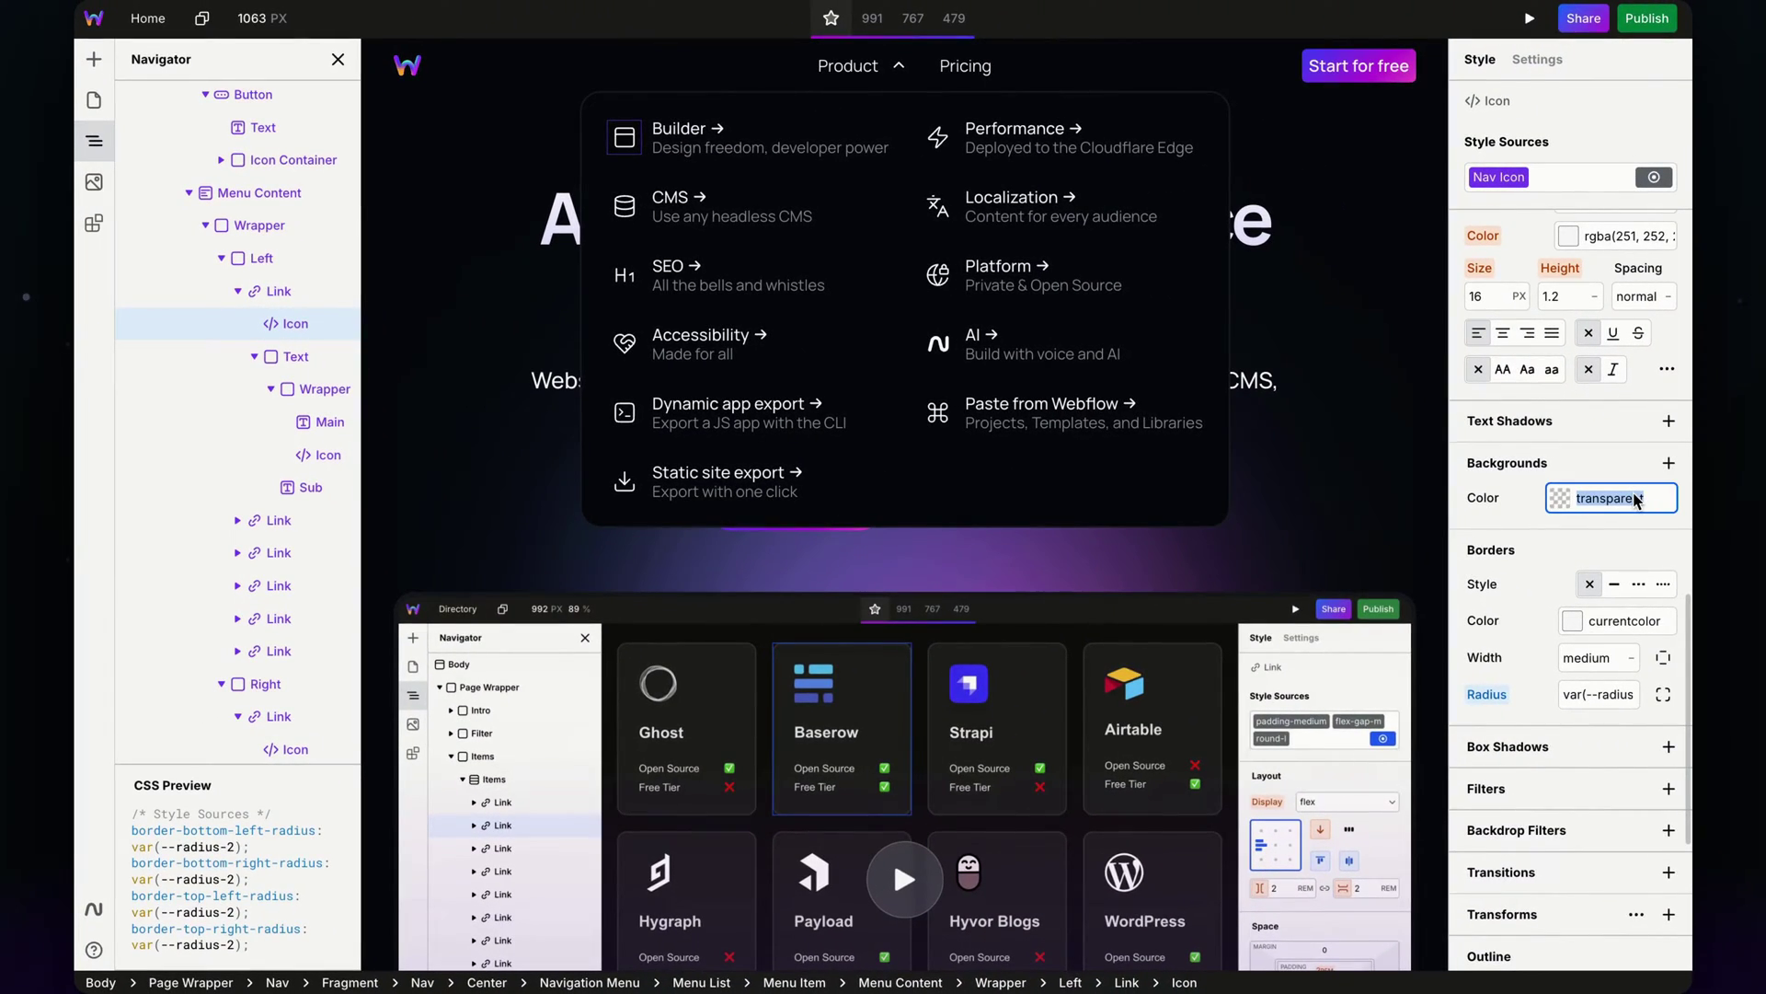
- Set the icon's background colour to var(--nav-icon-bg) and text colour to var(--nav-icon-color)
type("-nav")
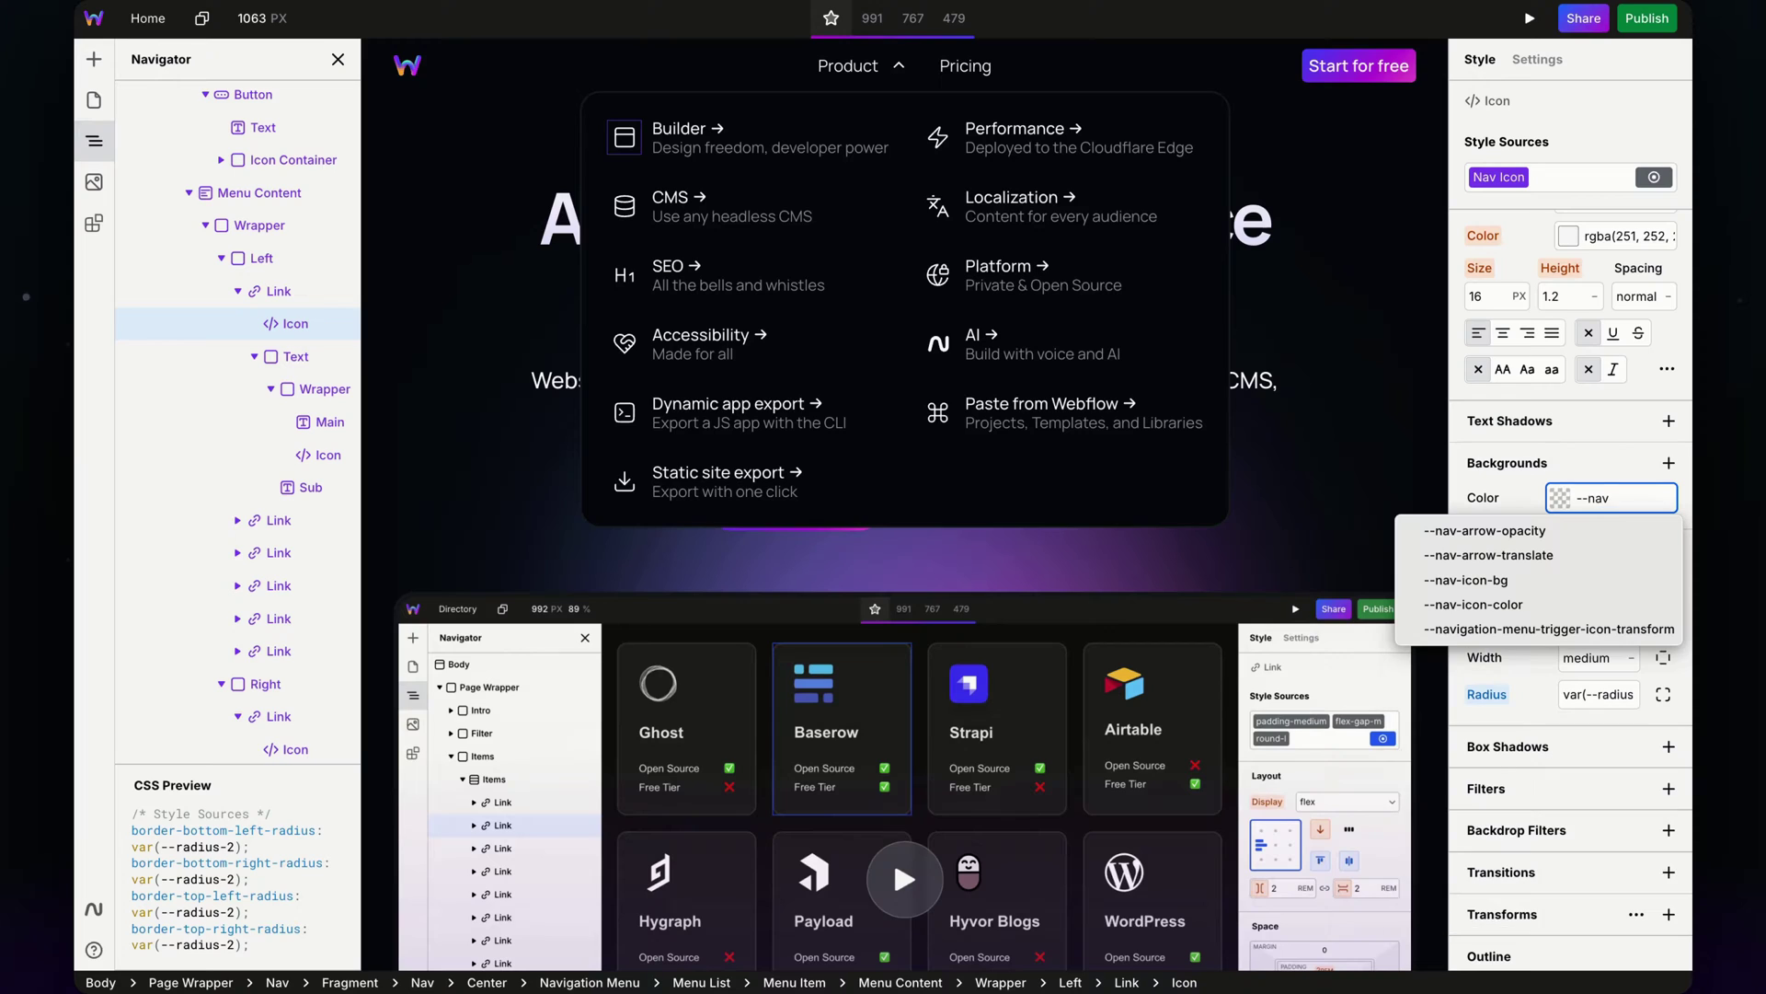
key("Down")
key("Down")
key("Tab")
scroll(1628, 428, "up", 2)
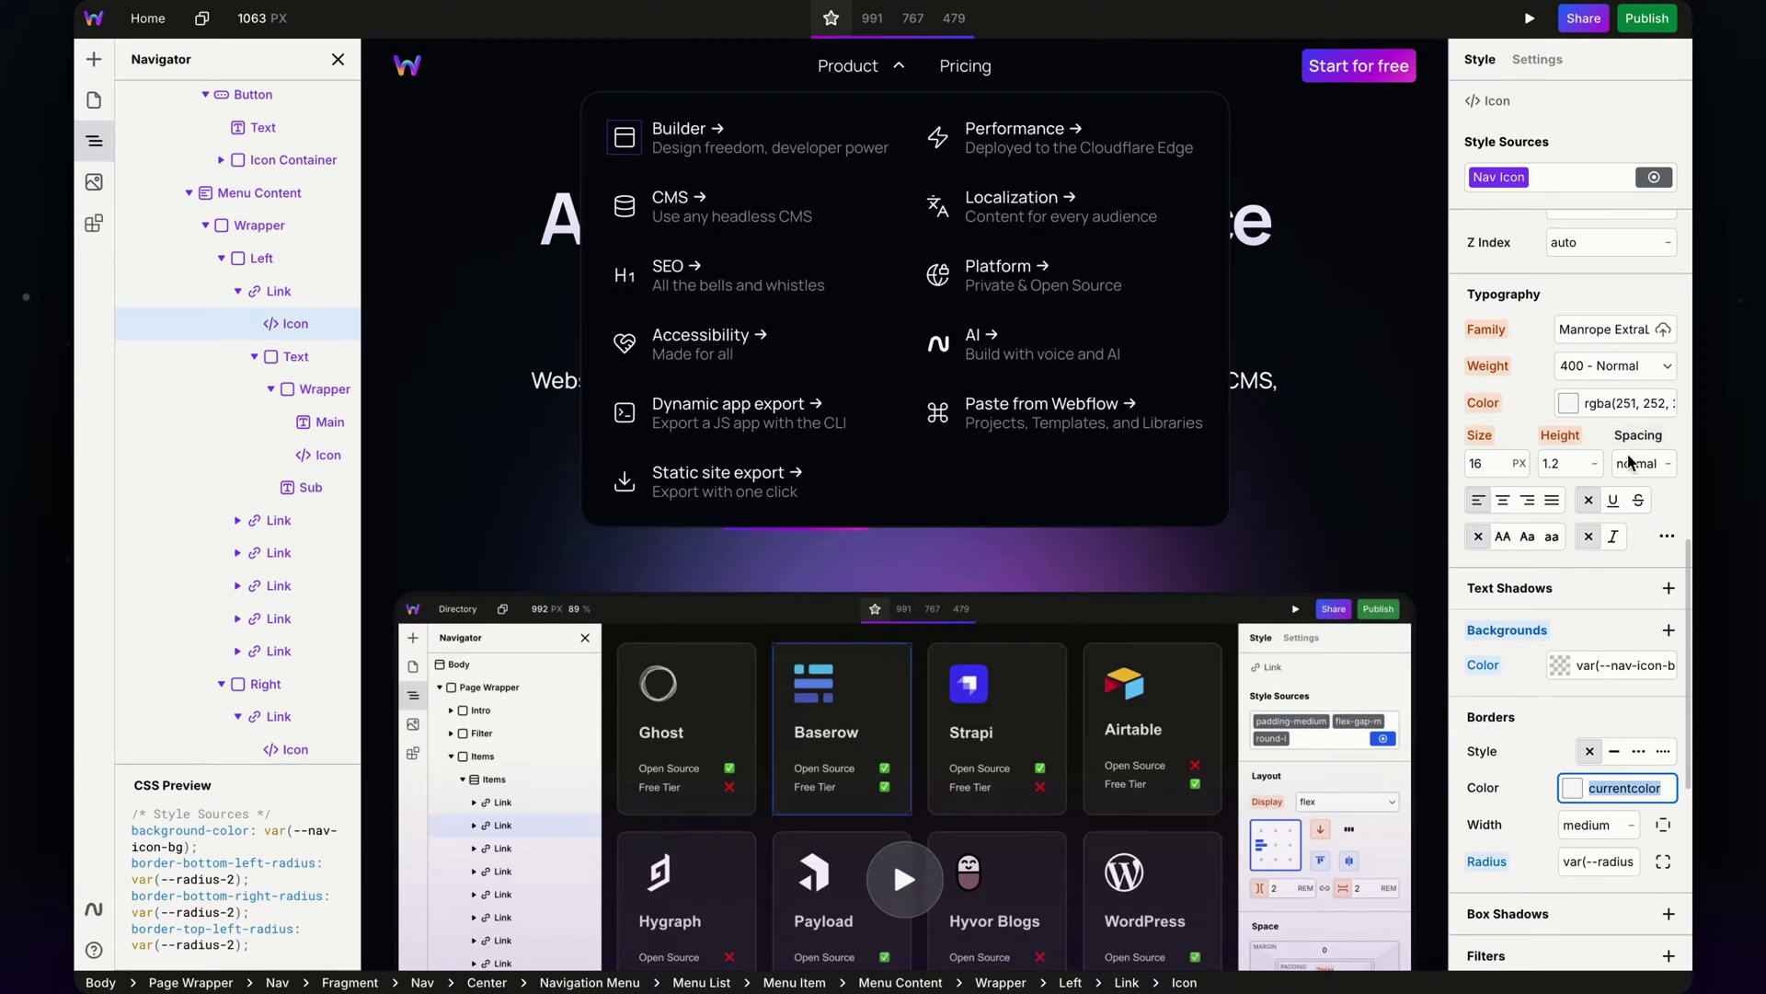
type("--nav")
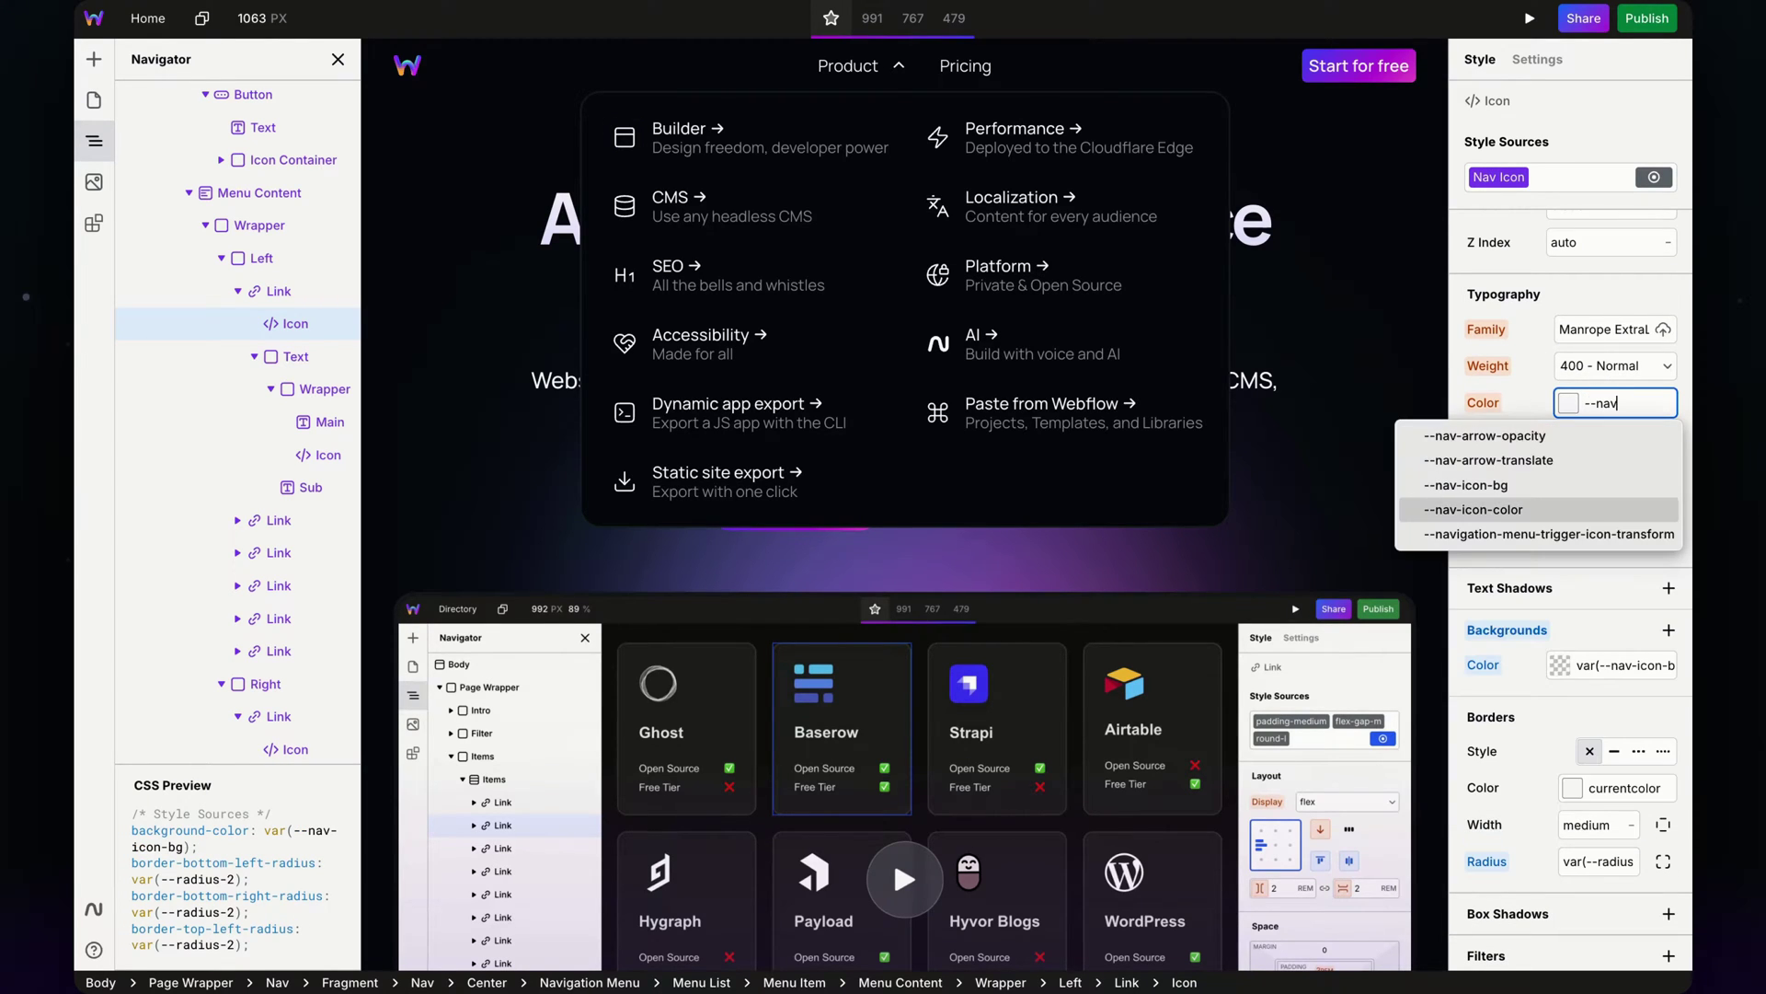
key("Return")
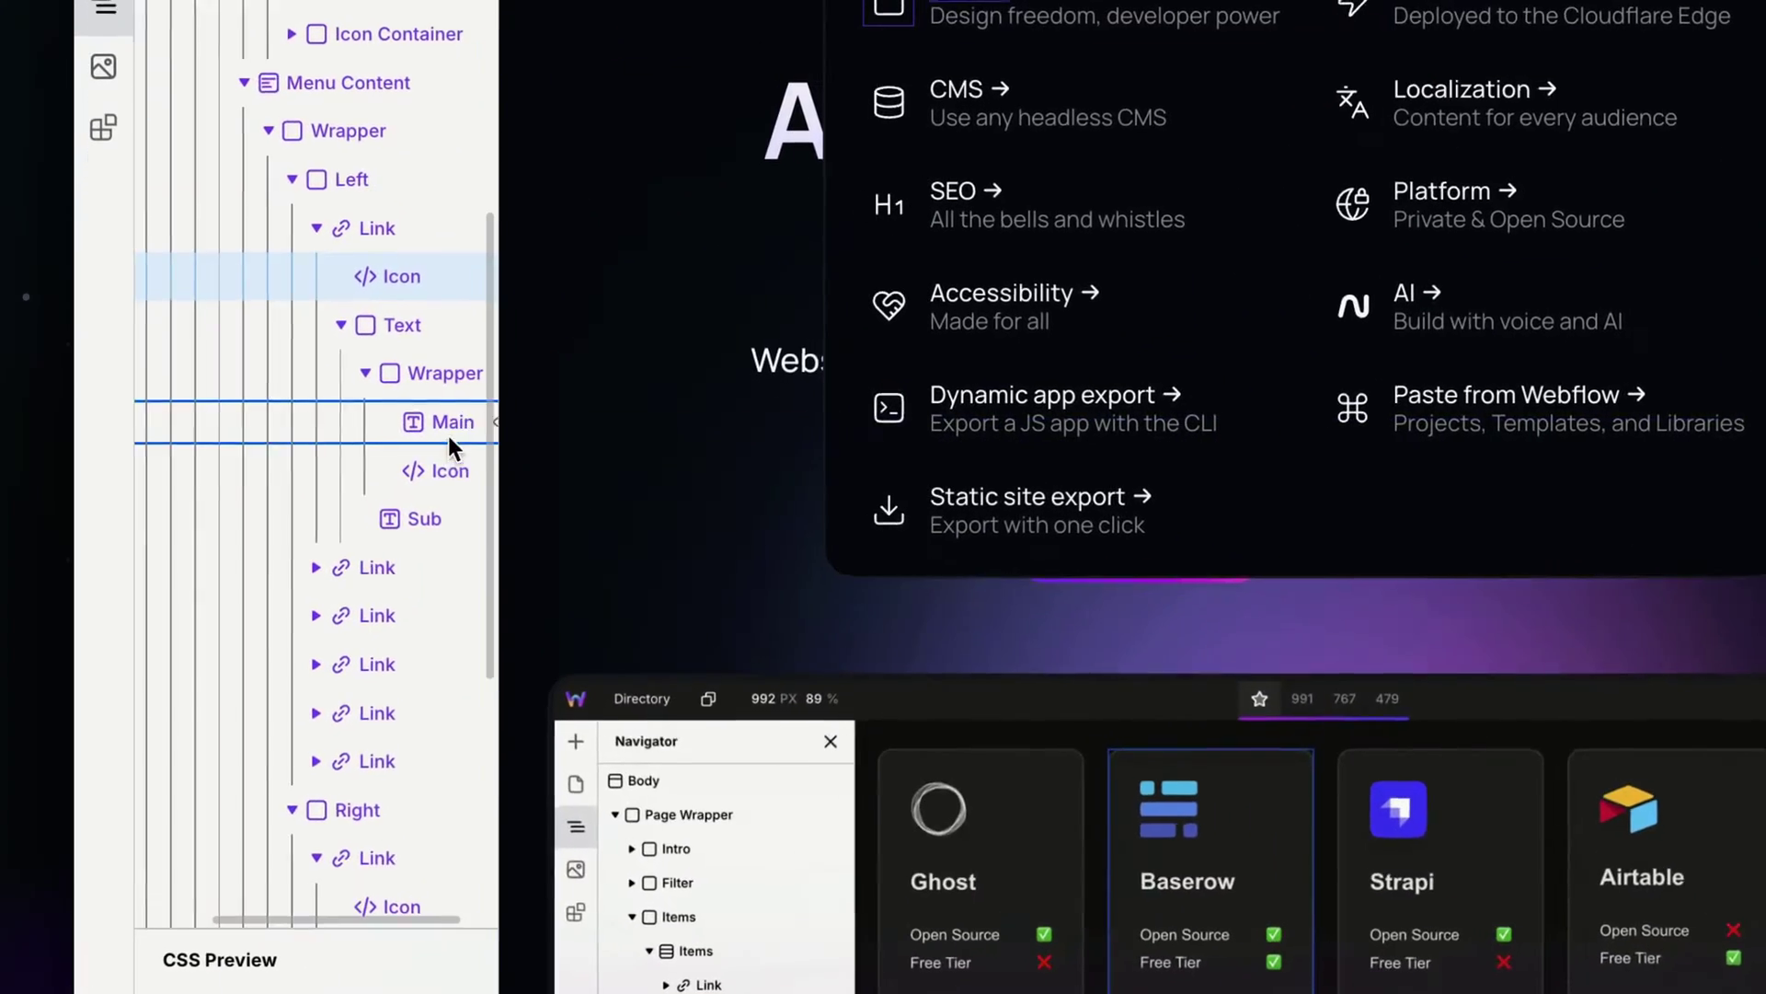
- Set the arrow icon's opacity to var(--nav-arrow-opacity)
left_click(322, 454)
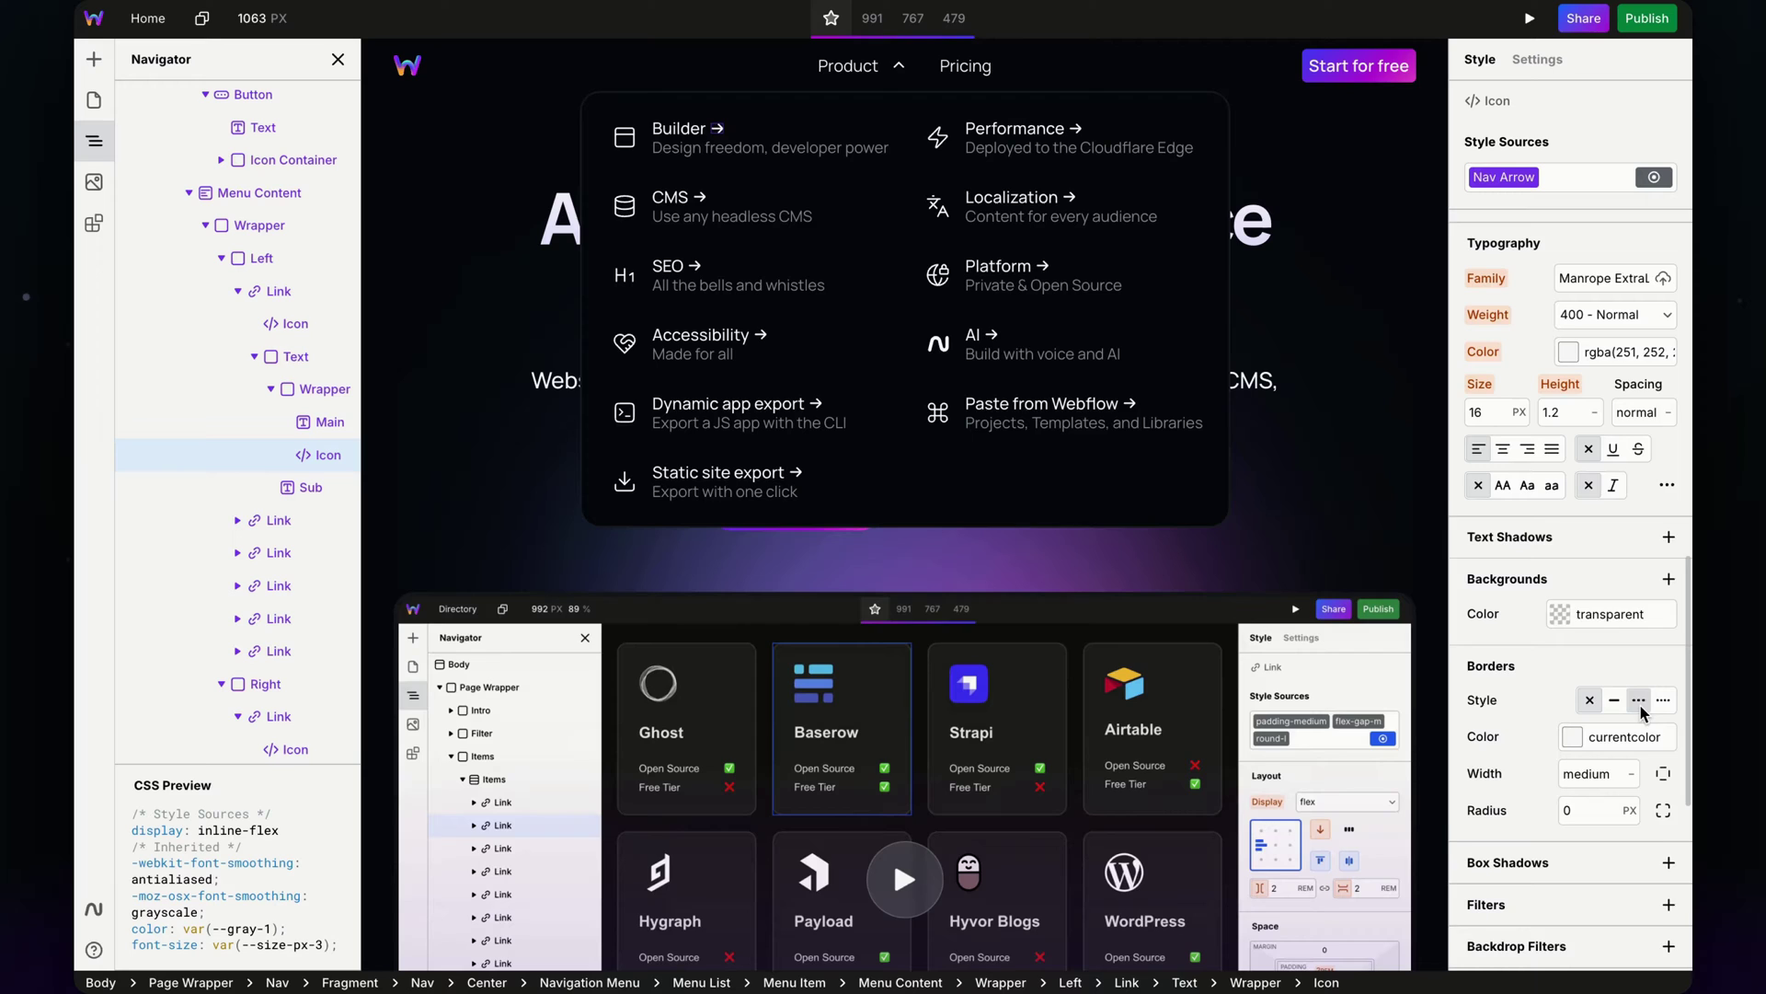
scroll(1643, 714, "down", 5)
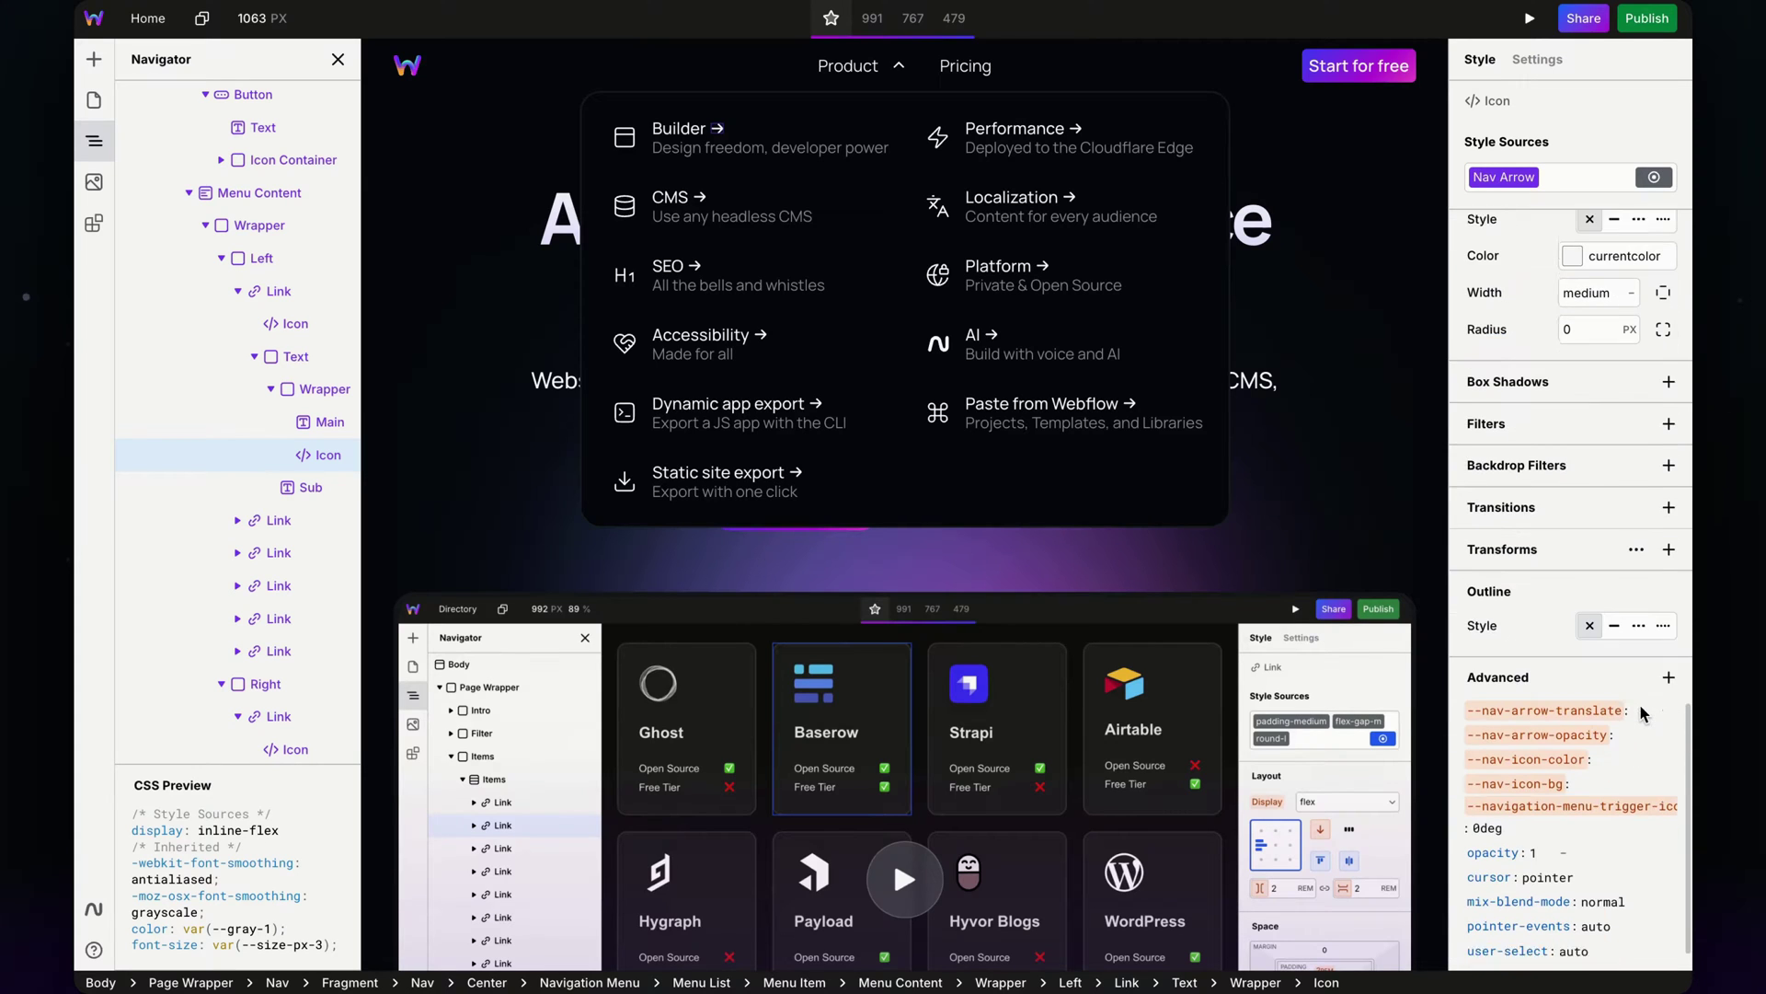
scroll(1601, 755, "down", 1)
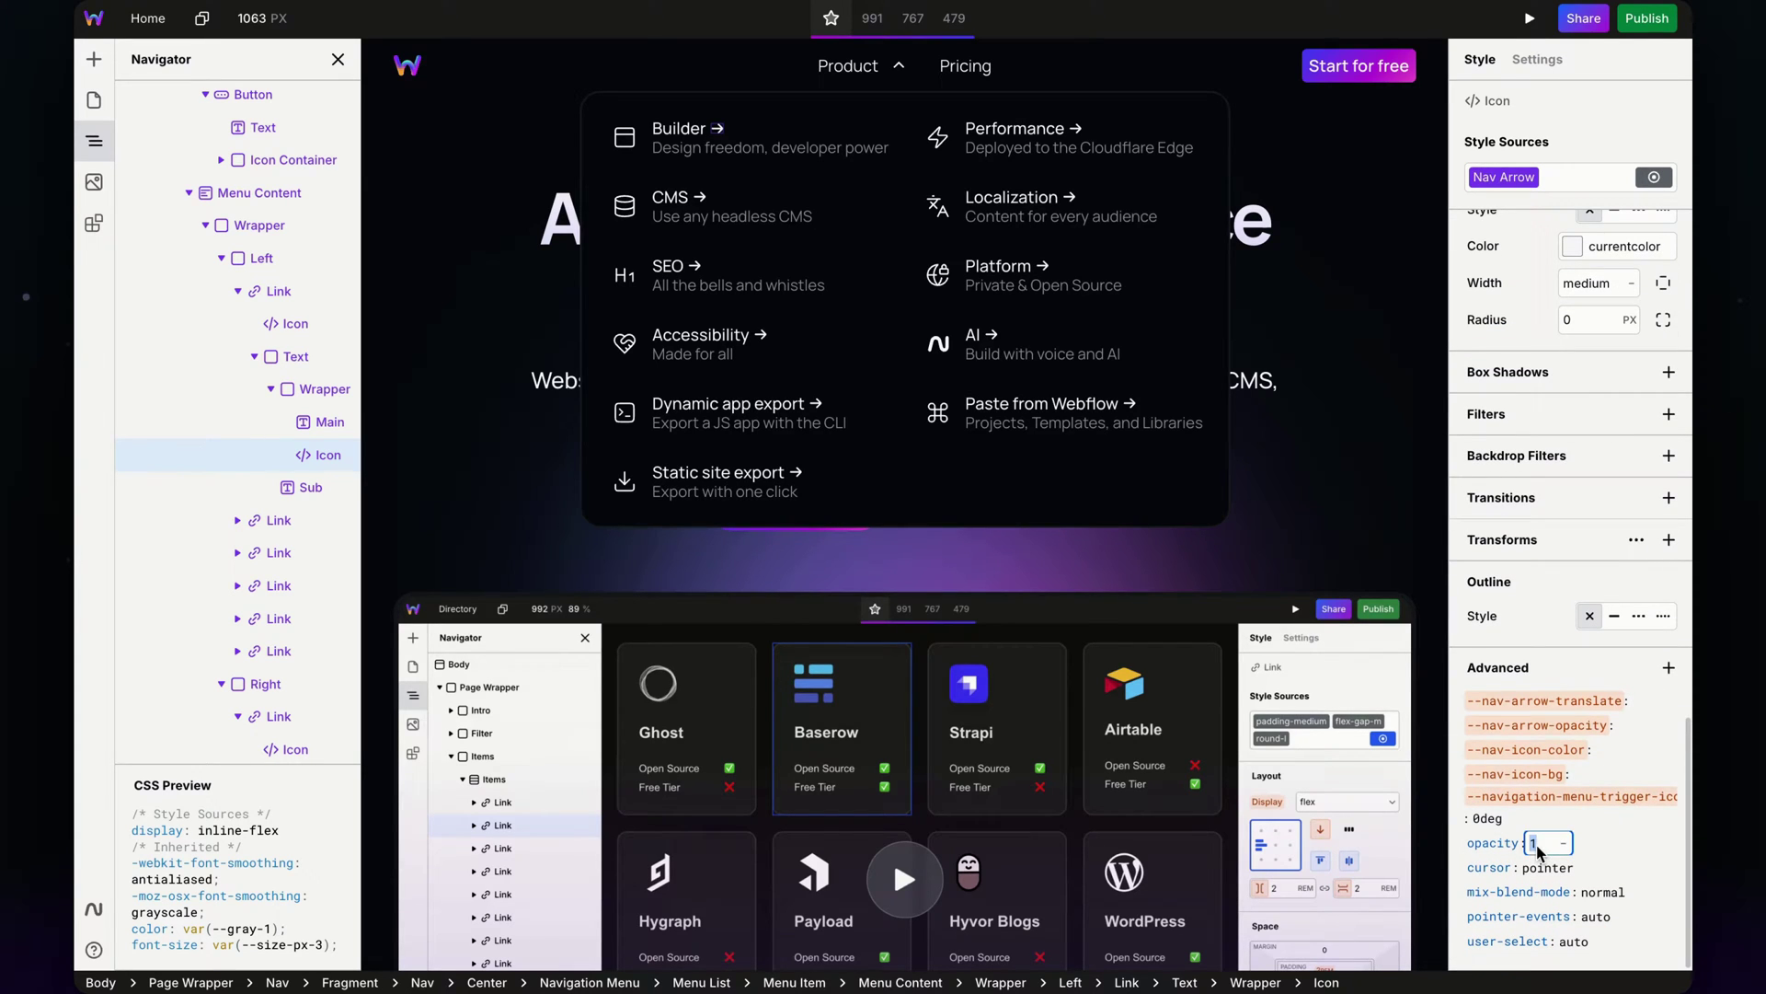
type("--opac")
key("Return")
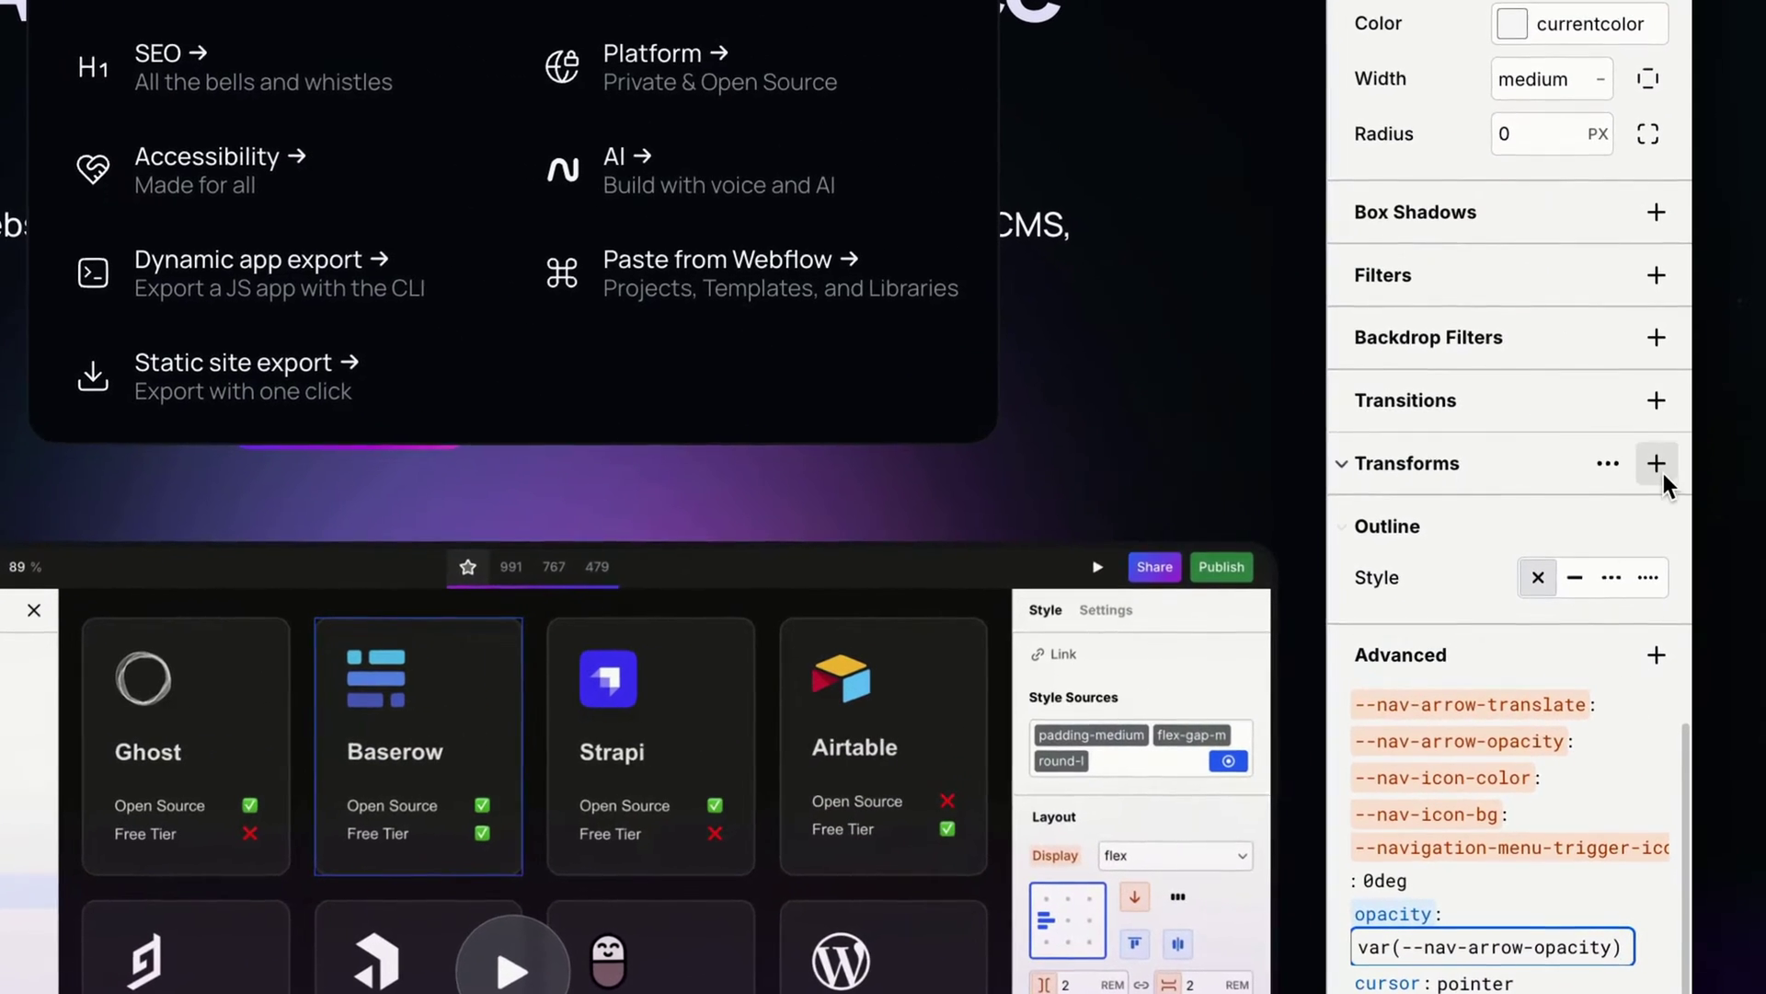
- Add a Translate transform to the arrow with its X offset set to a --nav variable
left_click(1656, 462)
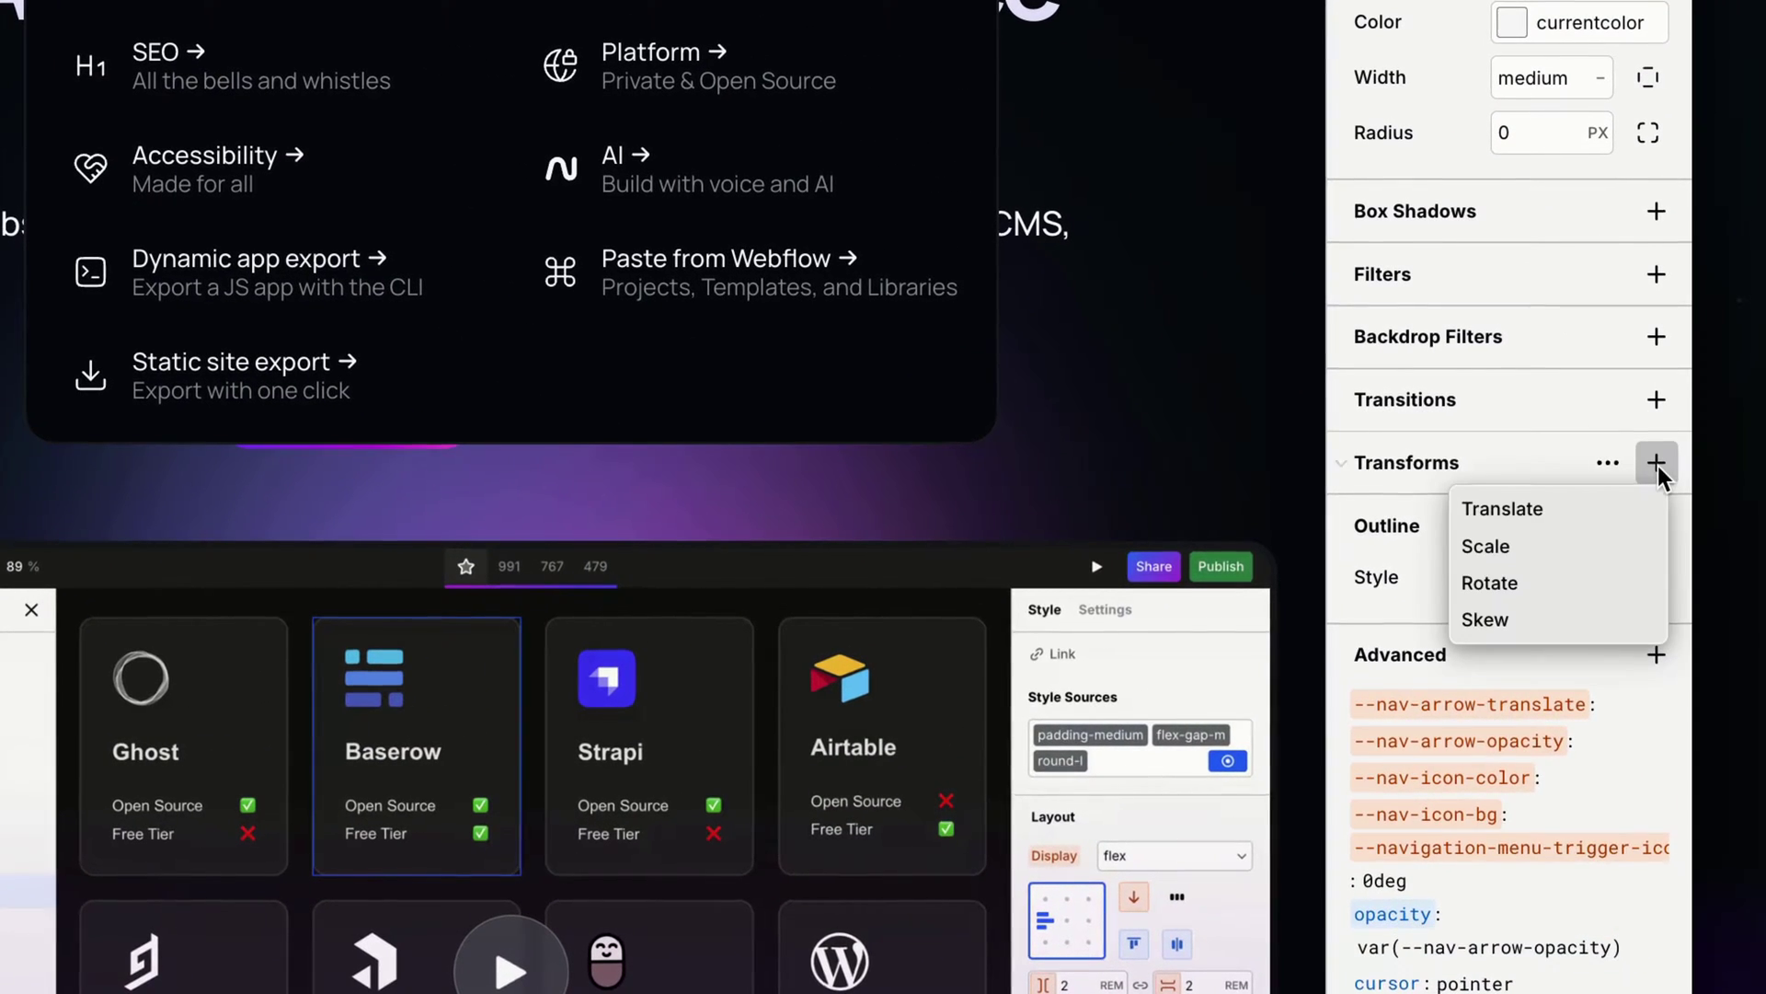
left_click(1588, 501)
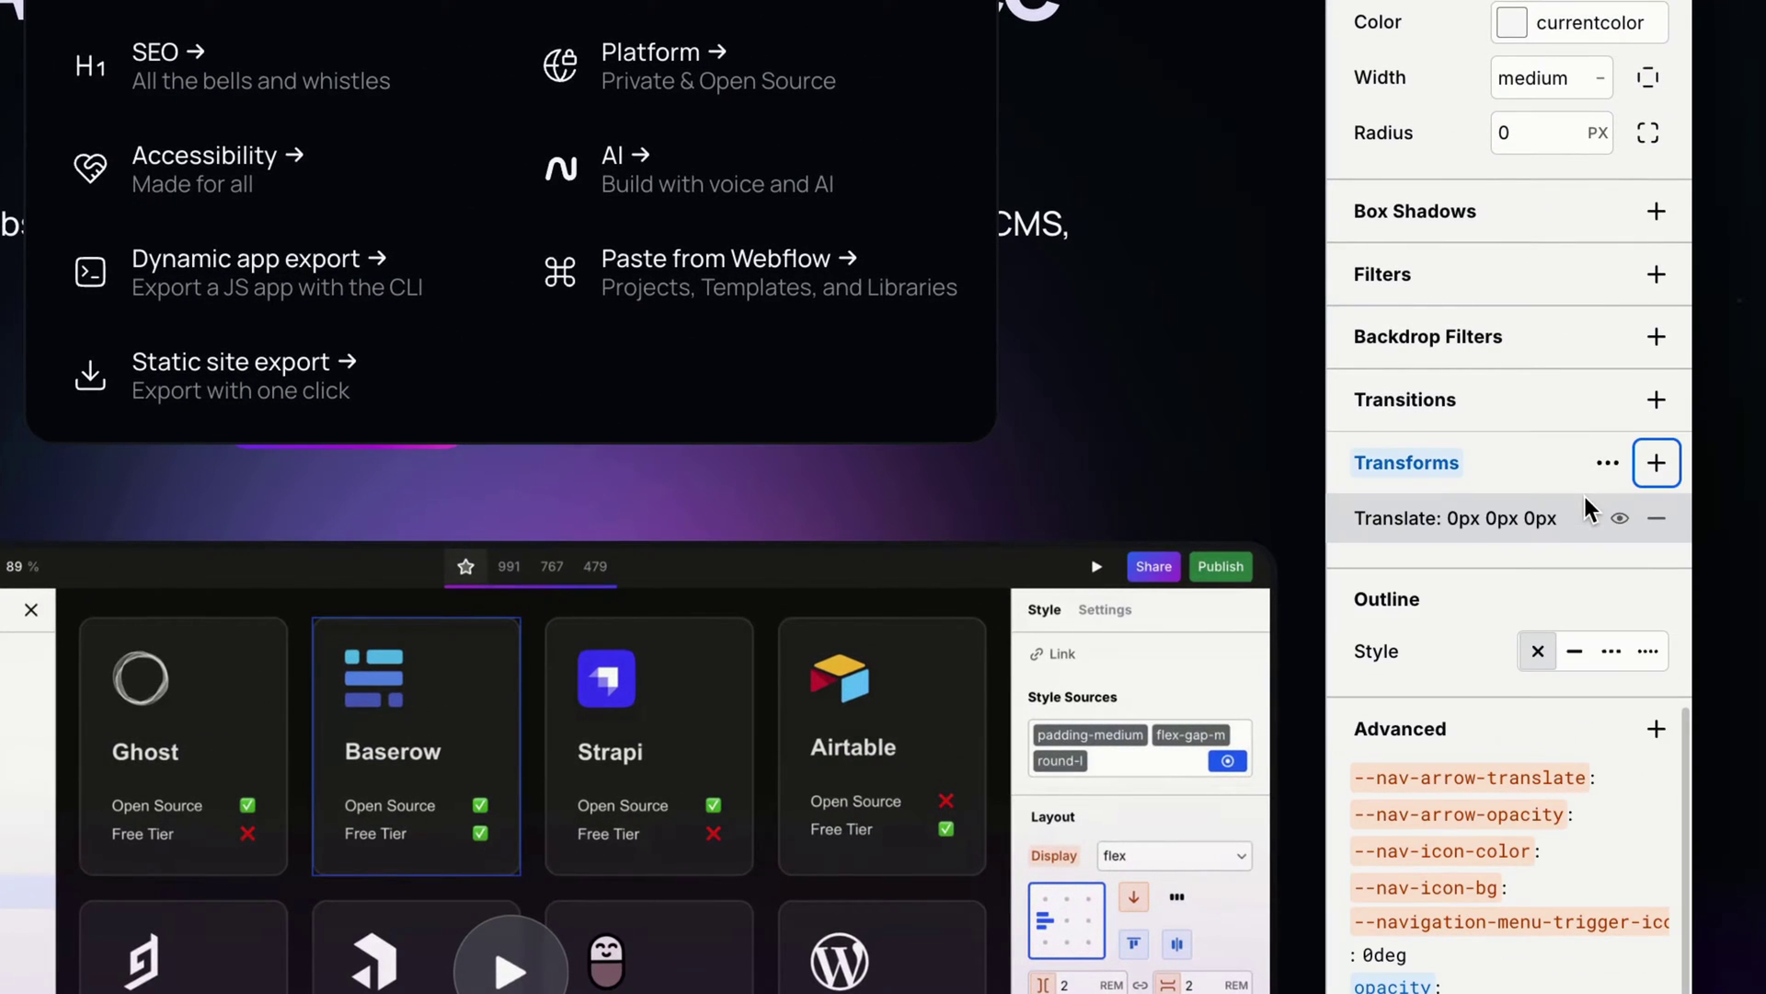
left_click(1465, 517)
type("--")
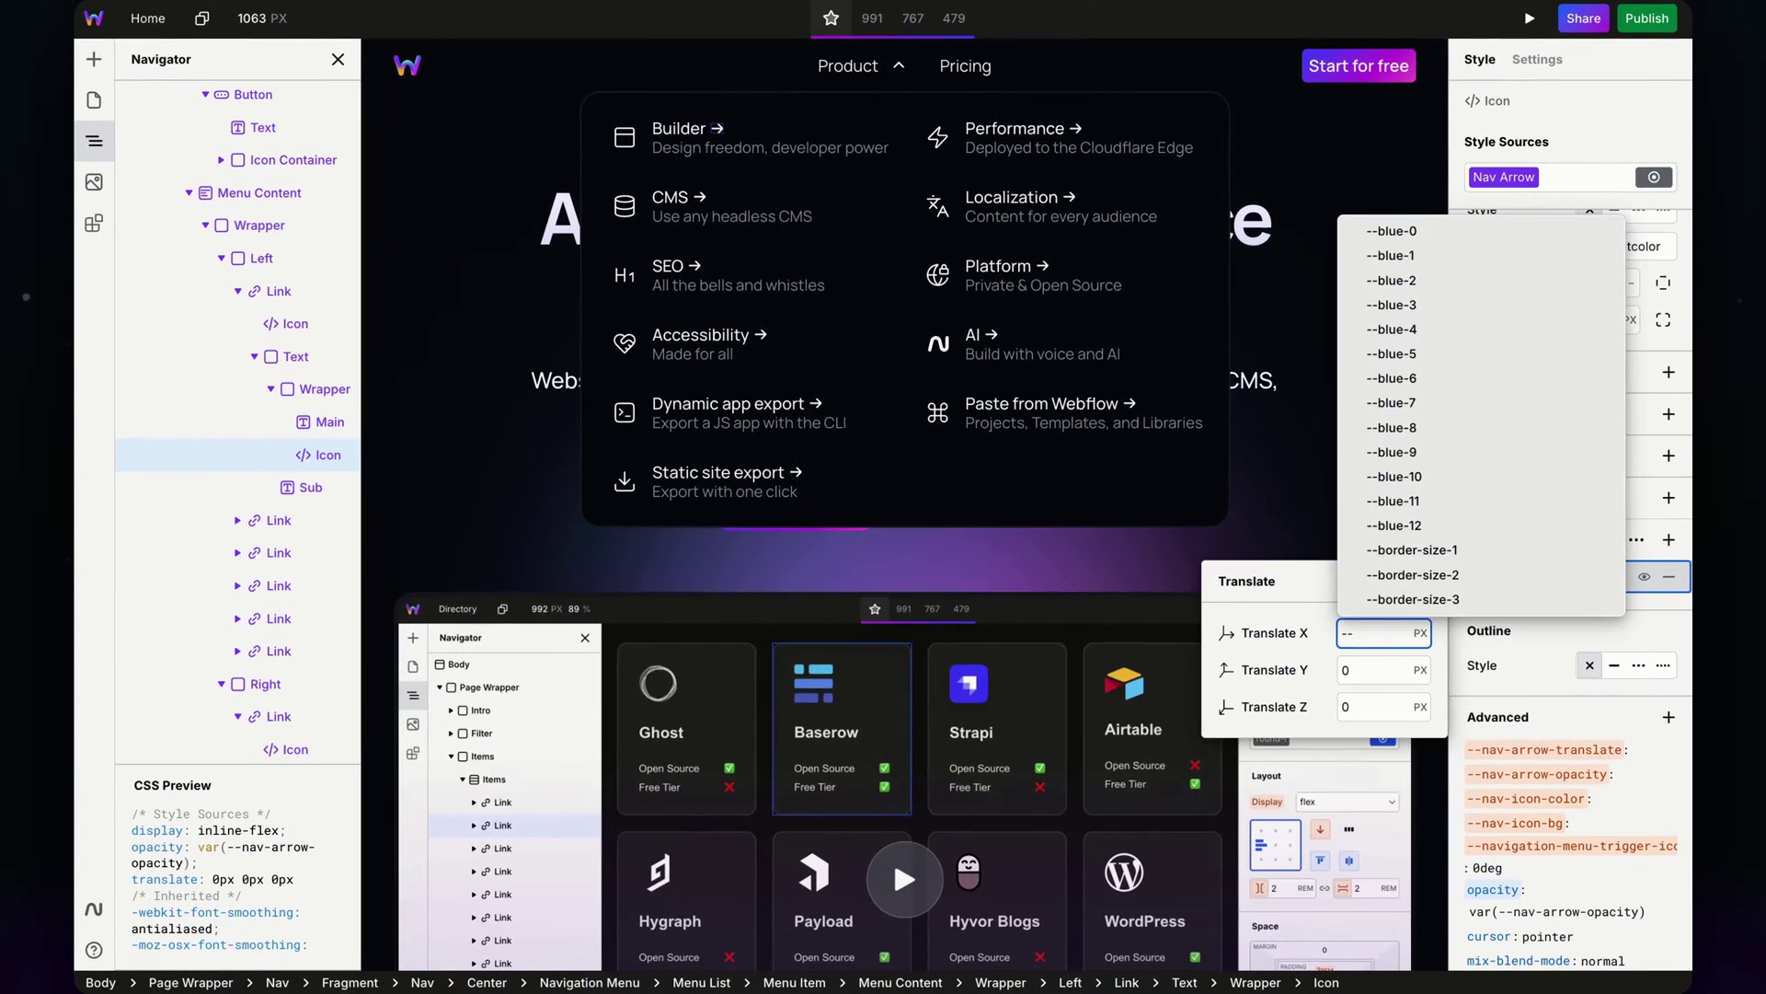
type("nav")
key("Down")
key("Return")
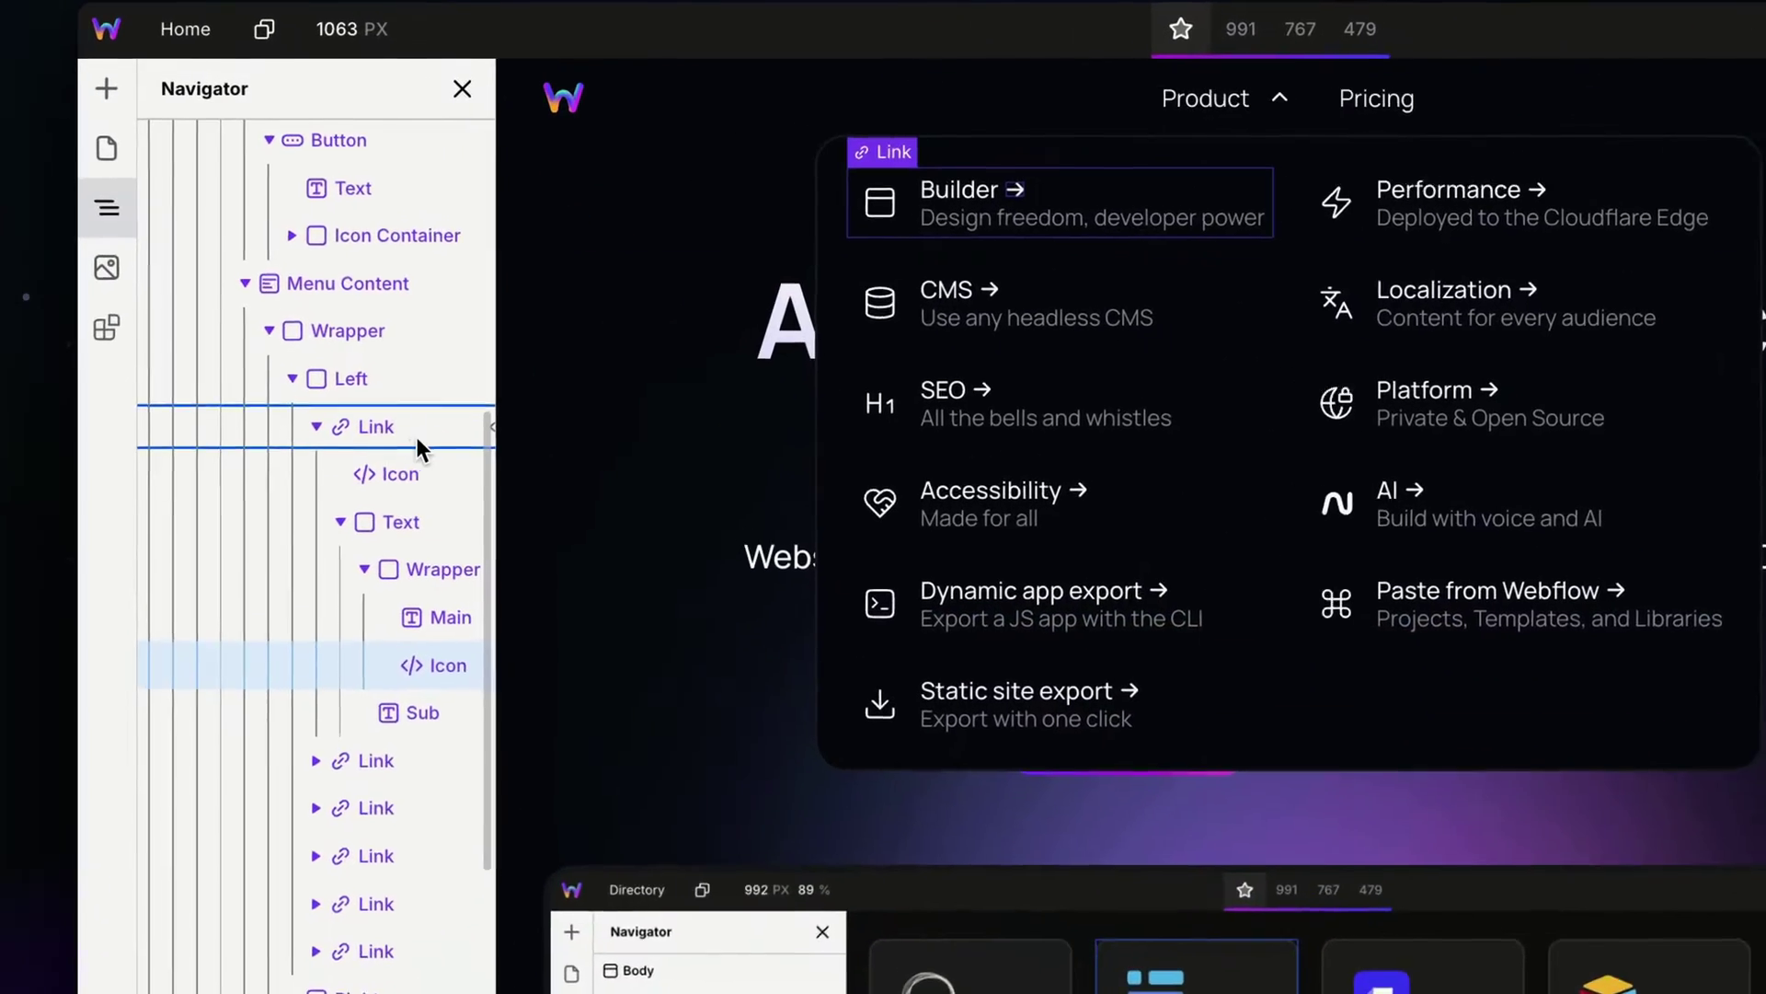
- Select the Builder menu link element
left_click(417, 444)
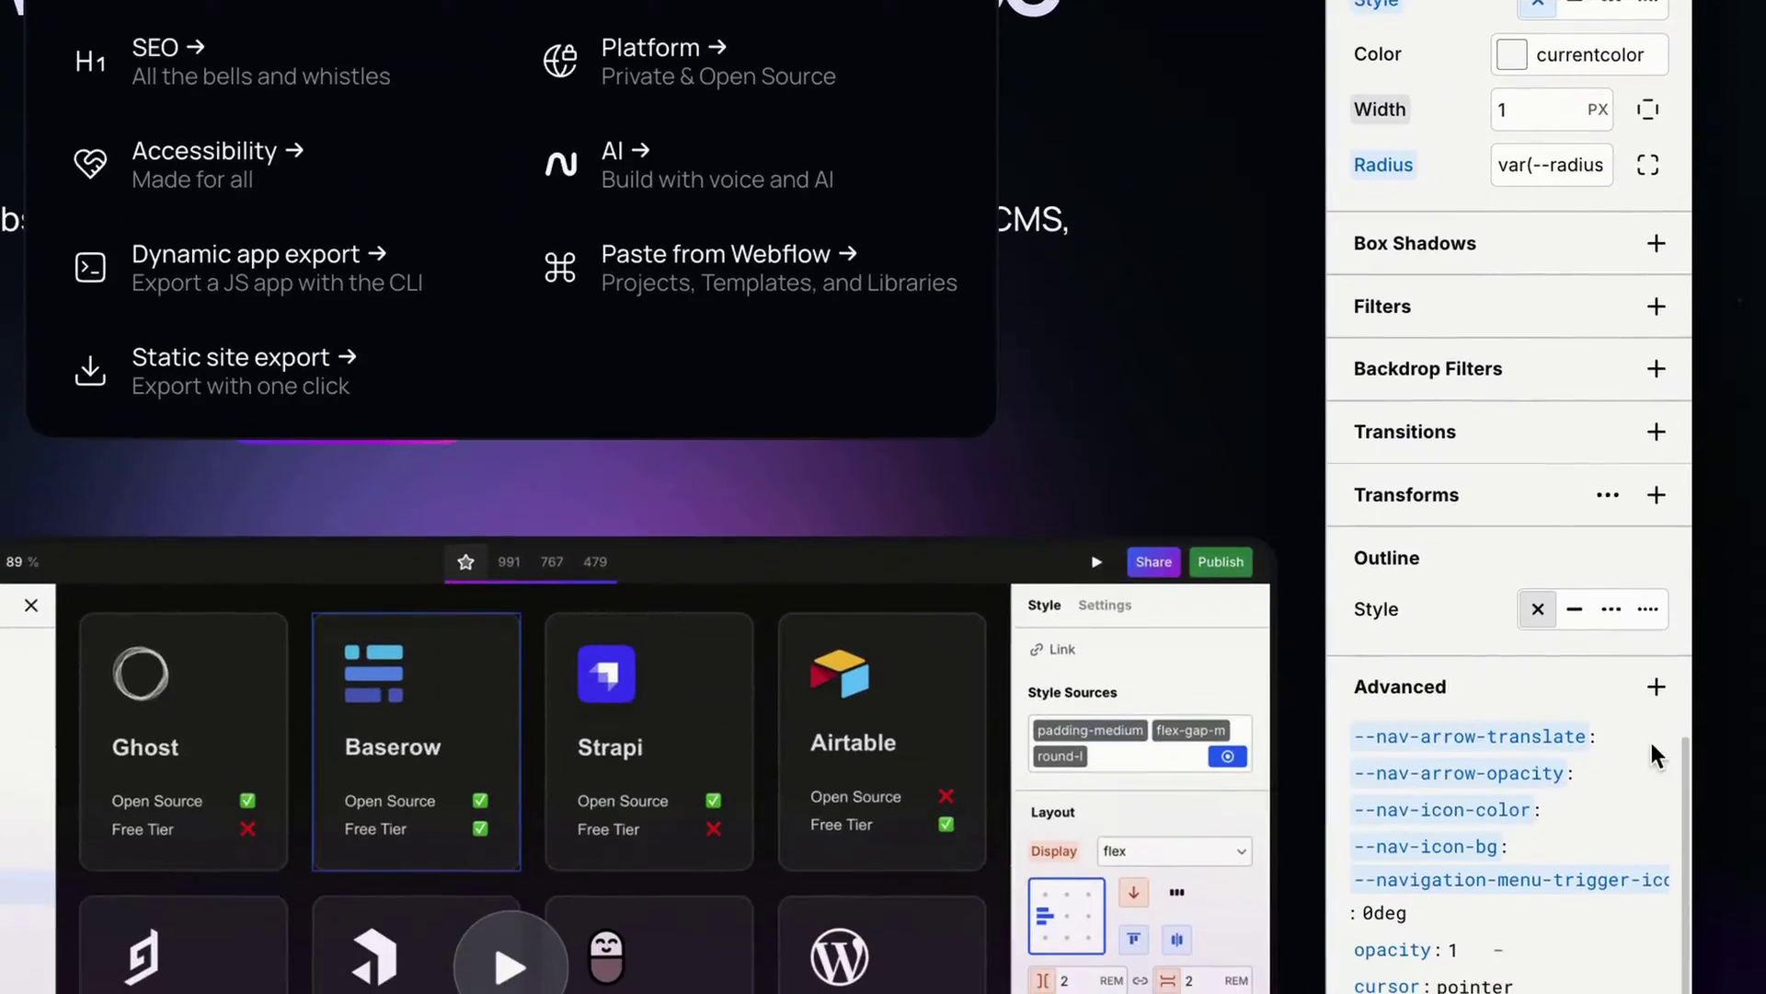
- Default --nav-arrow-translate to -3px and --nav-arrow-opacity to unitless 0
left_click(1627, 736)
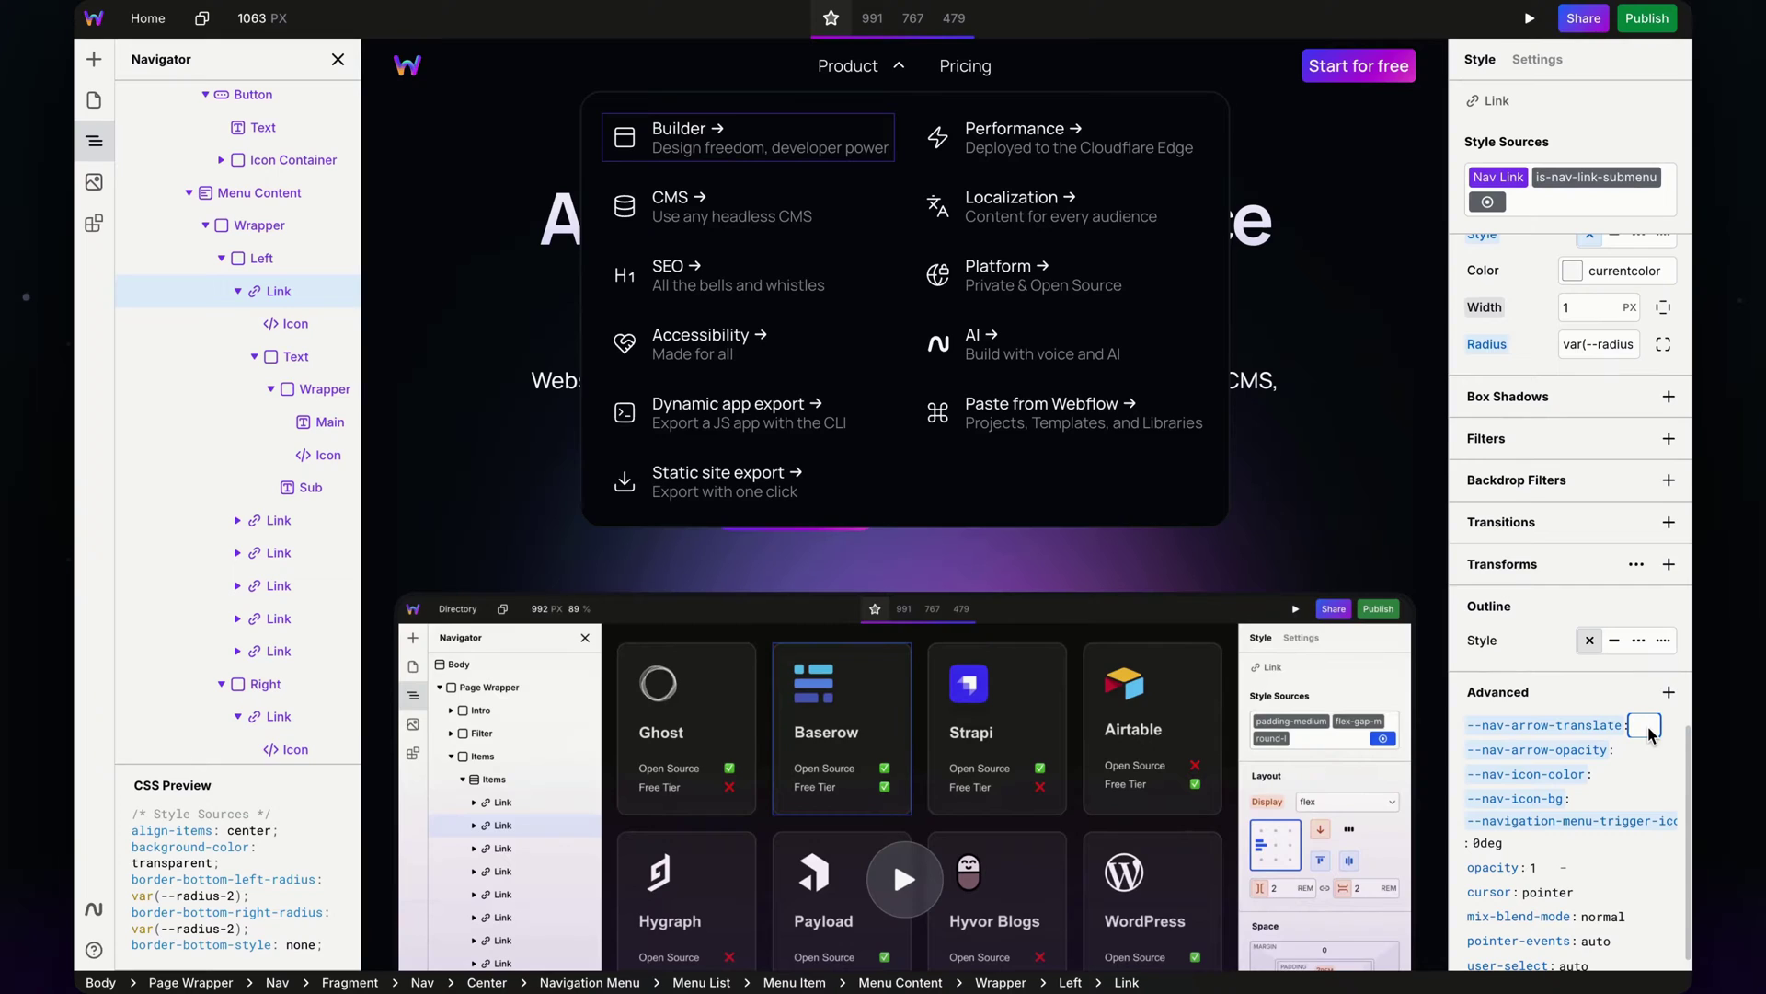
type("-3px")
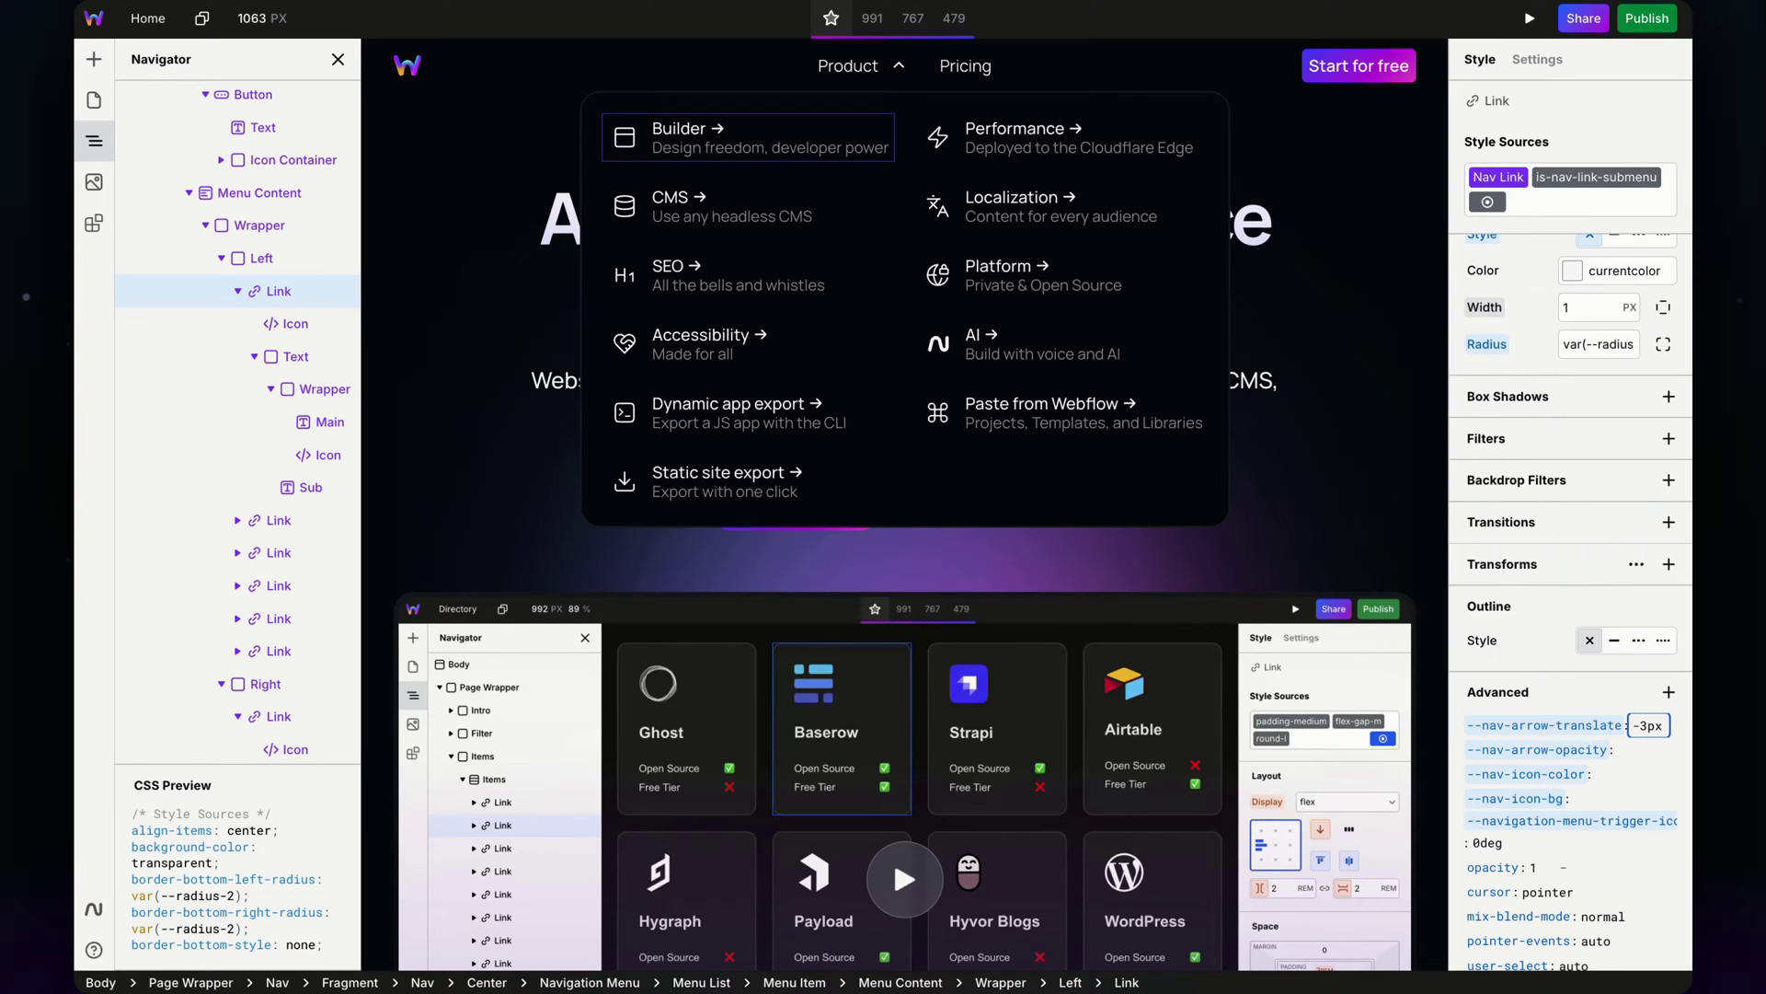
key("Return")
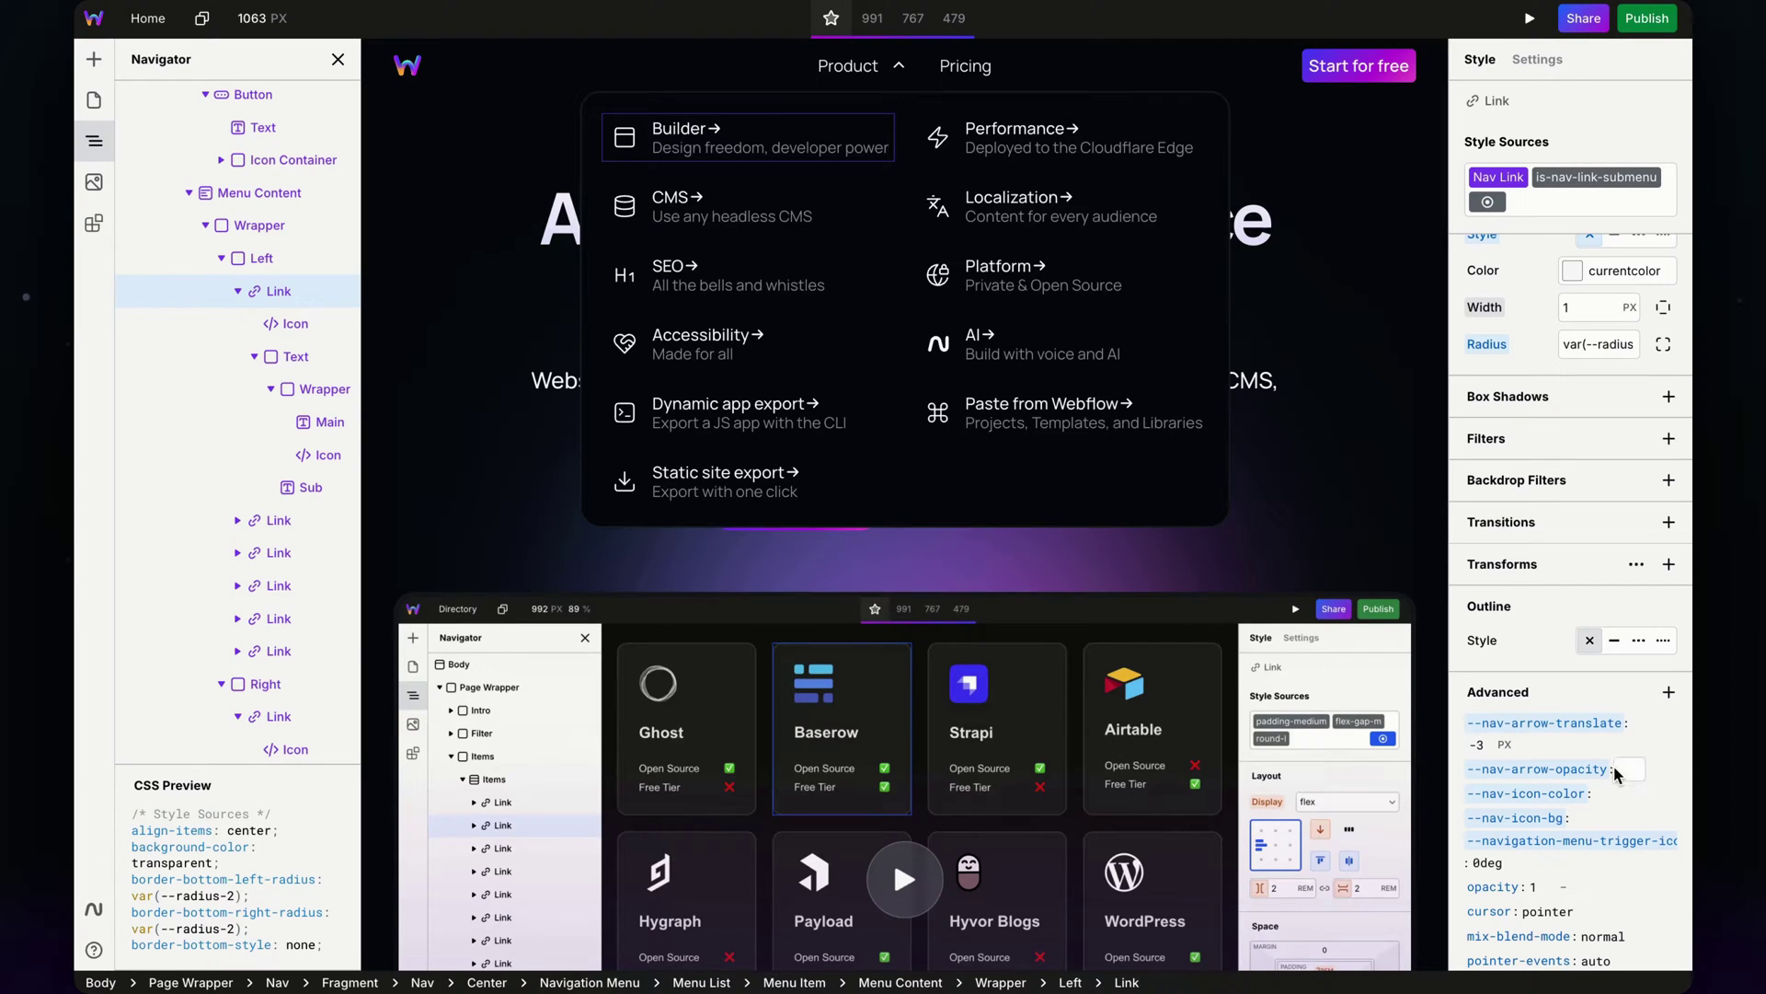
type("0")
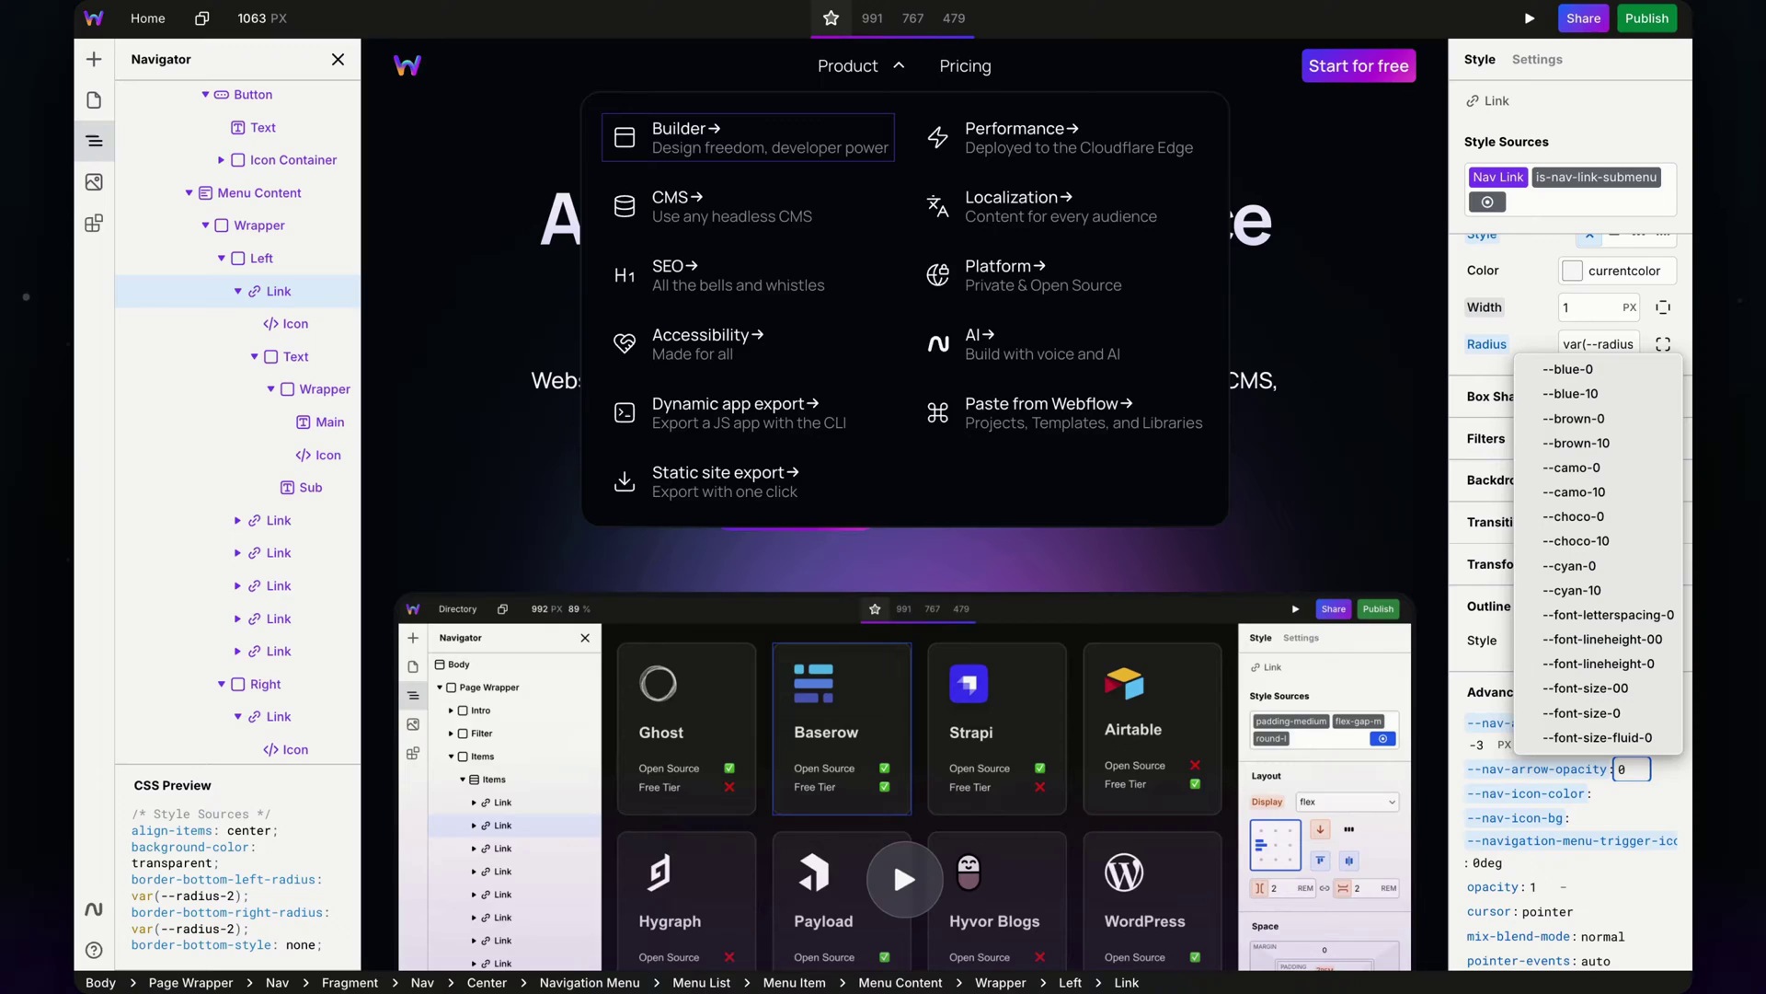
left_click(1653, 769)
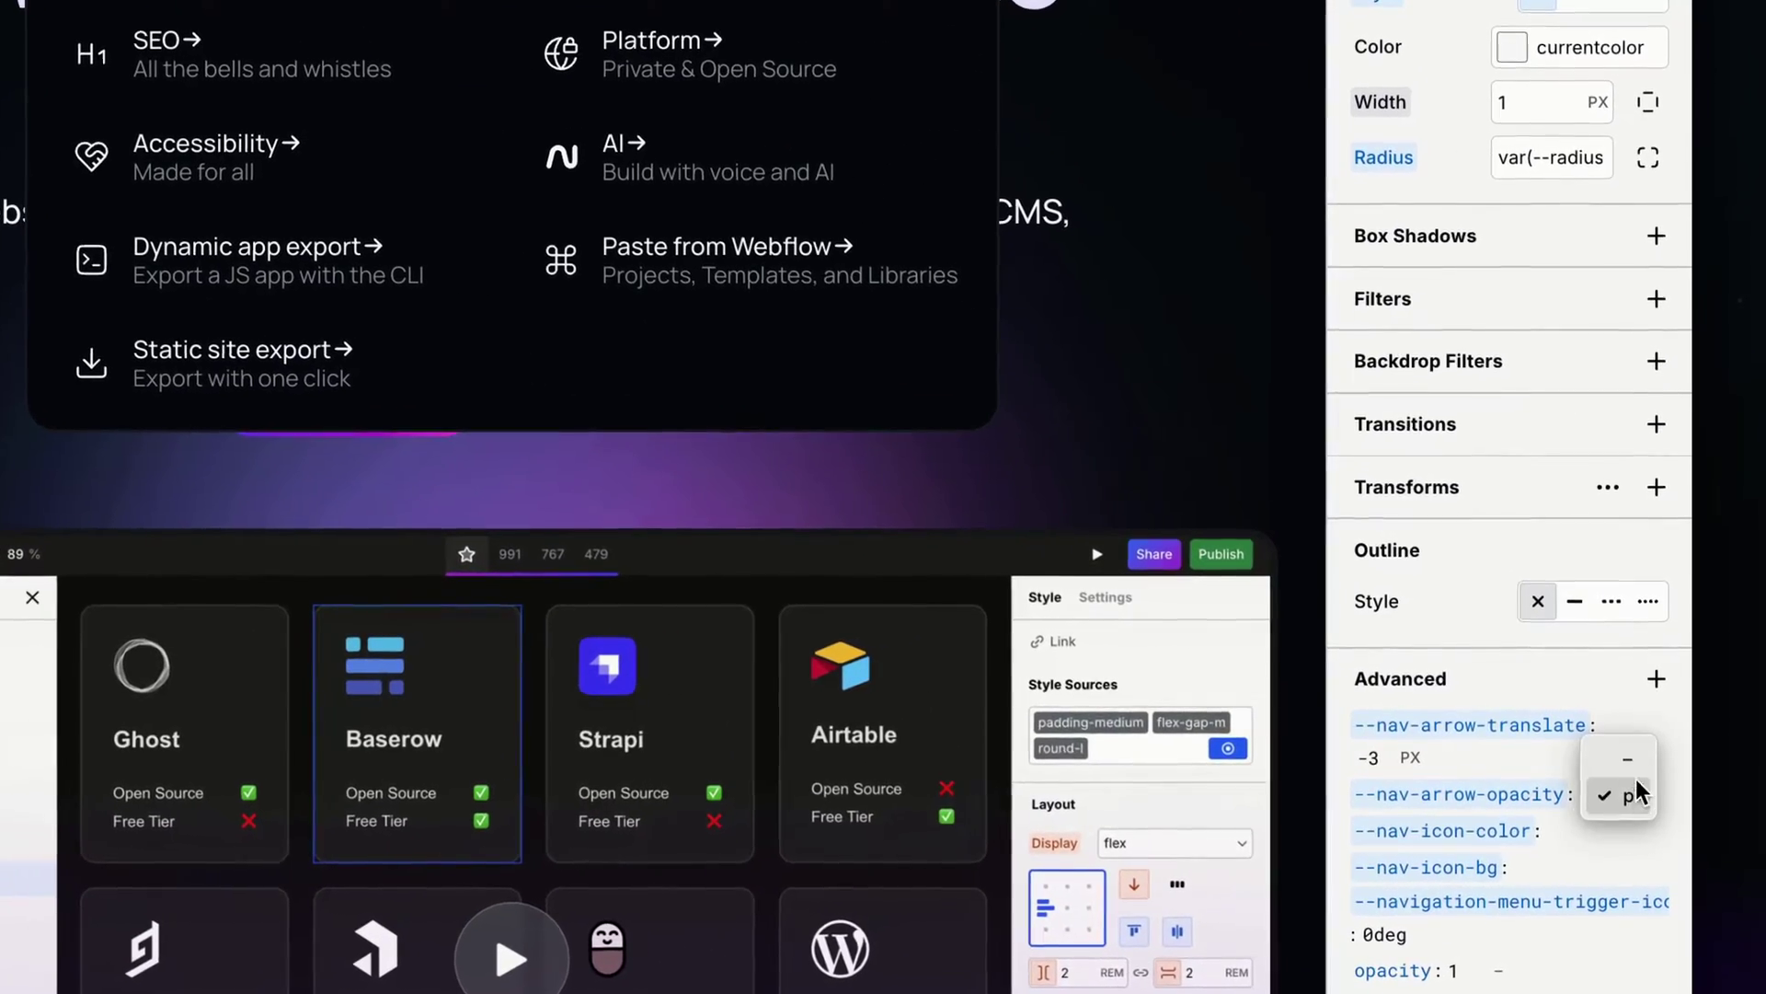
left_click(1628, 759)
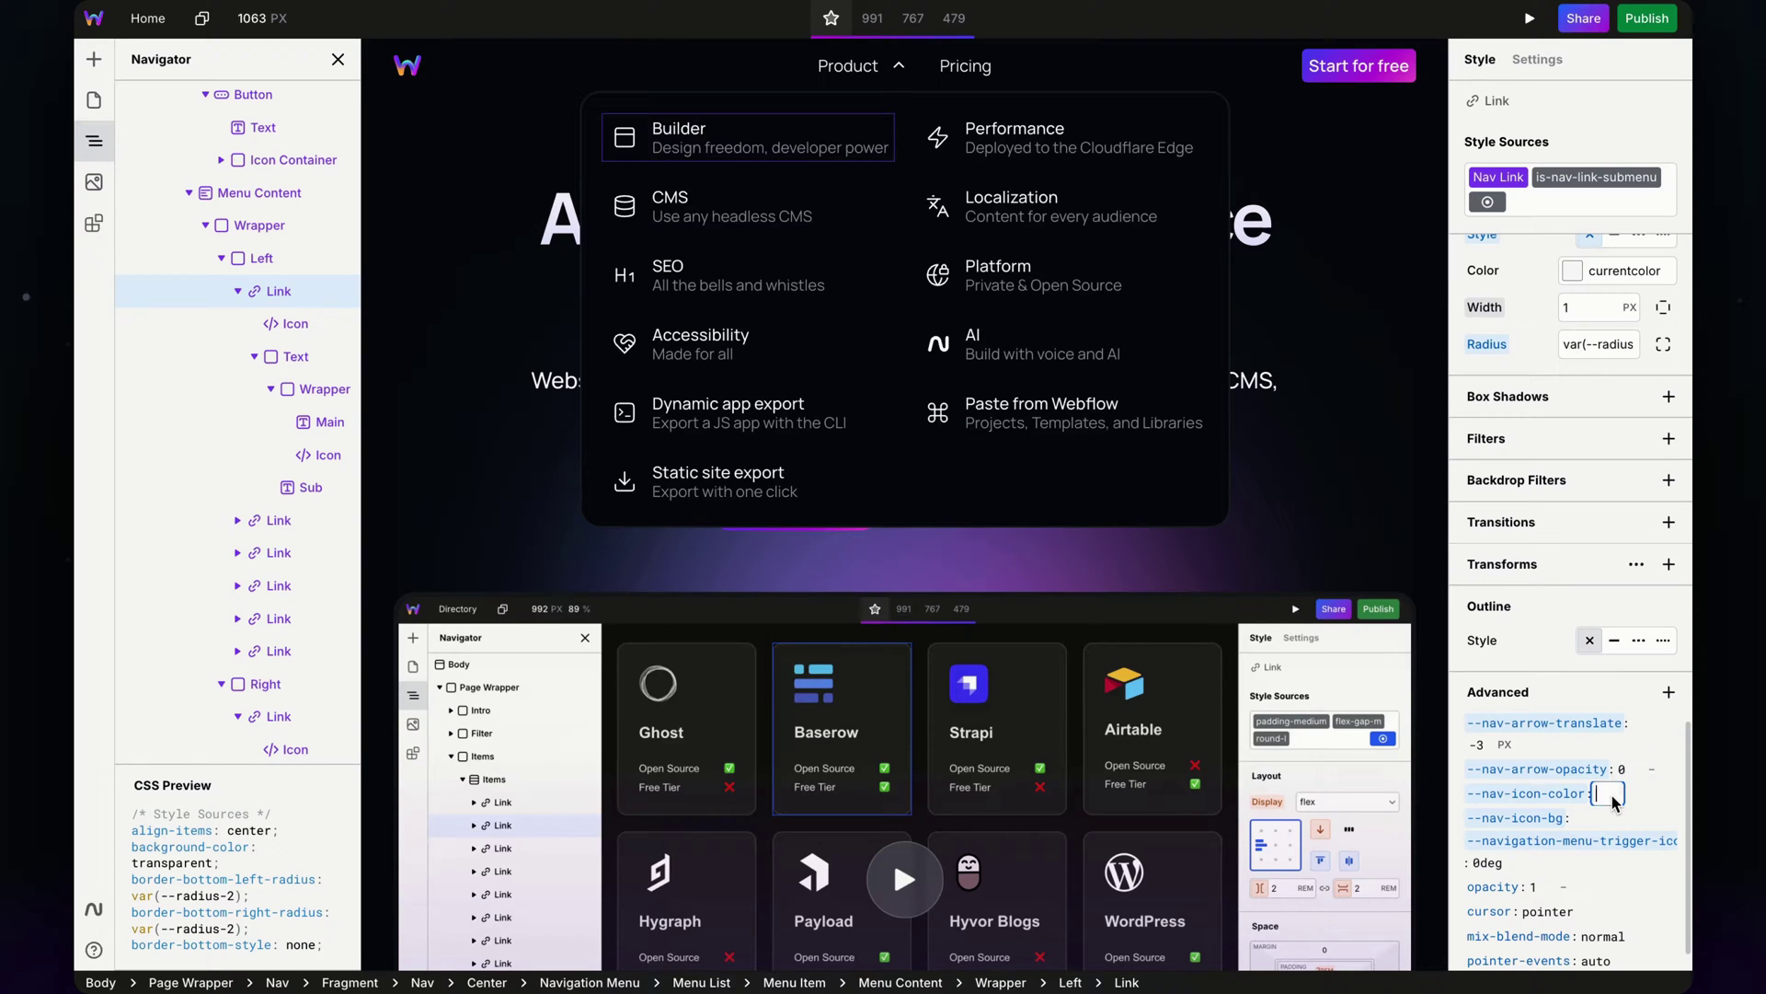
- Default --nav-icon-color to var(--gray-3) and --nav-icon-bg to transparent
type("--gray")
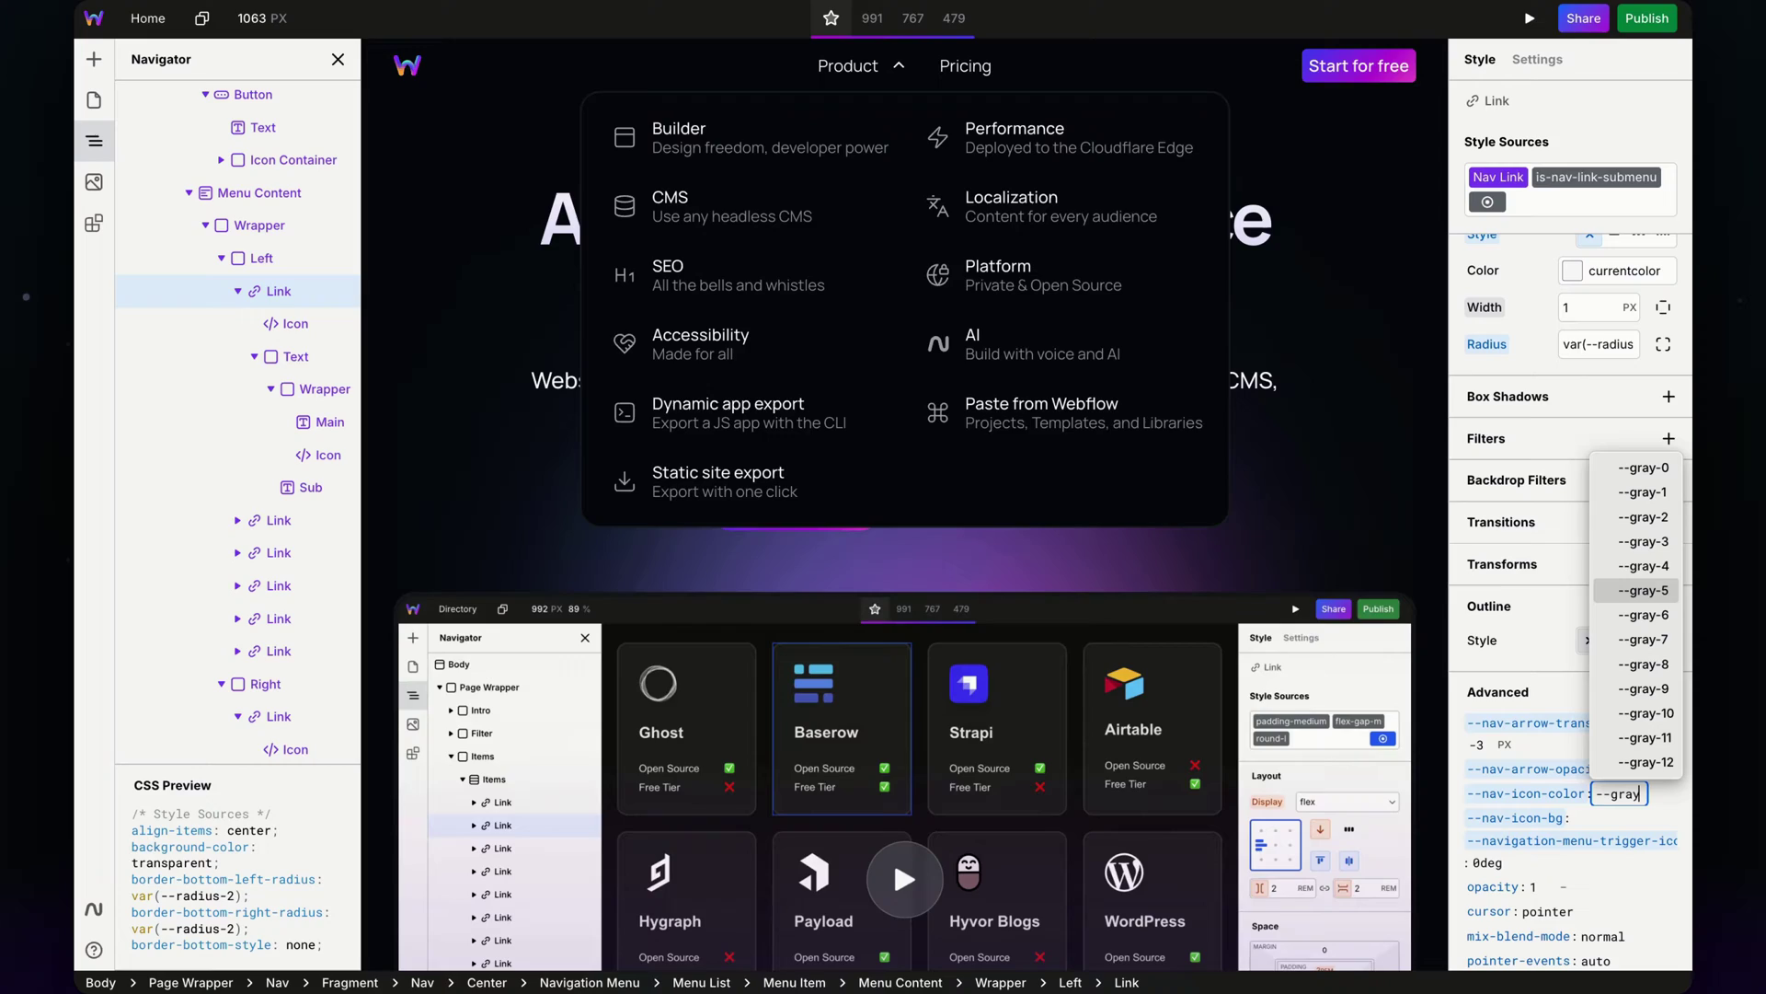
key("Return")
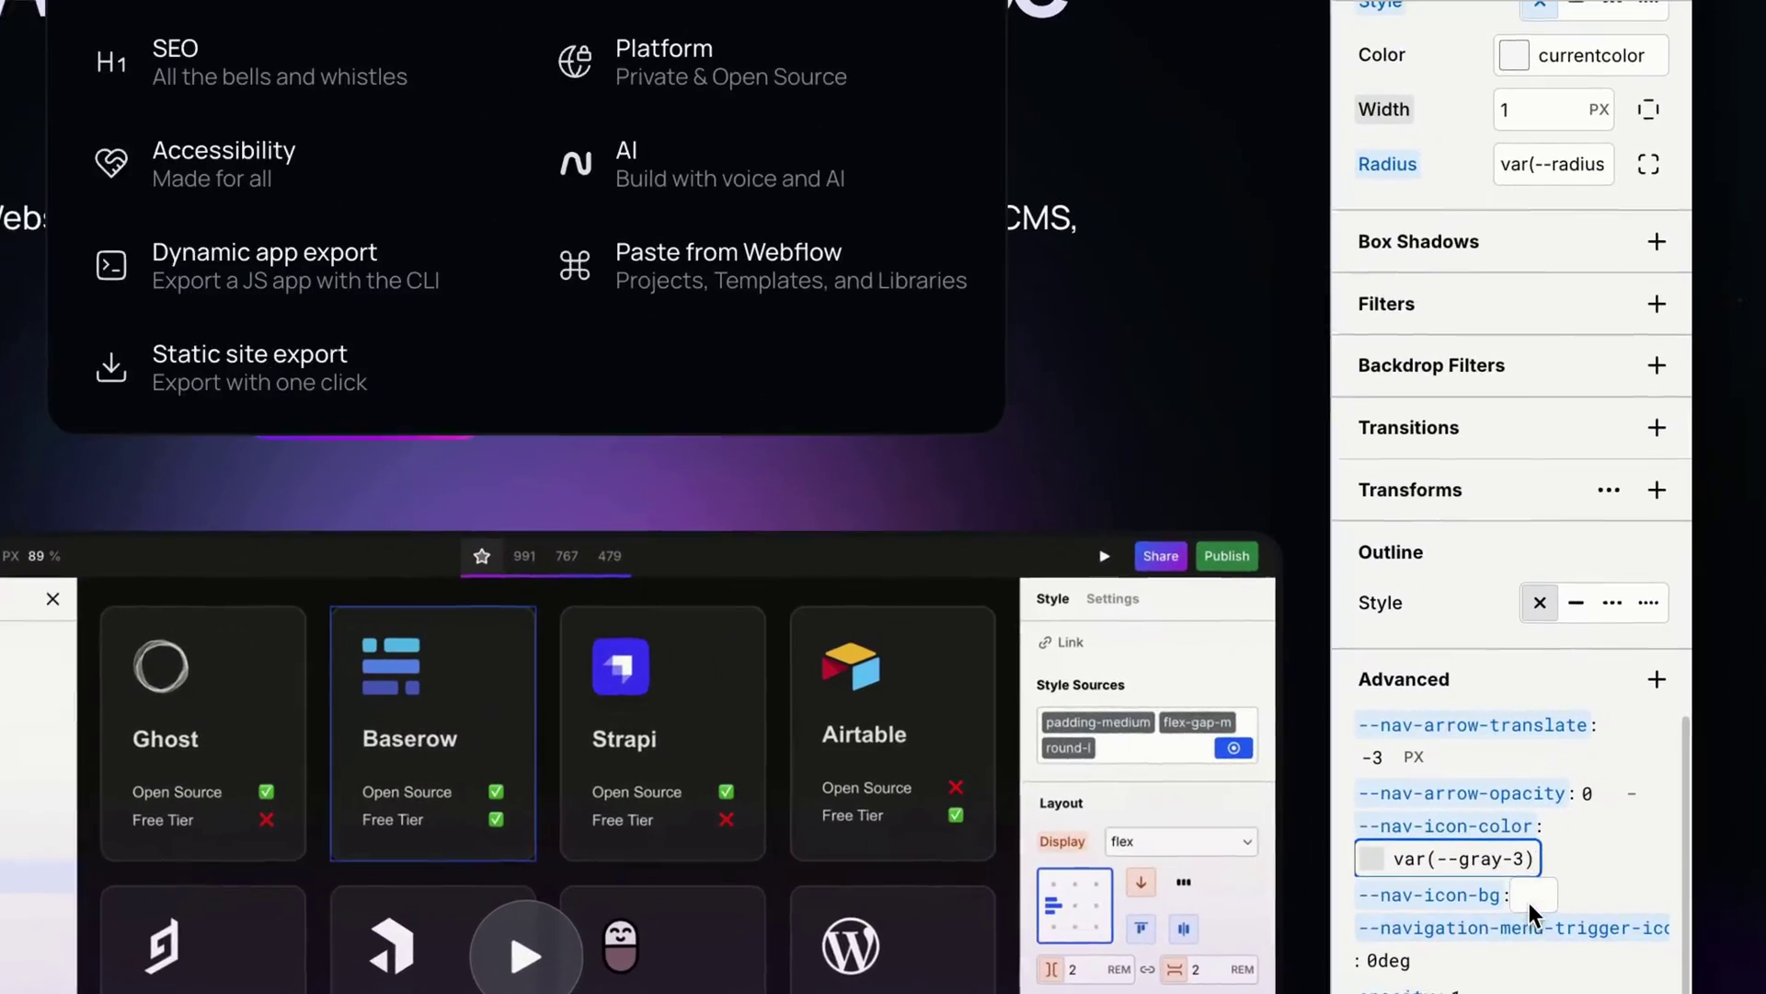
left_click(1580, 837)
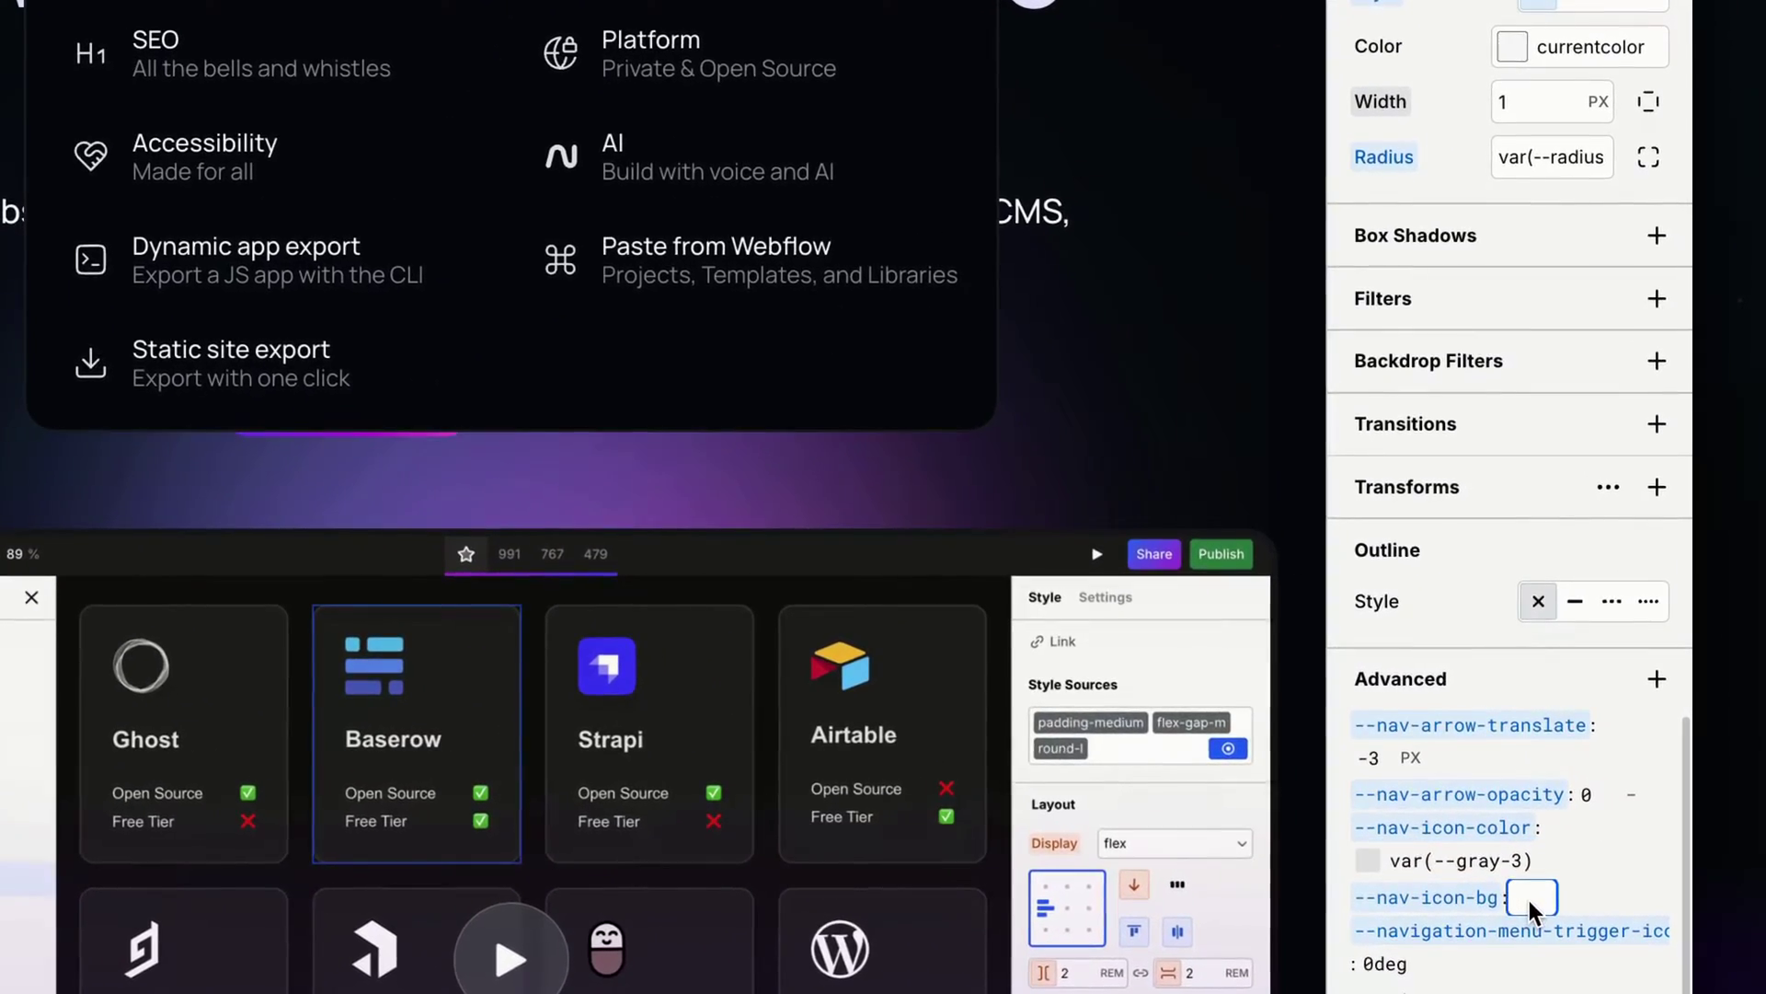
type("transparent")
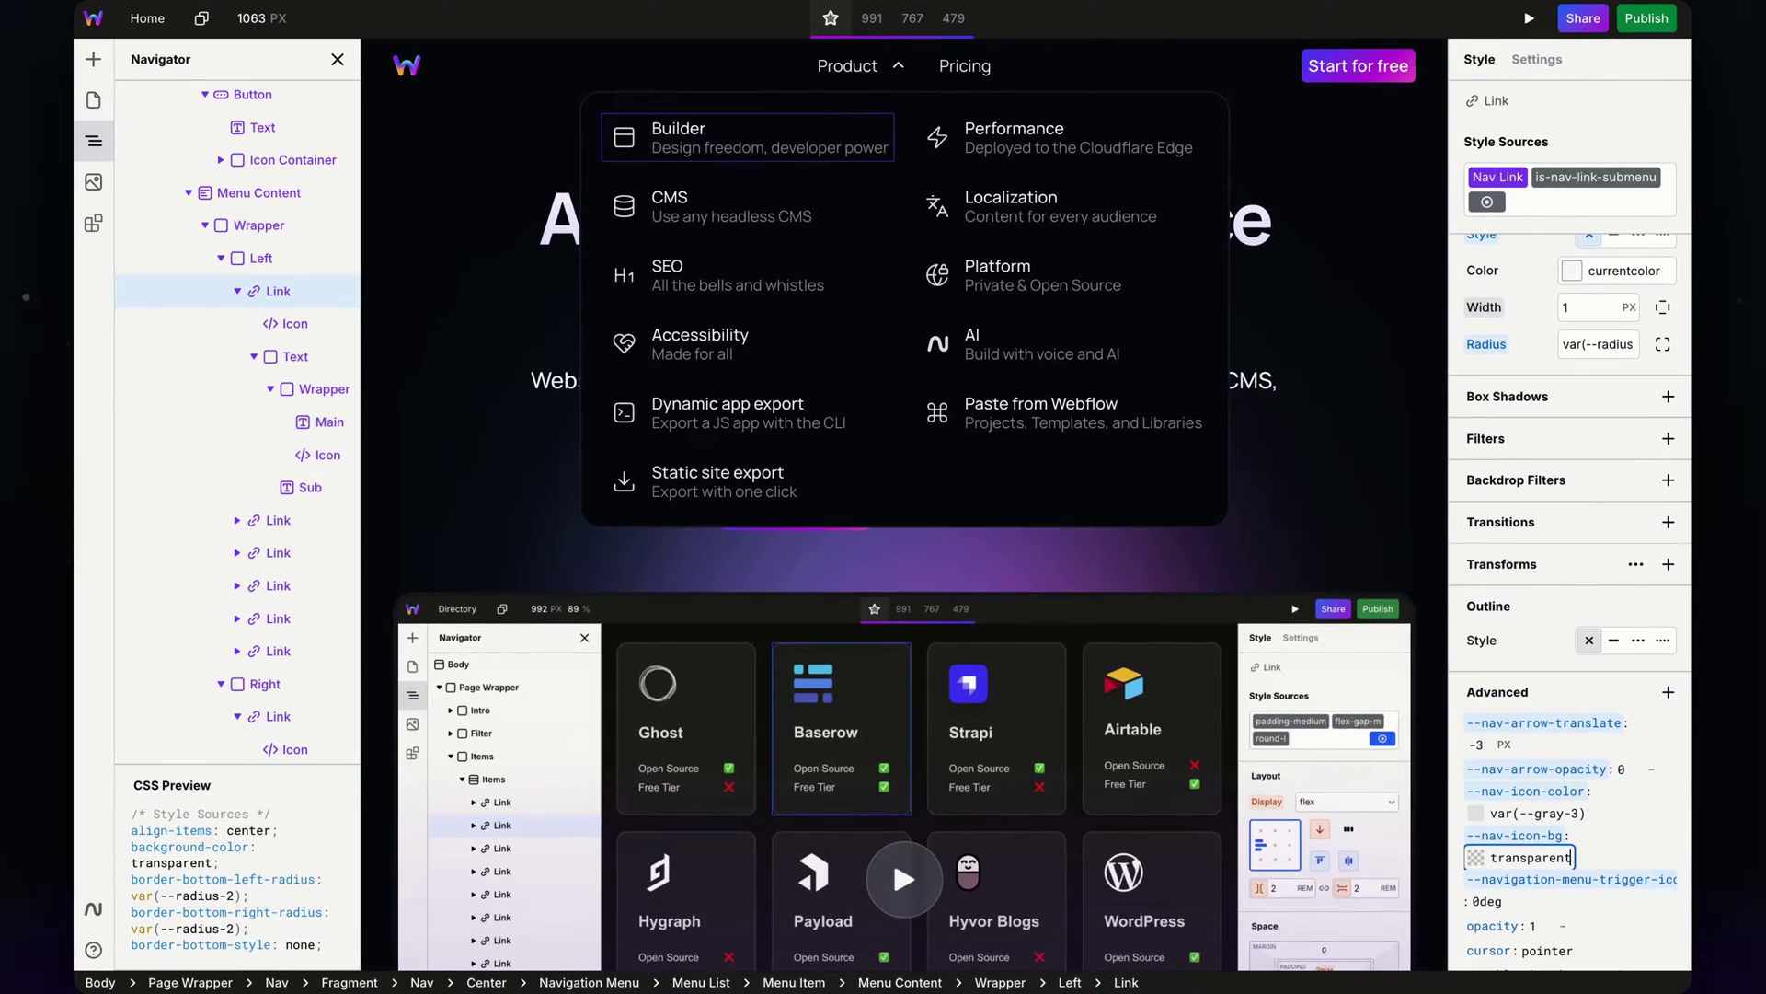
key("Return")
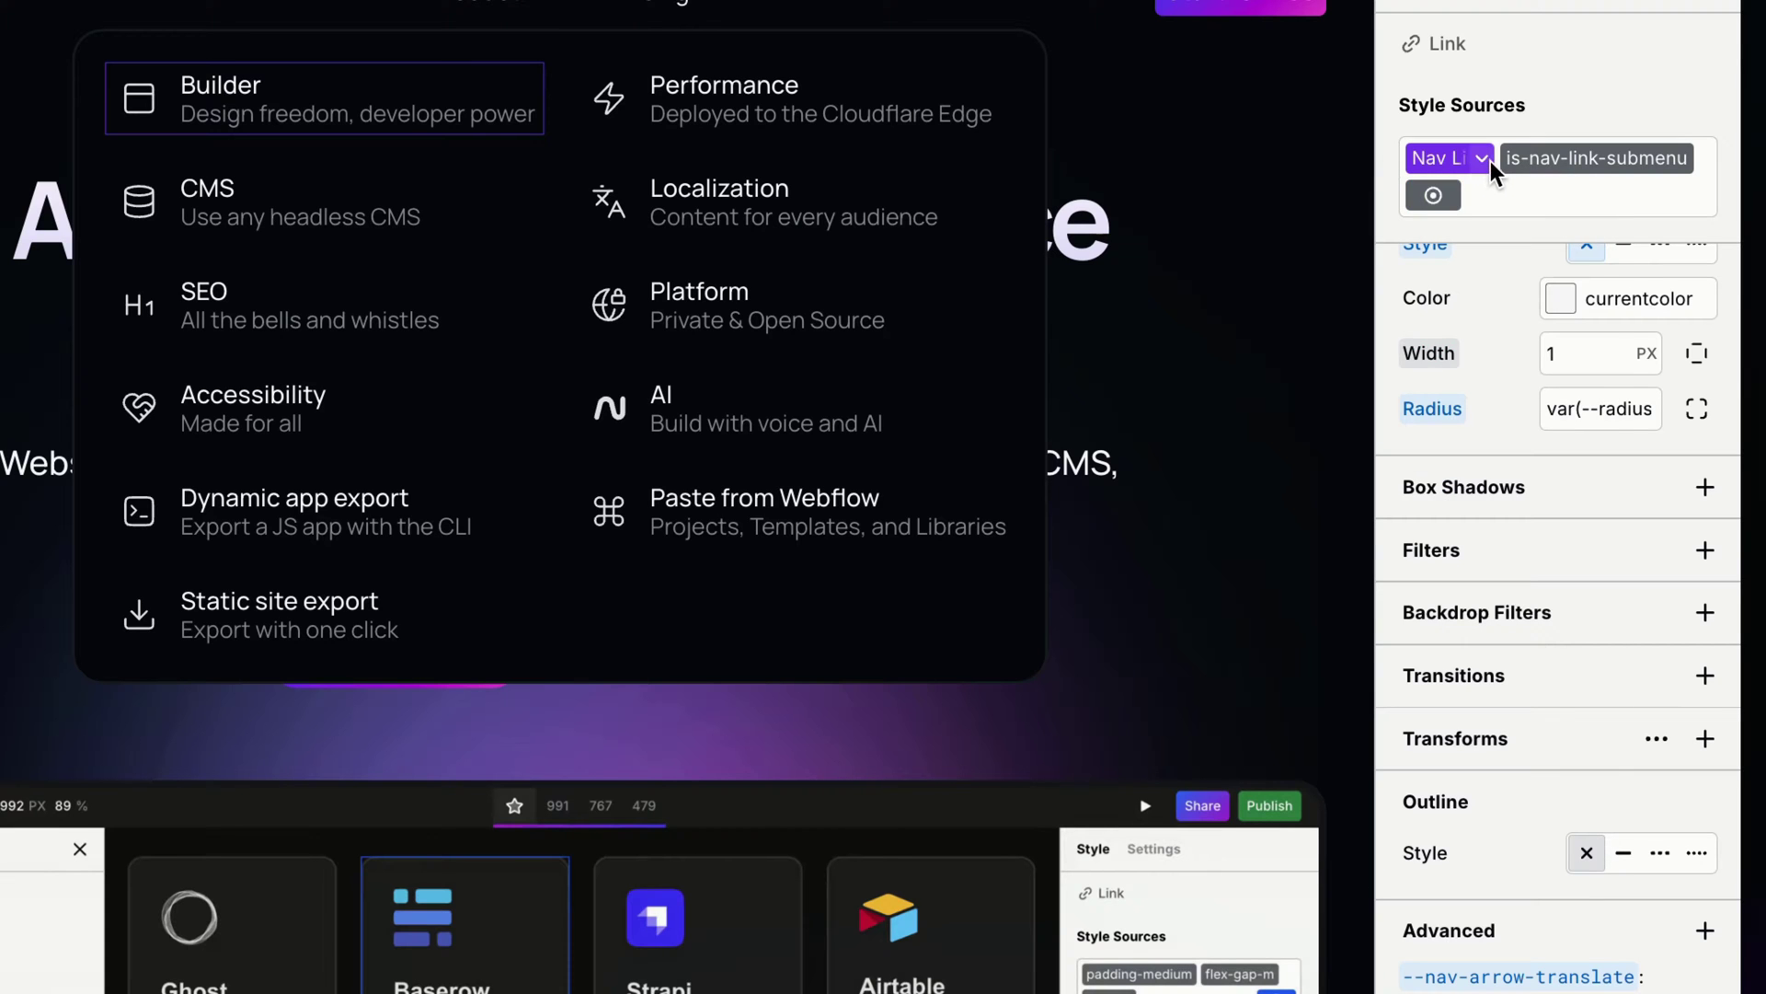
- Add a Hover state to Nav Link with arrow opacity 1 and arrow translate 0
left_click(1483, 159)
left_click(1485, 461)
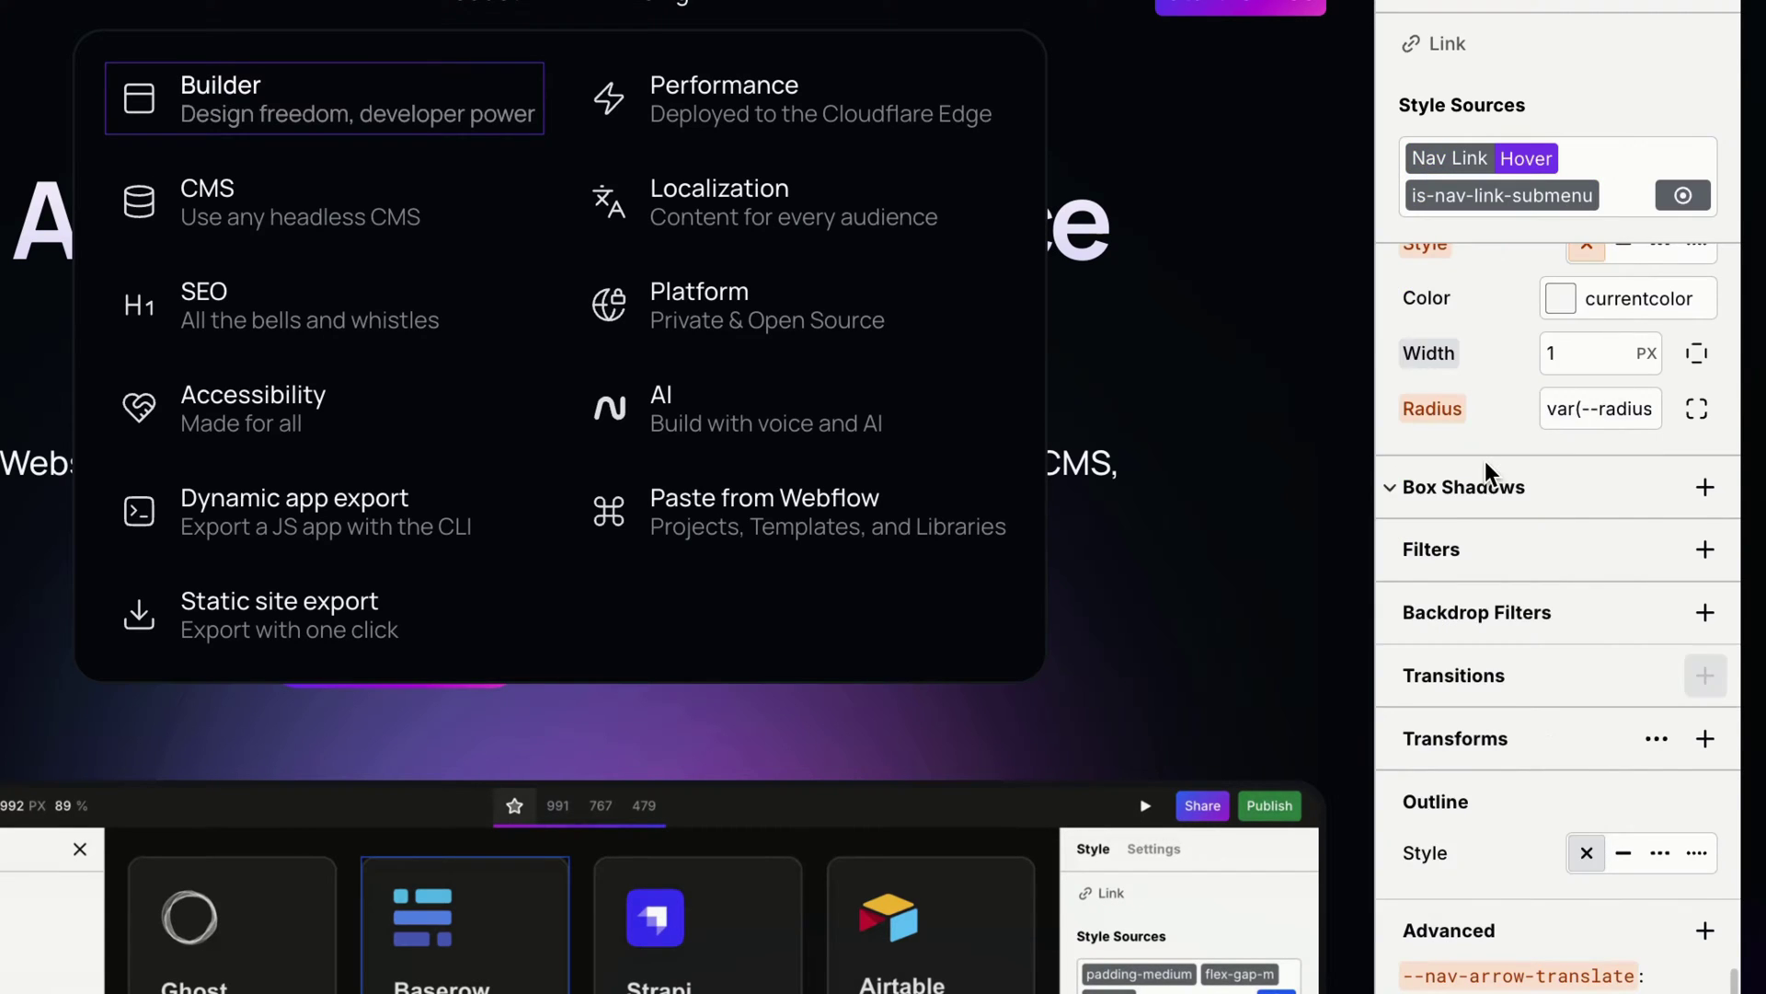
scroll(1557, 845, "down", 2)
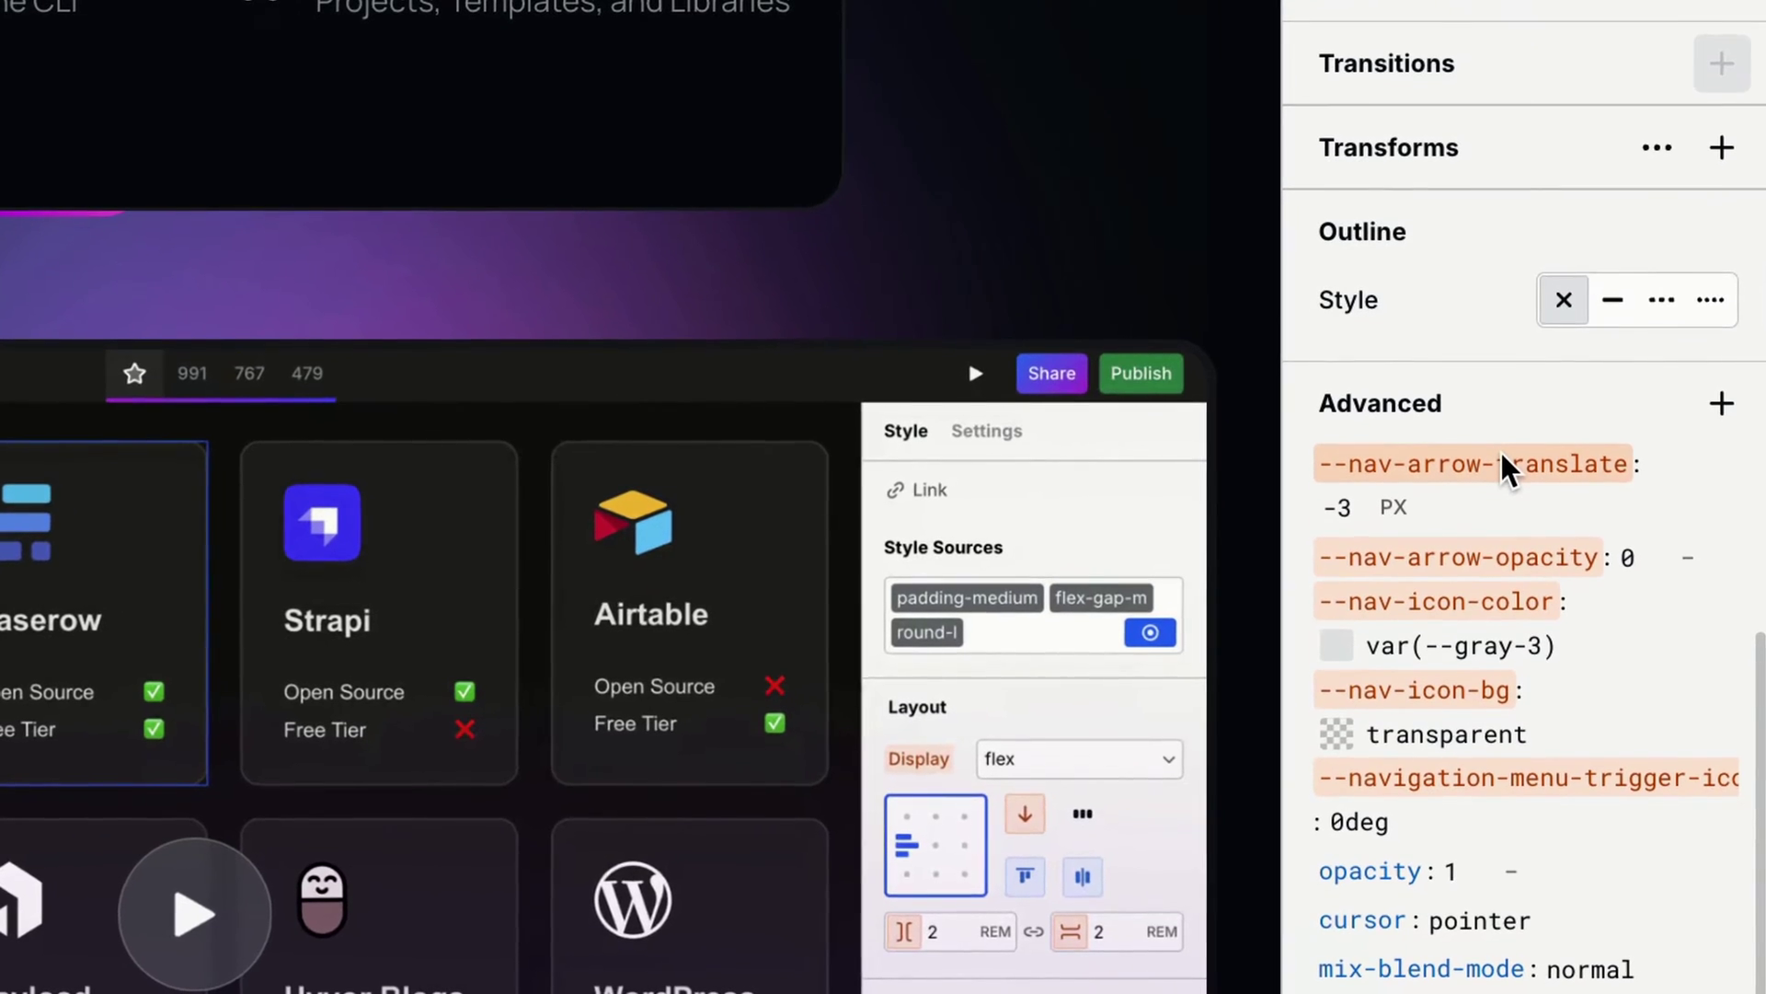
mouse_move(1501, 455)
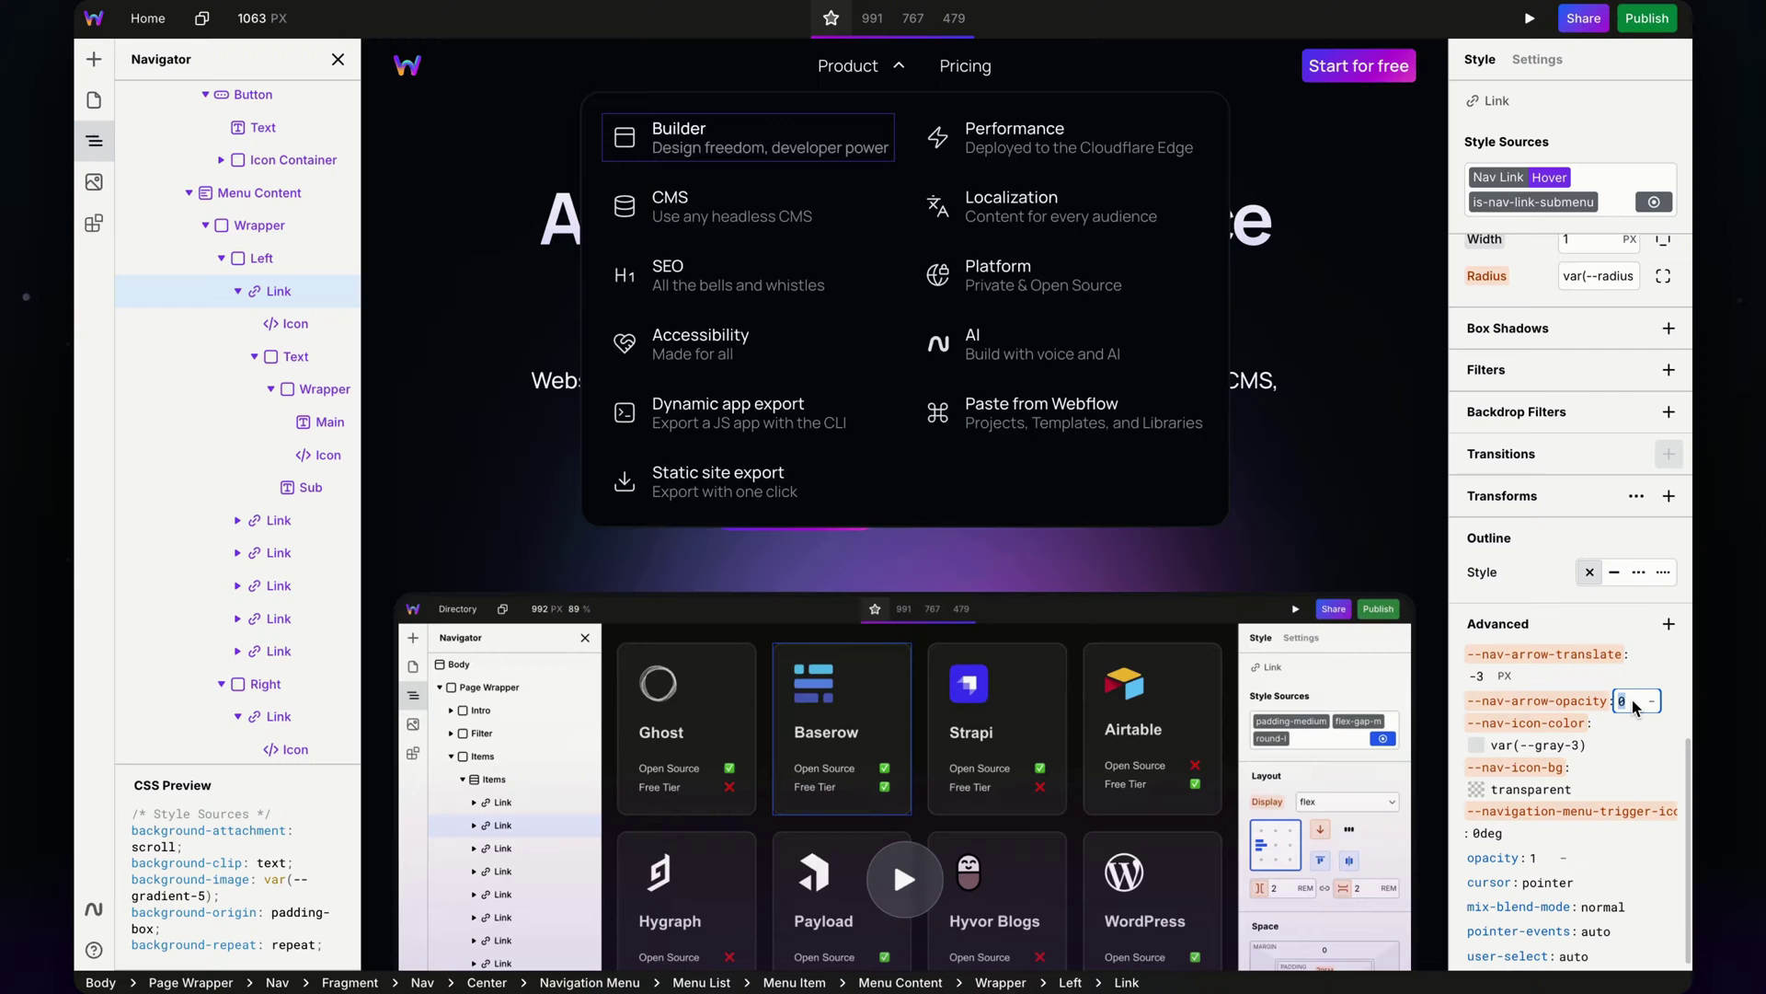
type("1")
key("Return")
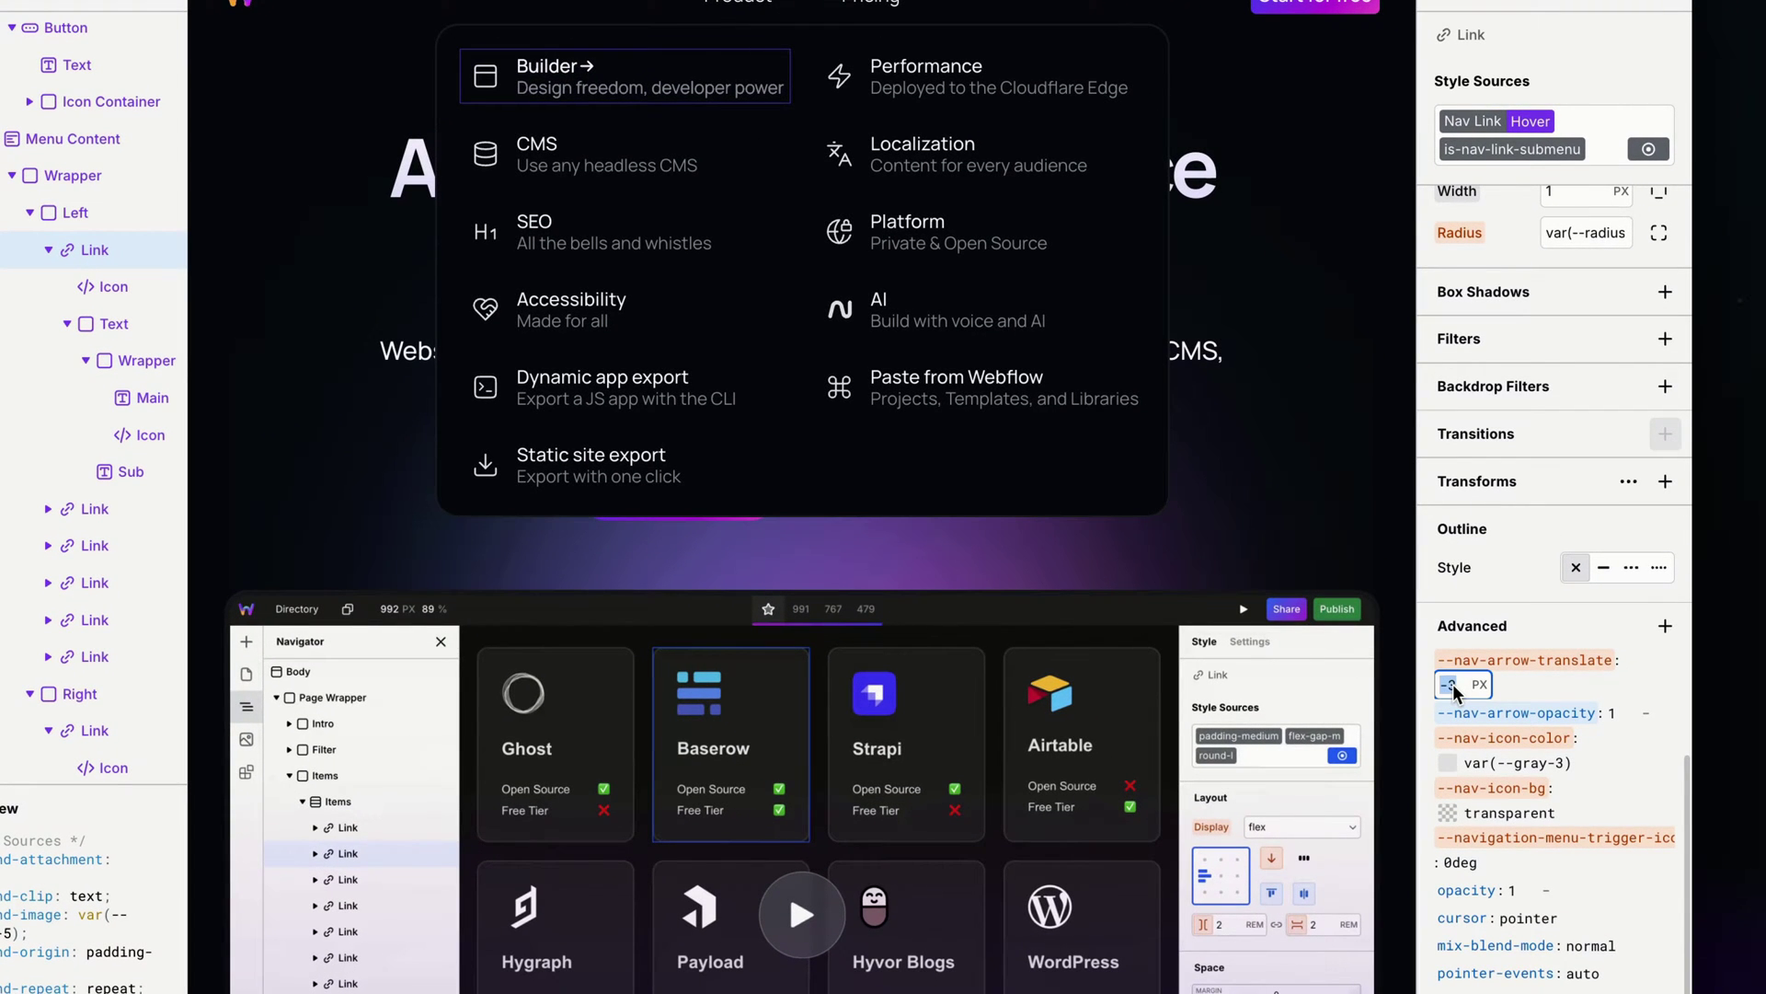
type("0")
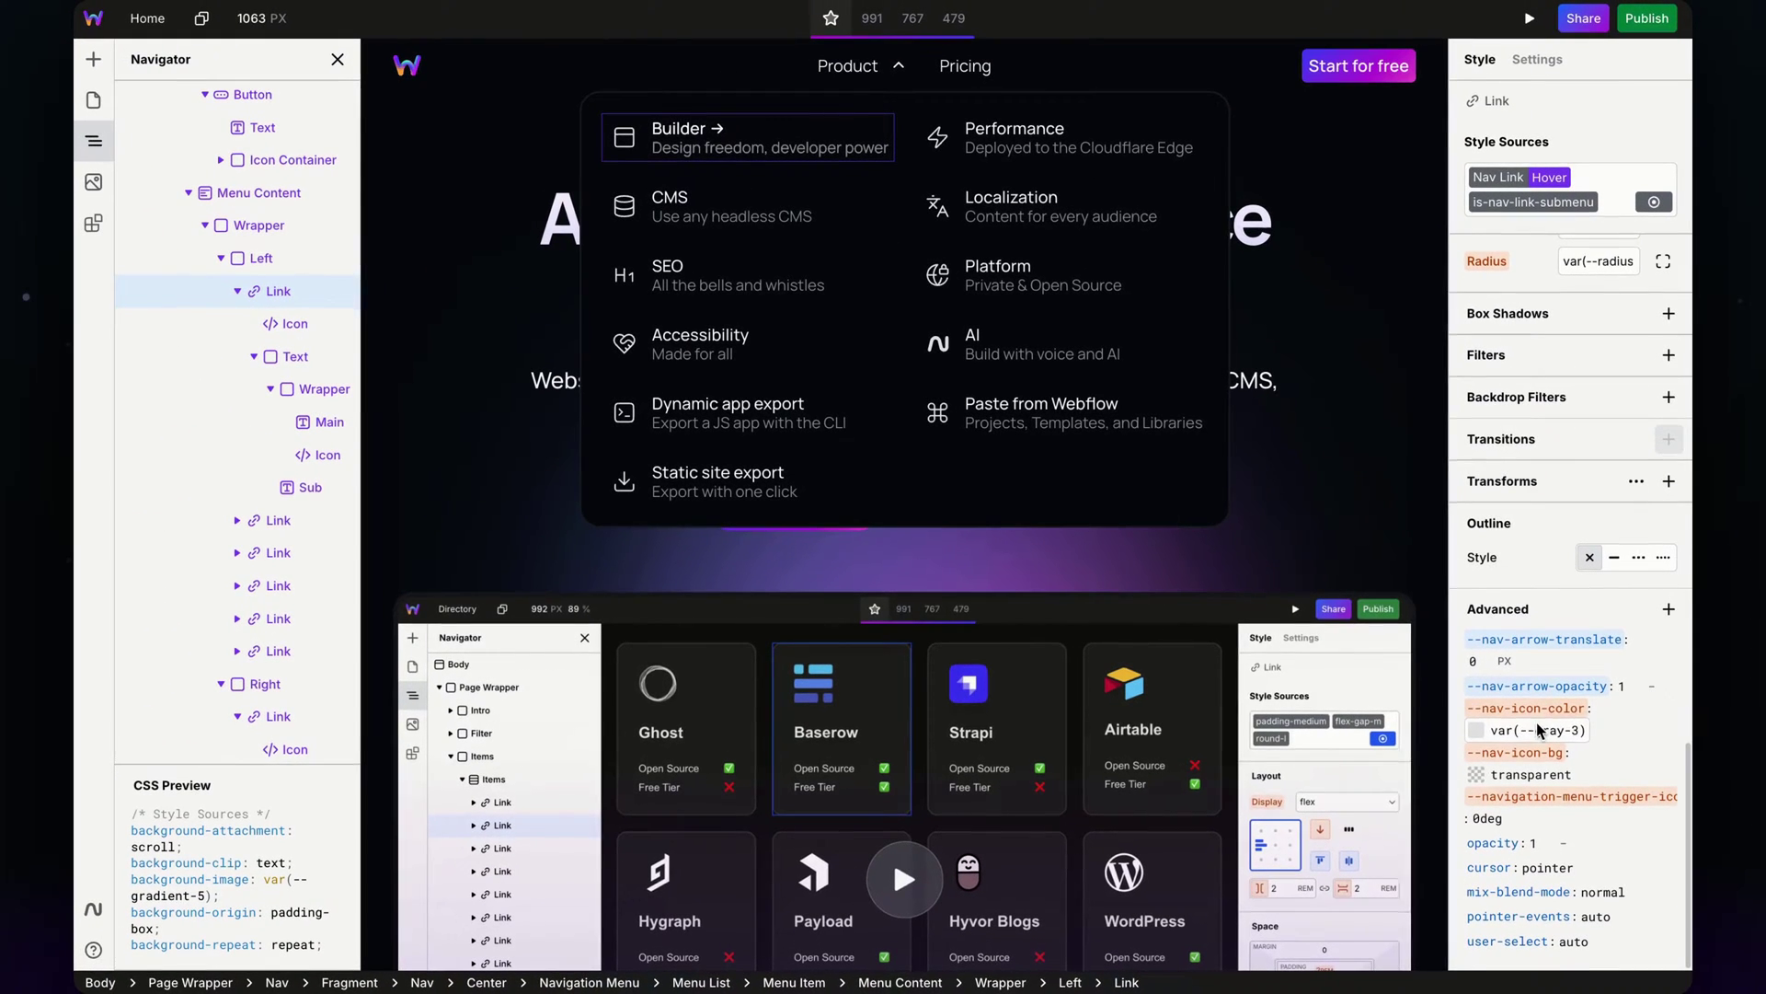
- On hover, set icon colour to var(--gray-1) and icon background to var(--gray-10)
left_click(1518, 765)
type("--gray")
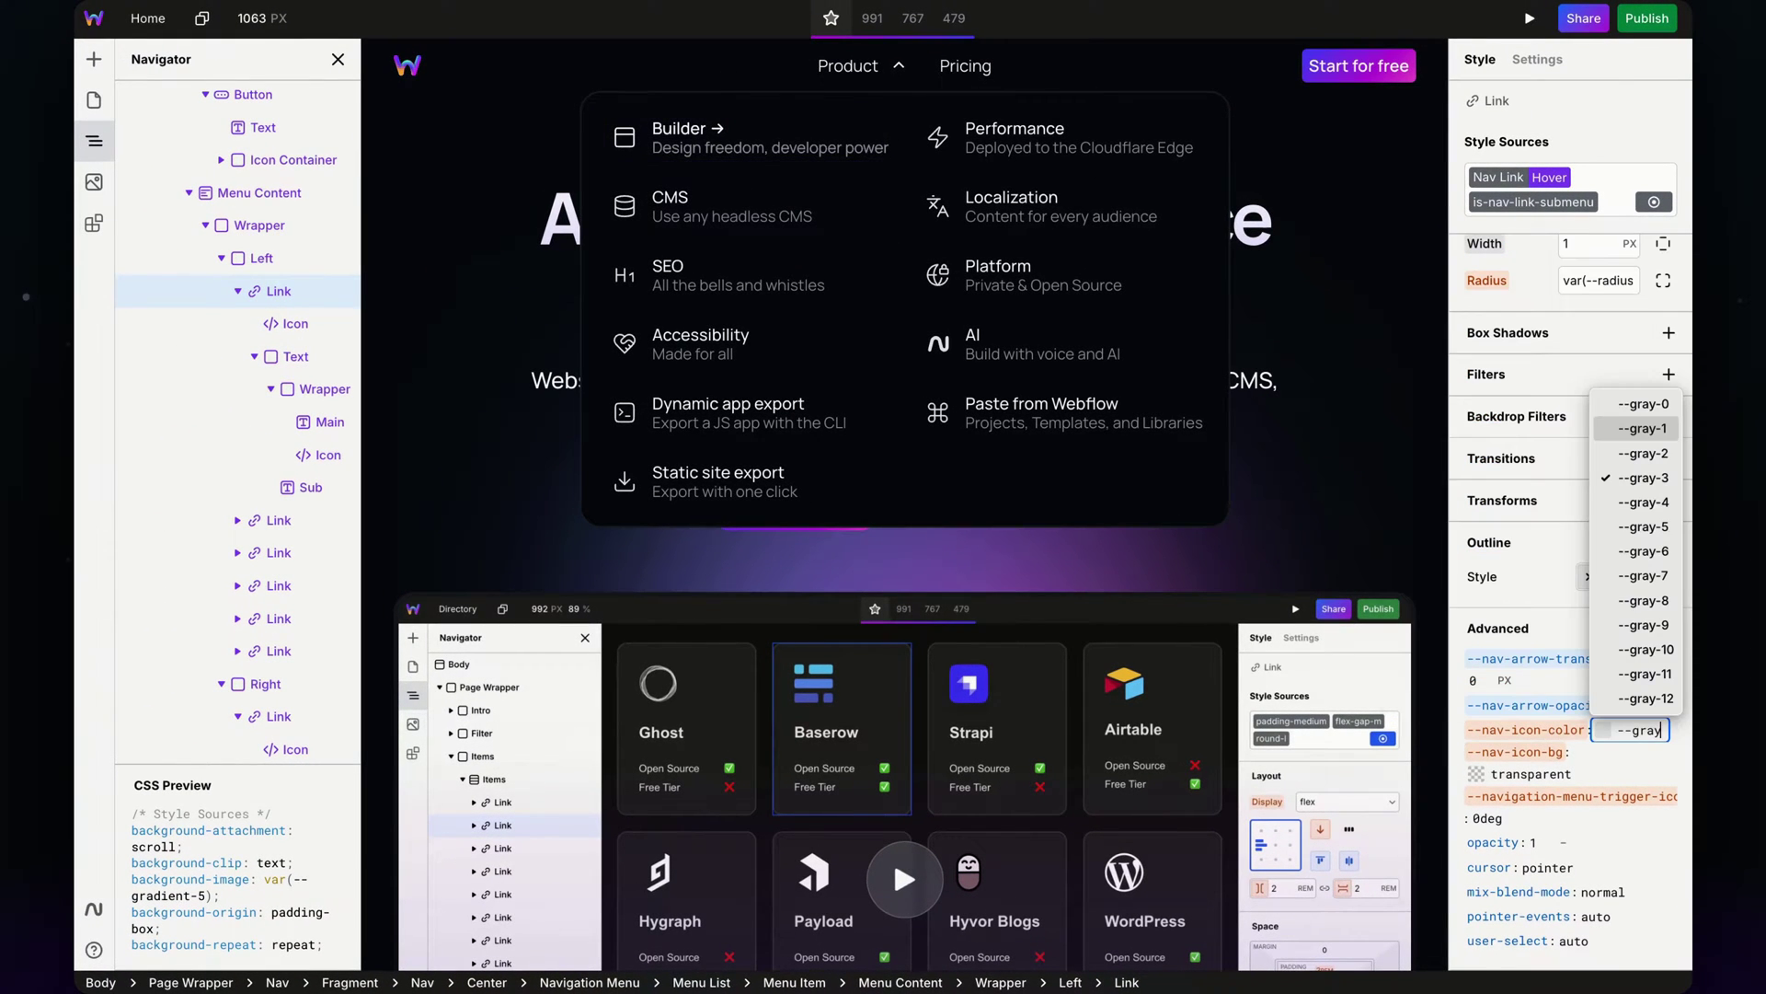
key("Return")
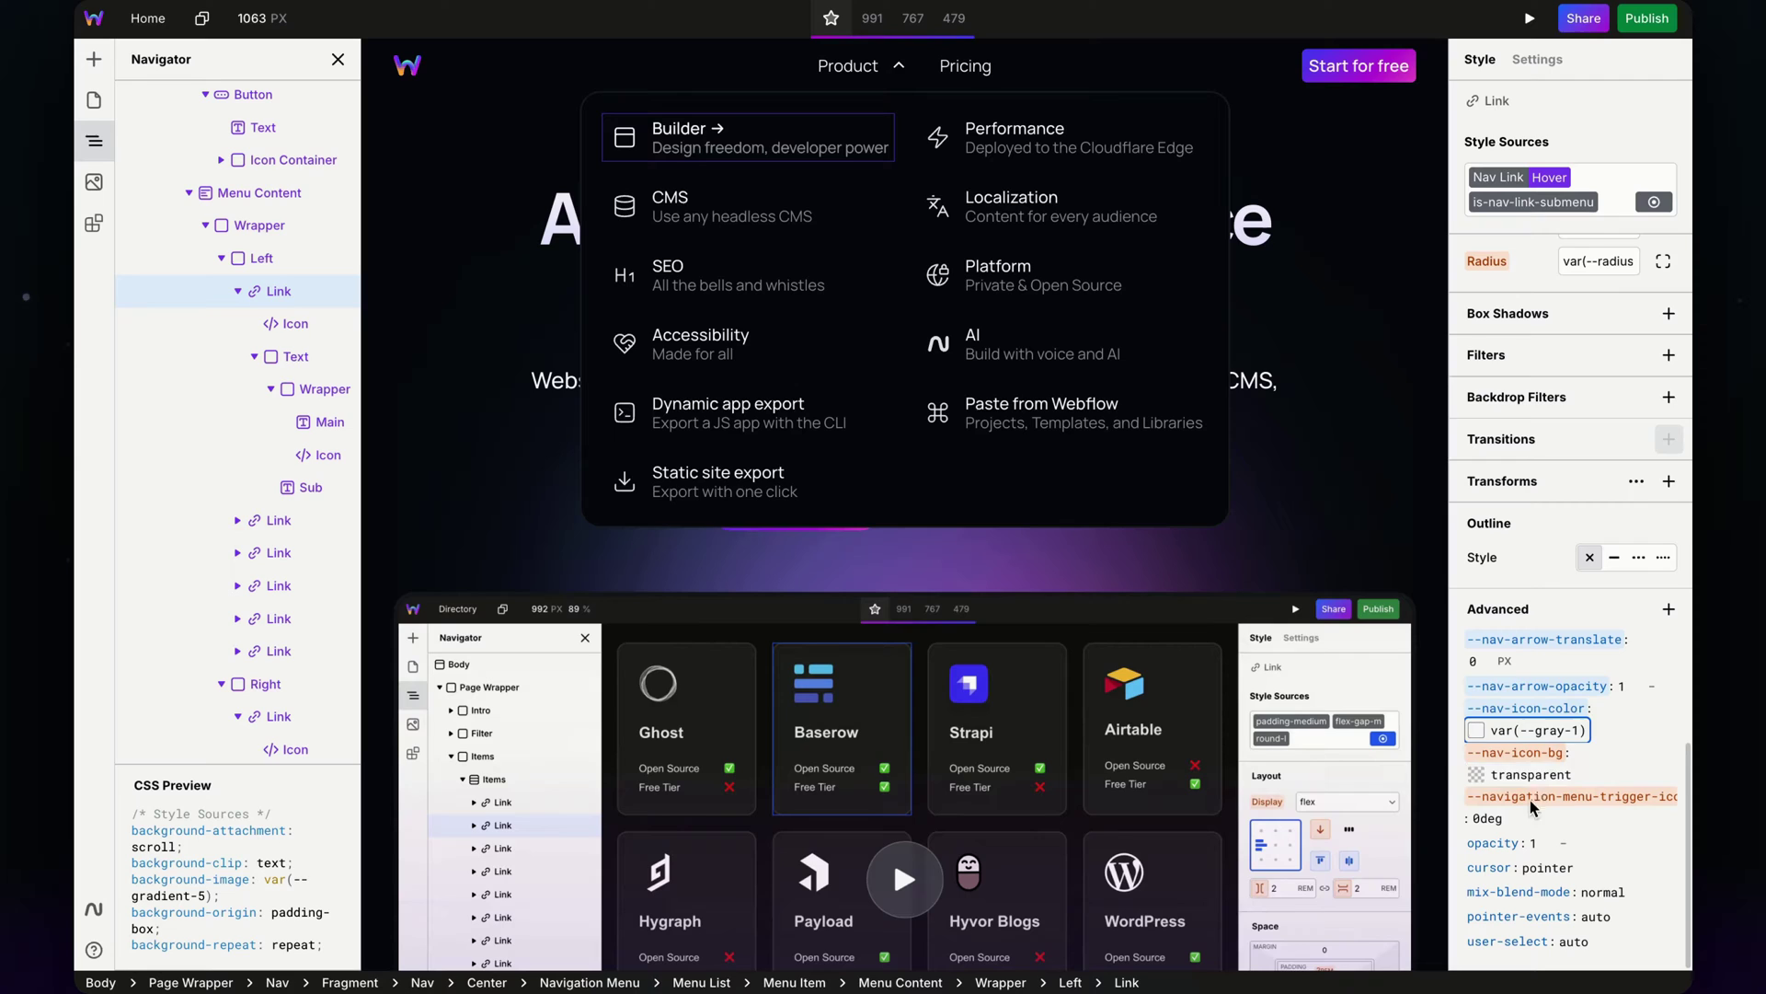
type("--gray")
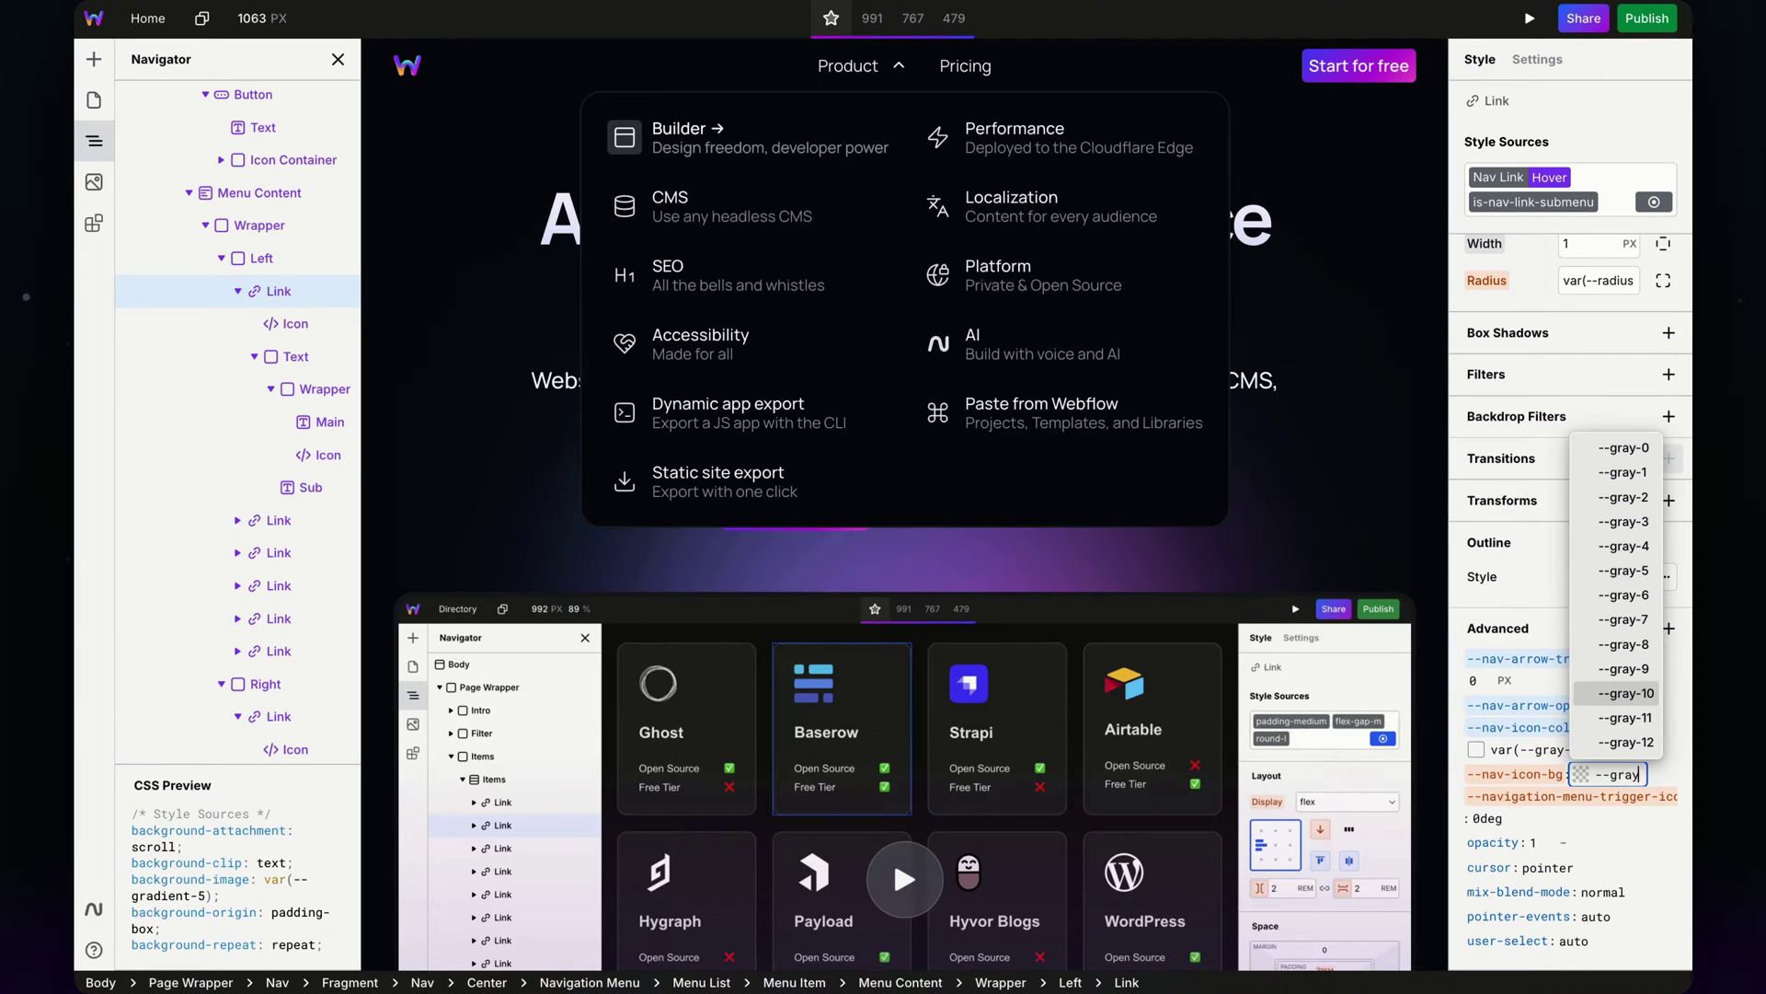
key("Return")
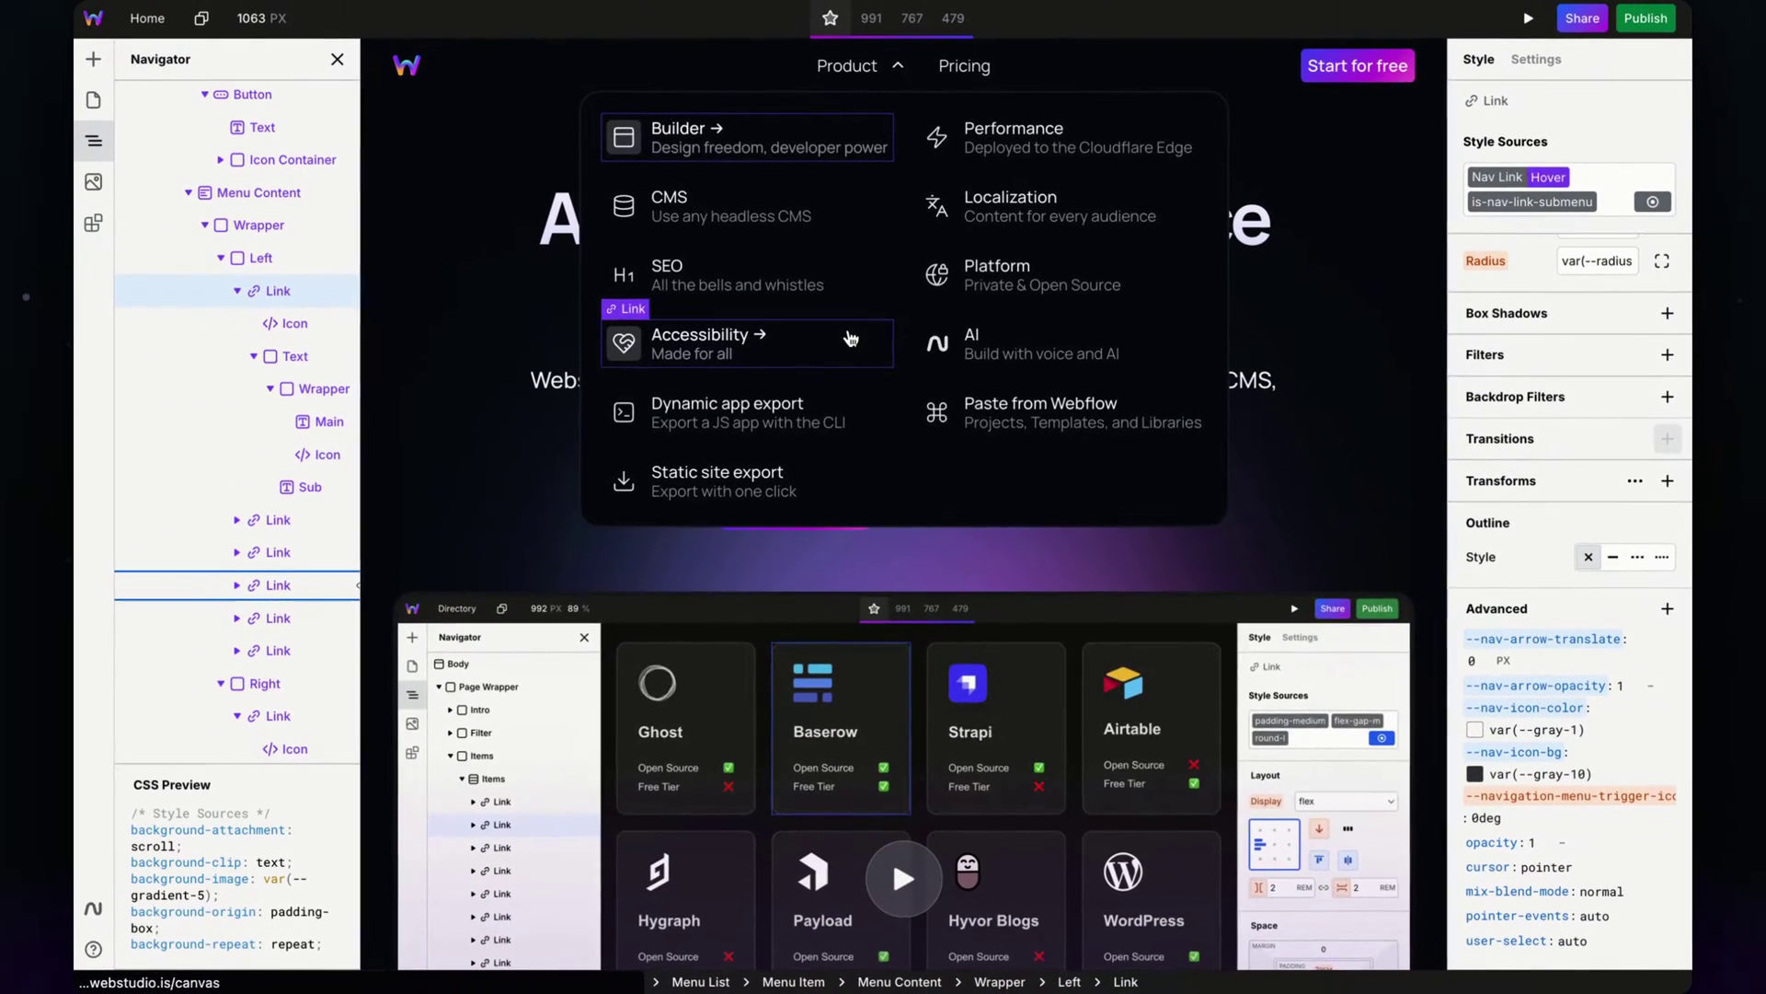
- Add a 200ms background-color transition to the Nav Icon
scroll(1557, 297, "up", 2)
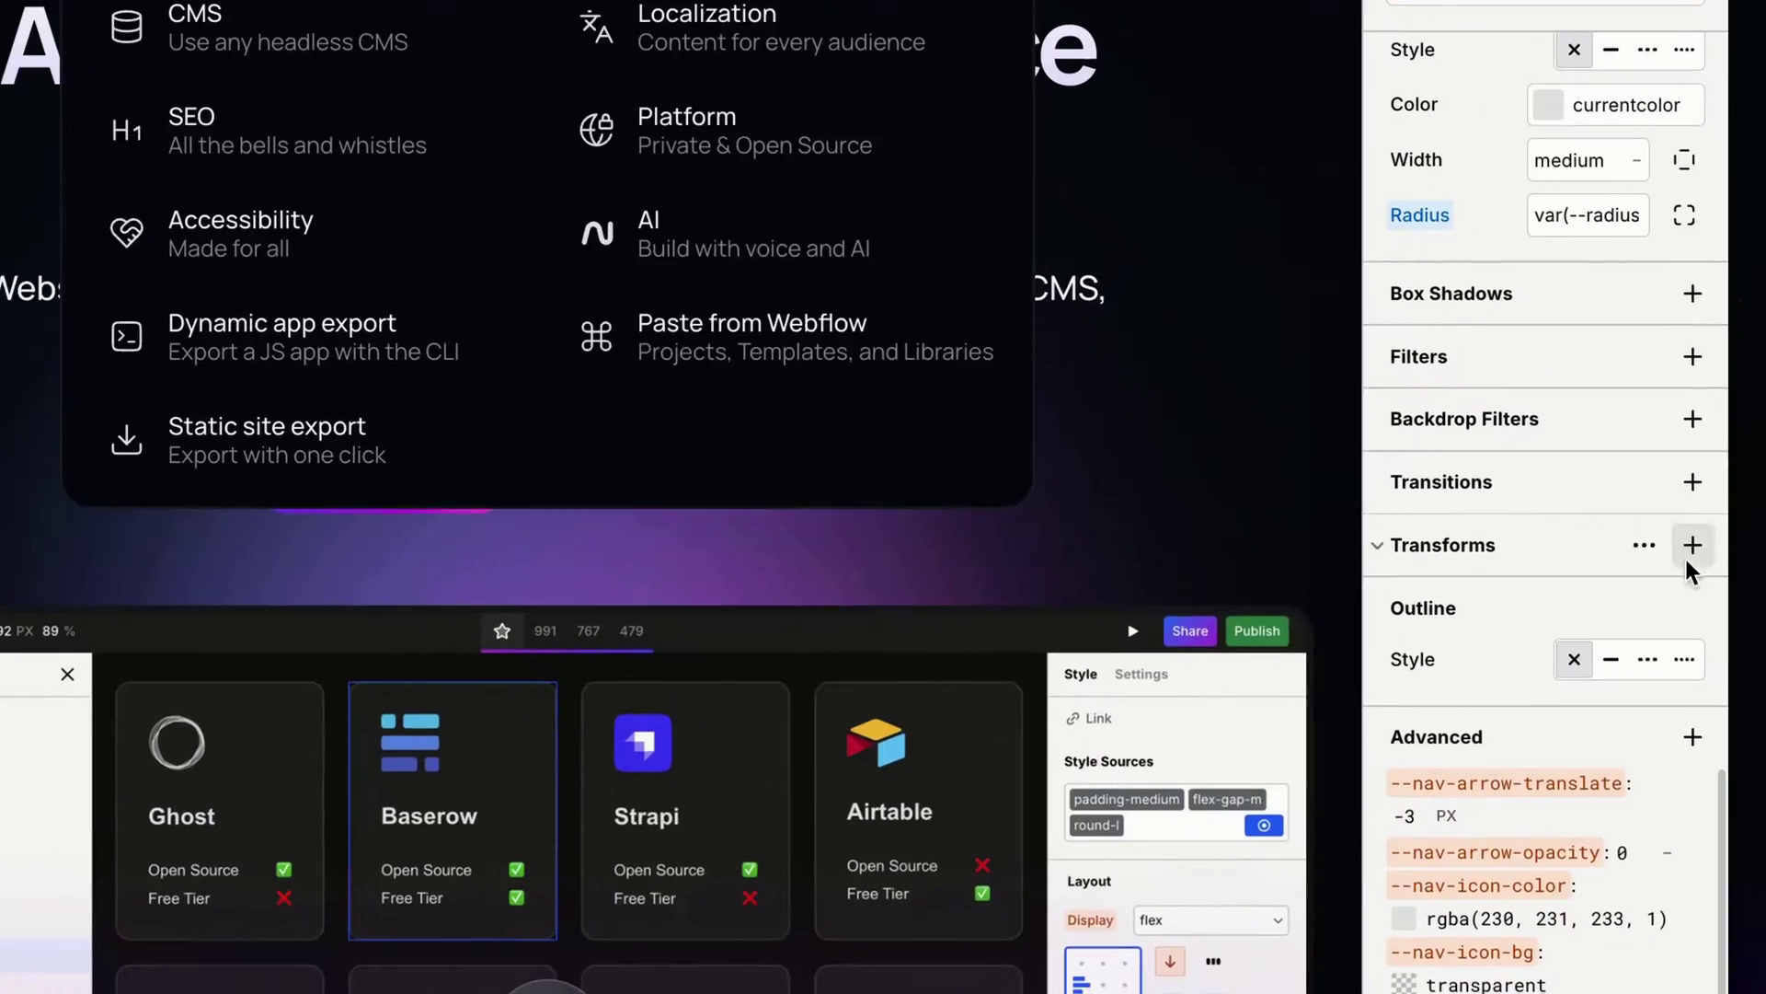
left_click(1661, 479)
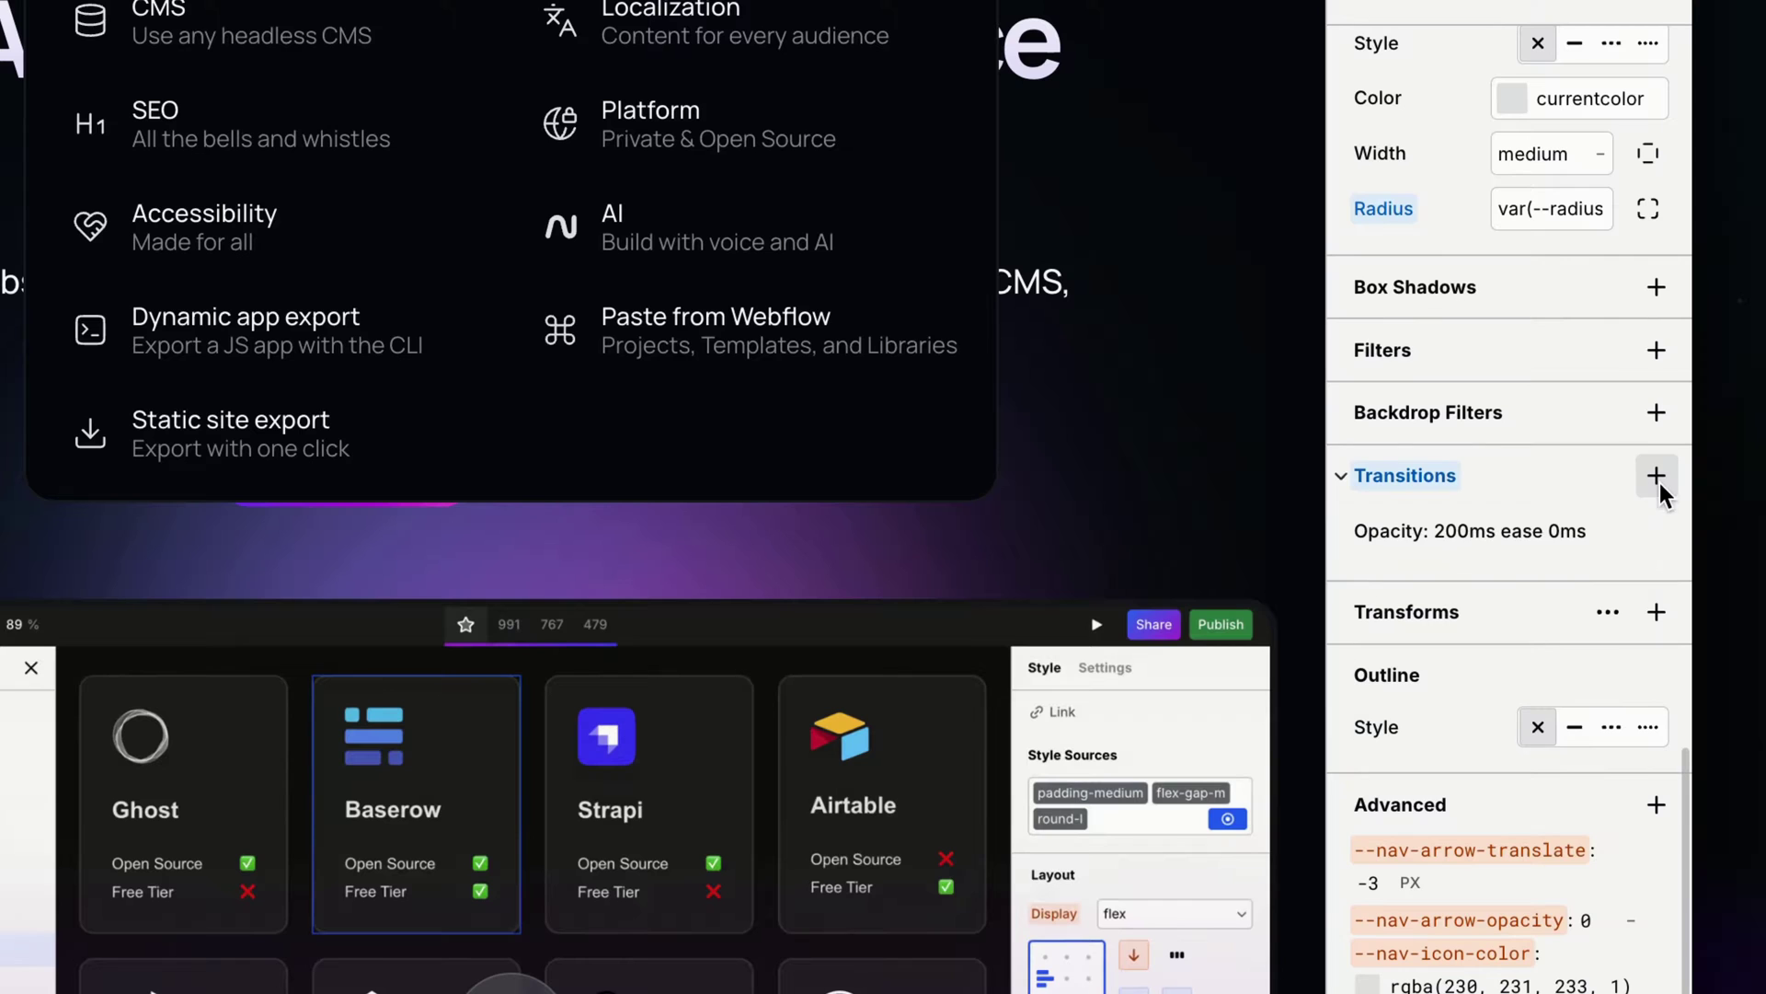
left_click(1526, 532)
left_click(1206, 421)
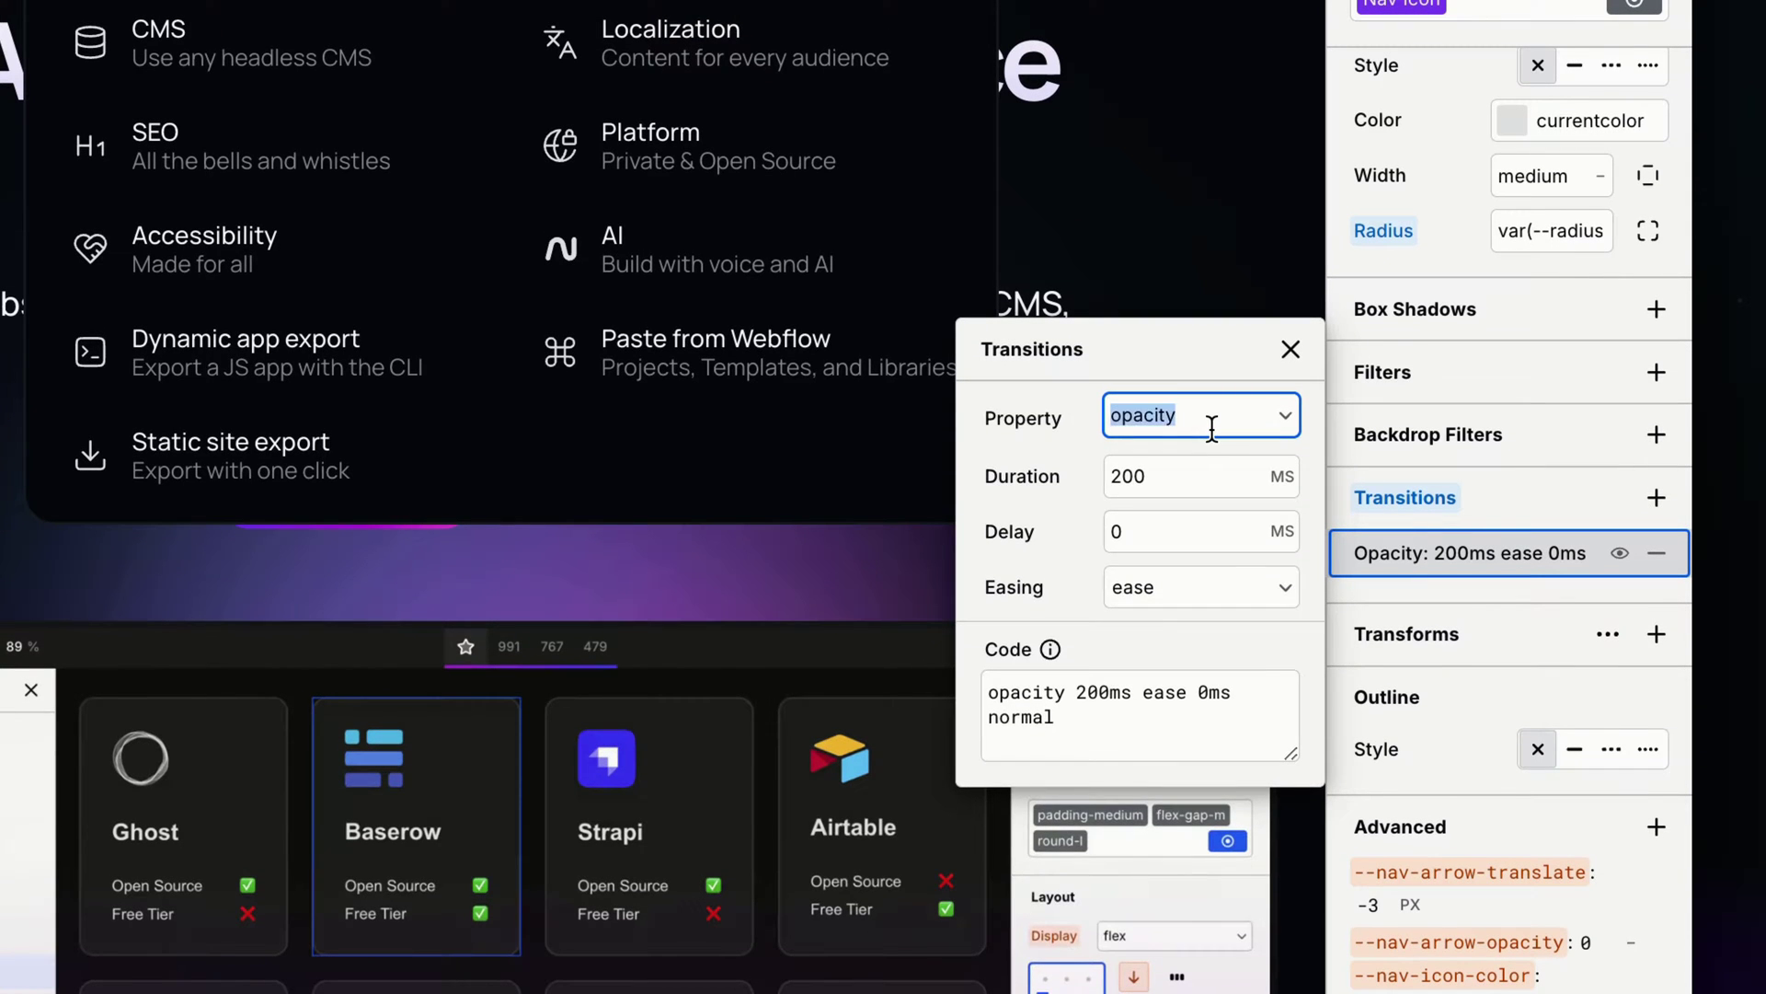
type("back")
key("Return")
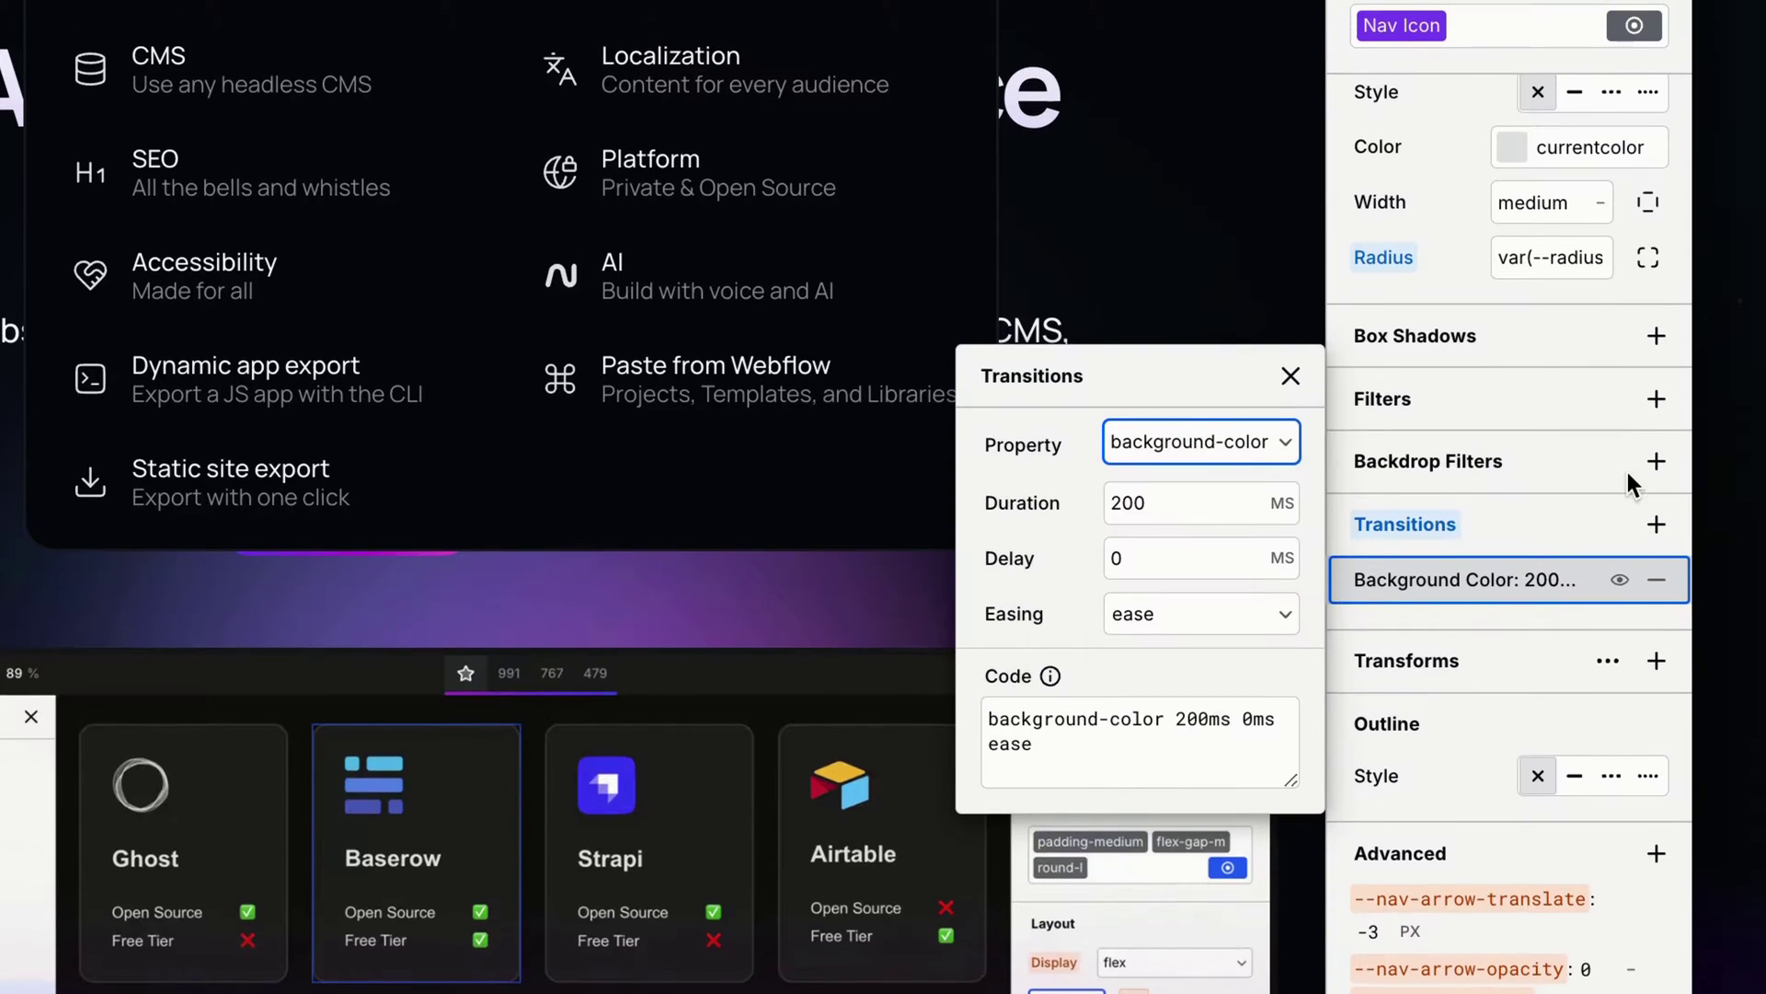
key("Escape")
- Add a second 200ms transition on color to the Nav Icon
left_click(1656, 522)
left_click(1564, 579)
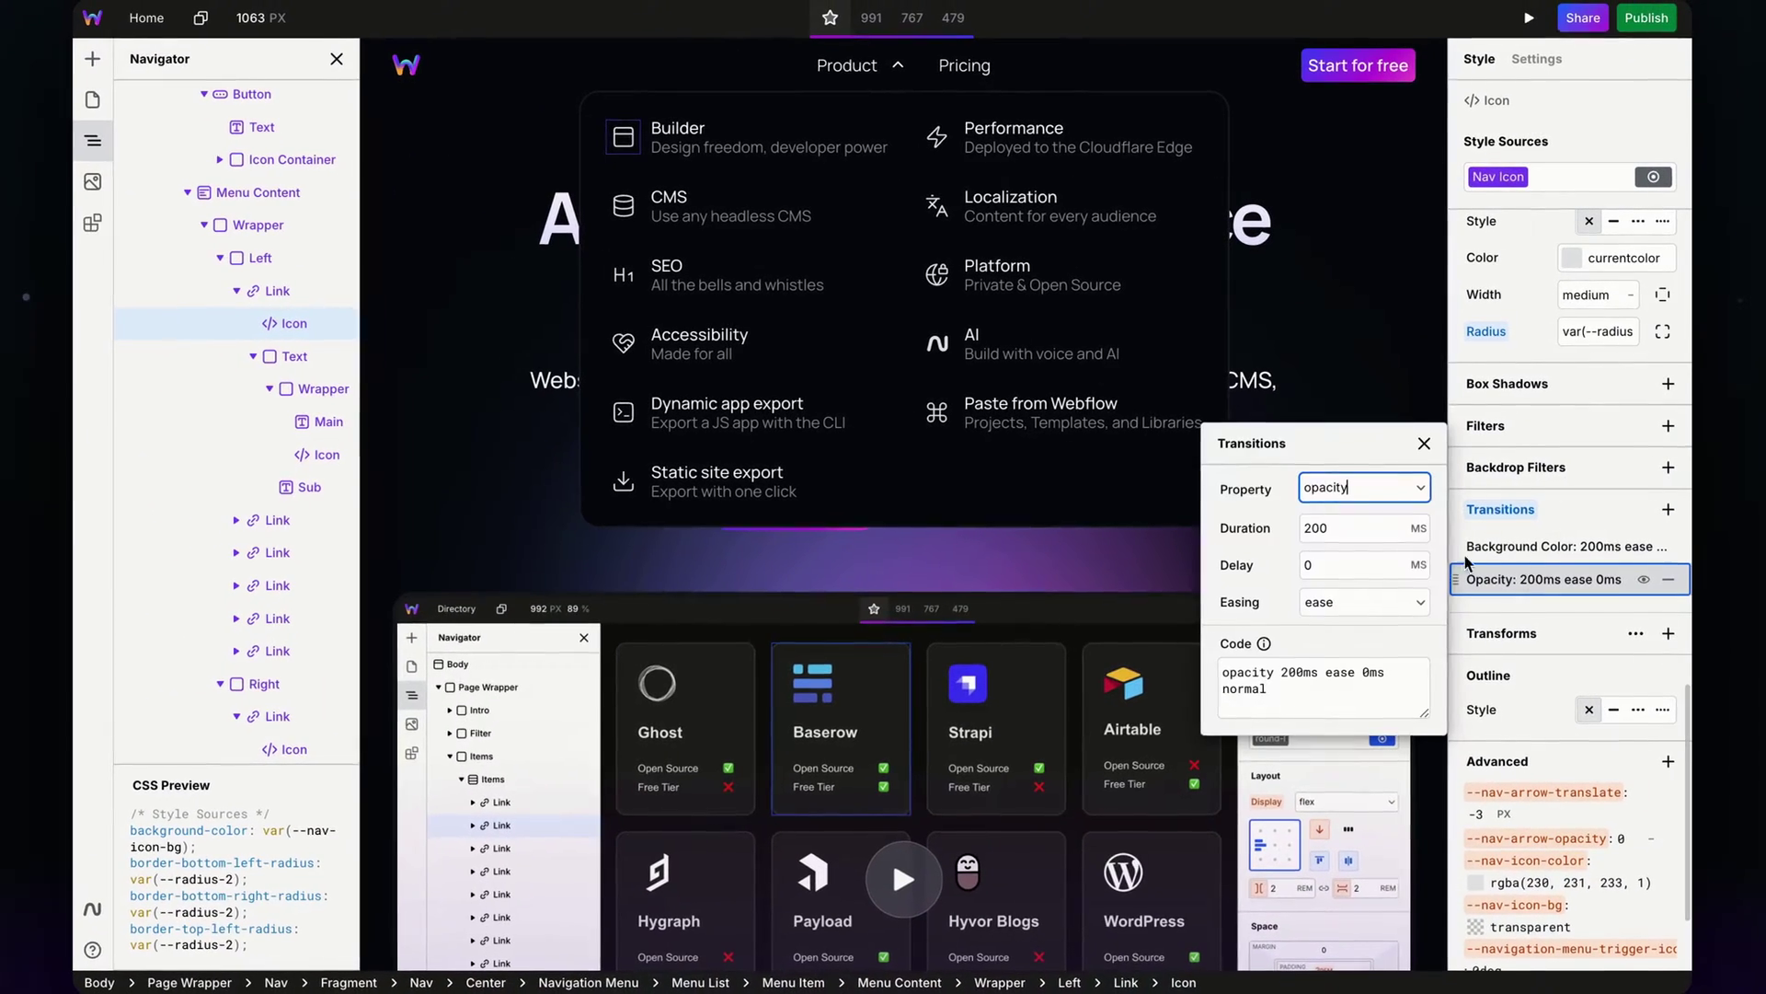
left_click(1350, 489)
type("color")
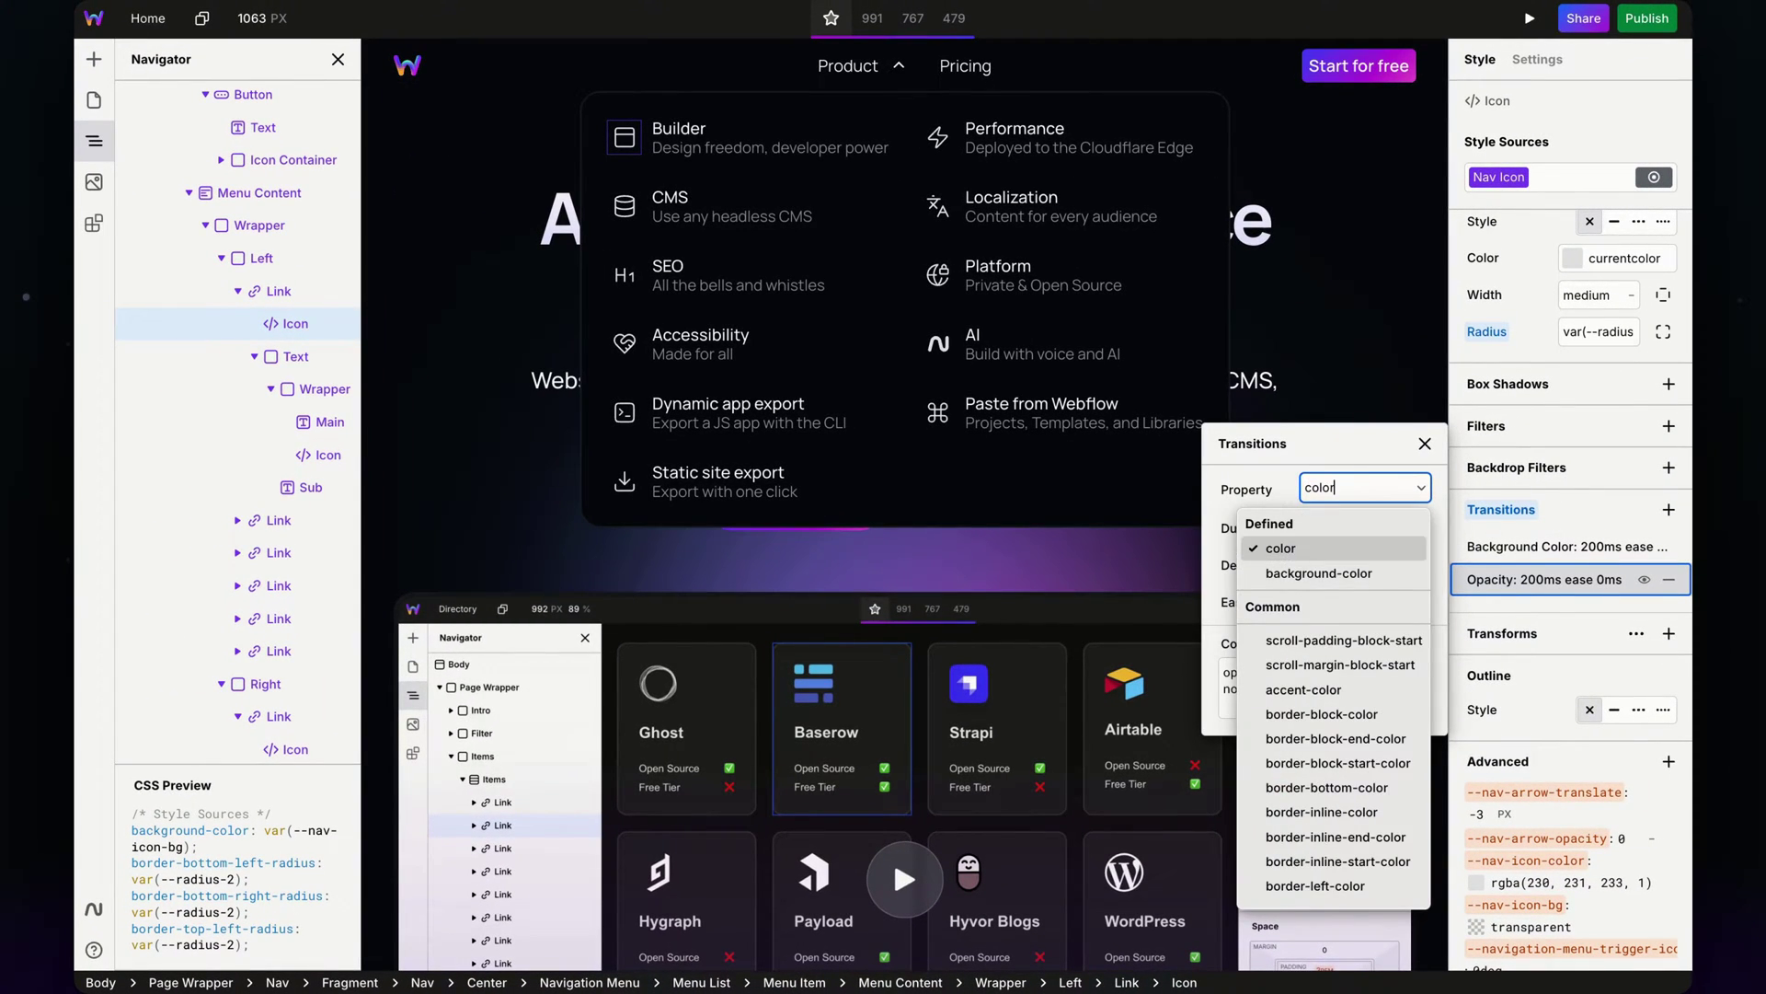
key("Return")
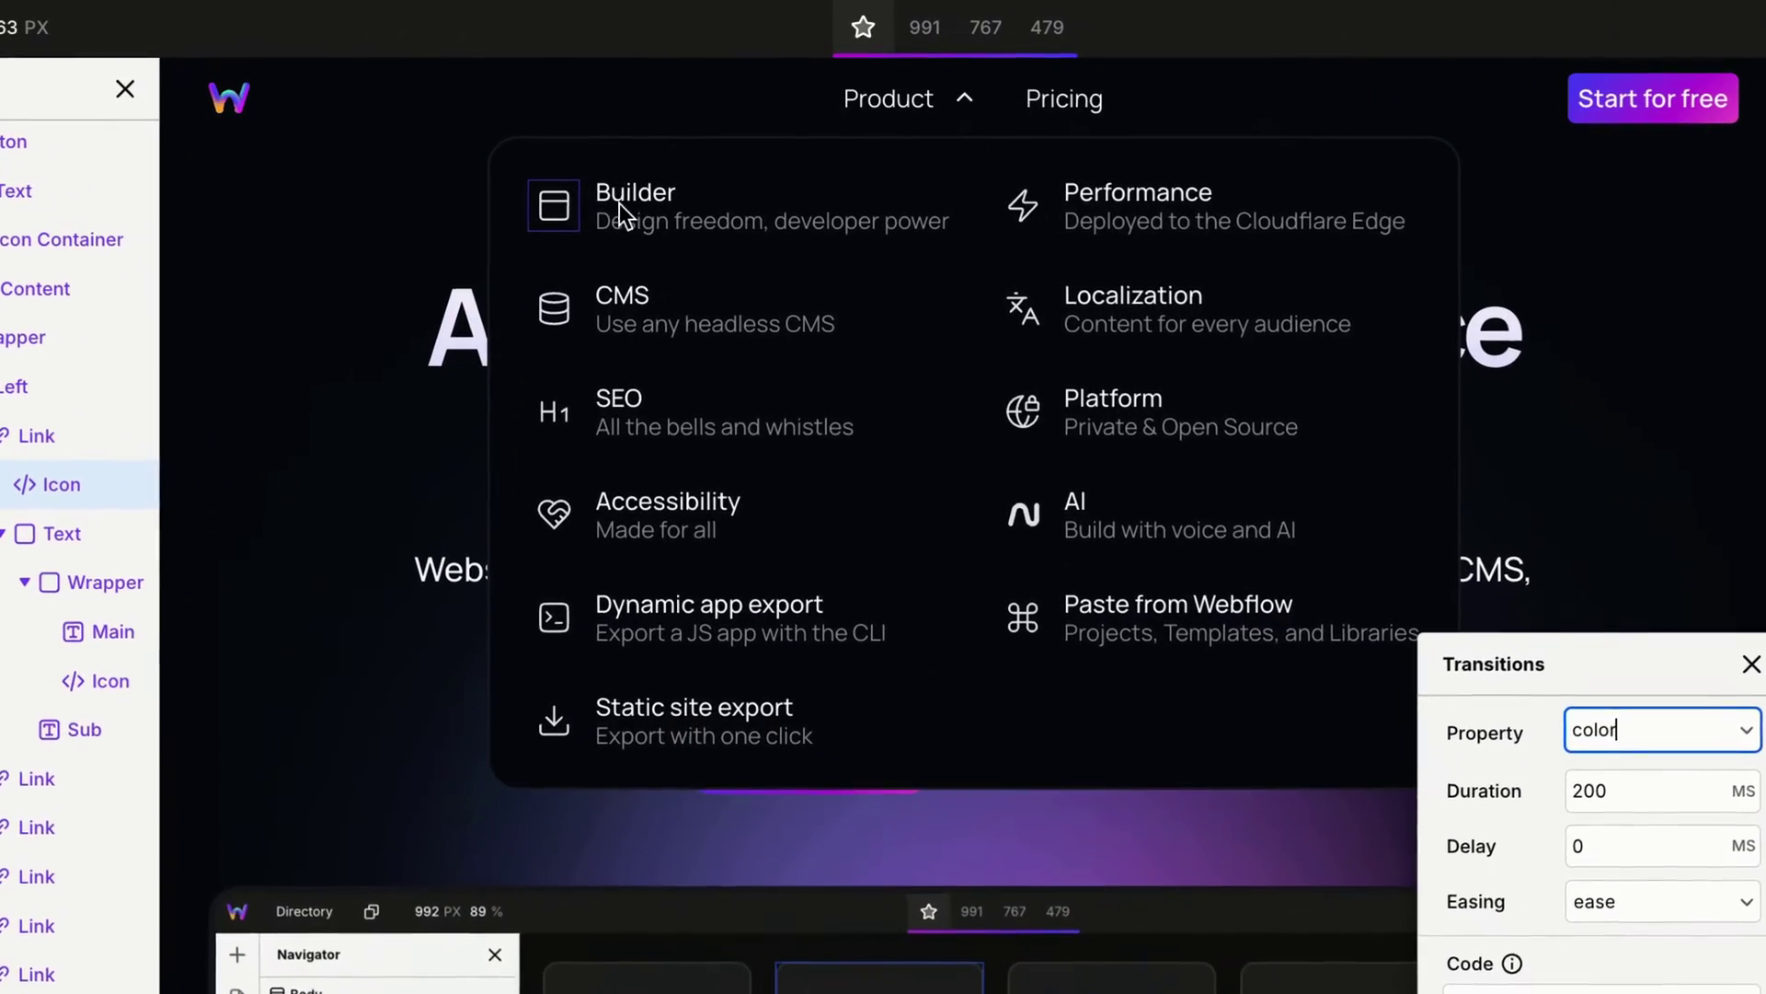
key("Escape")
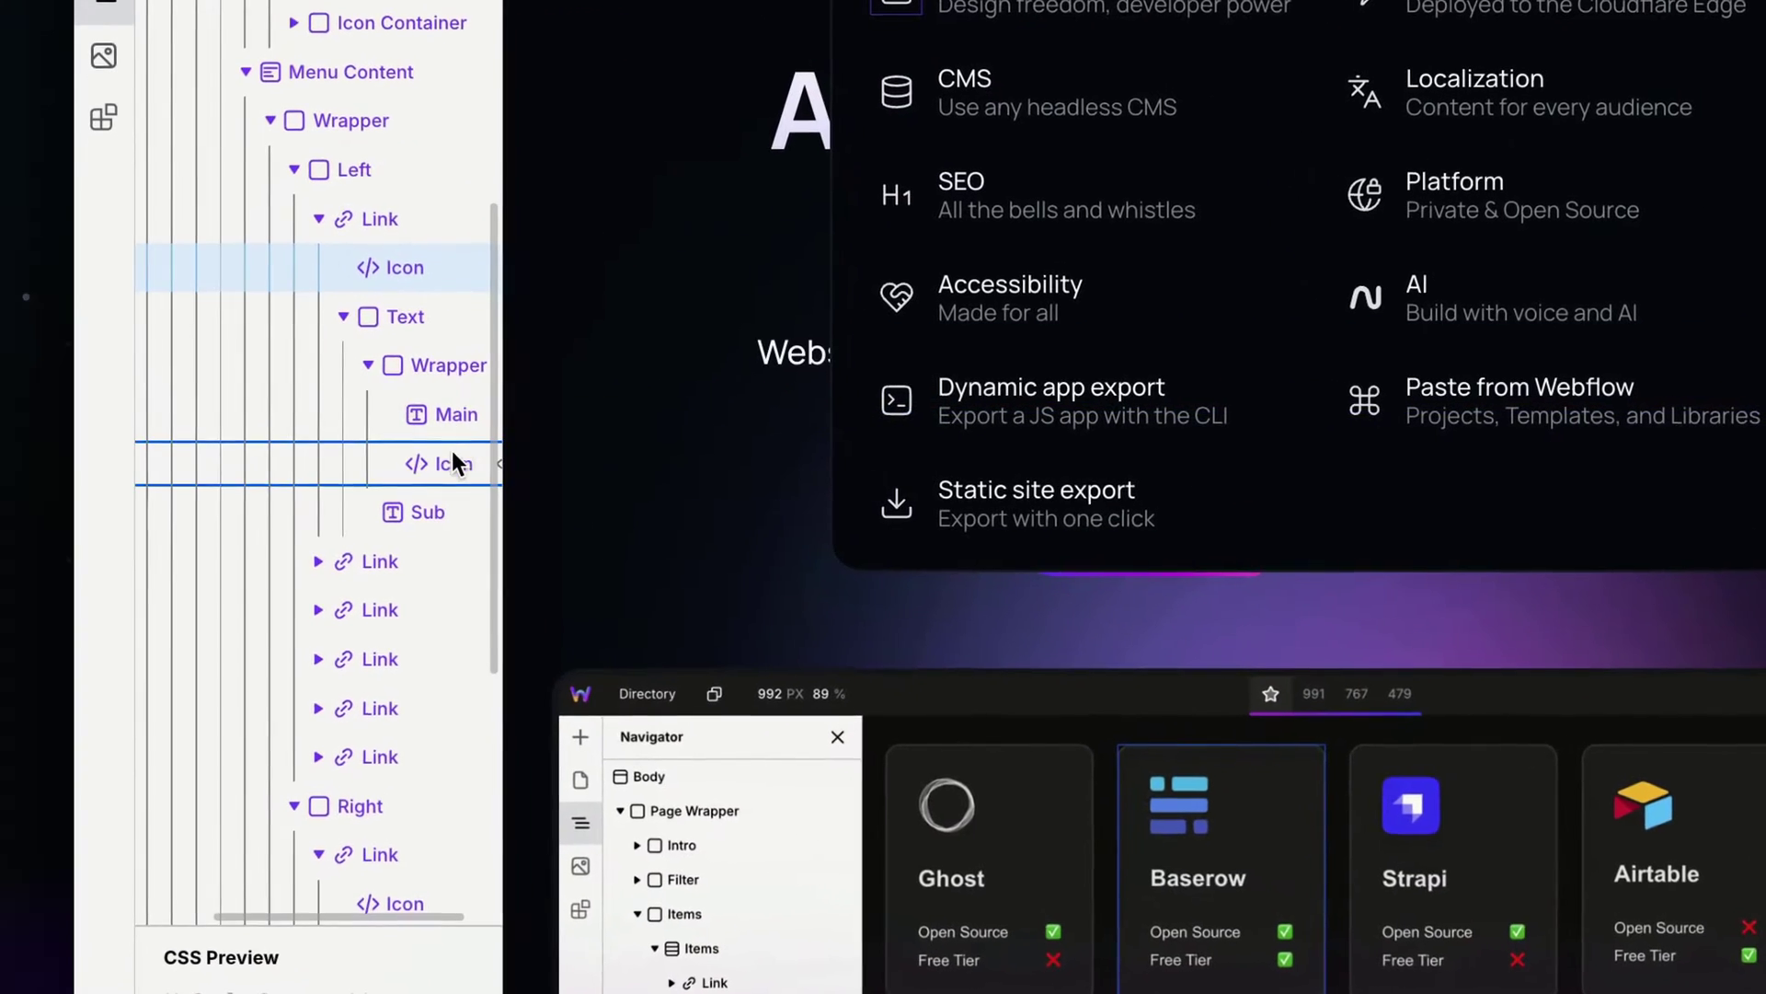
- Give the Nav Arrow a 200ms opacity transition
left_click(316, 453)
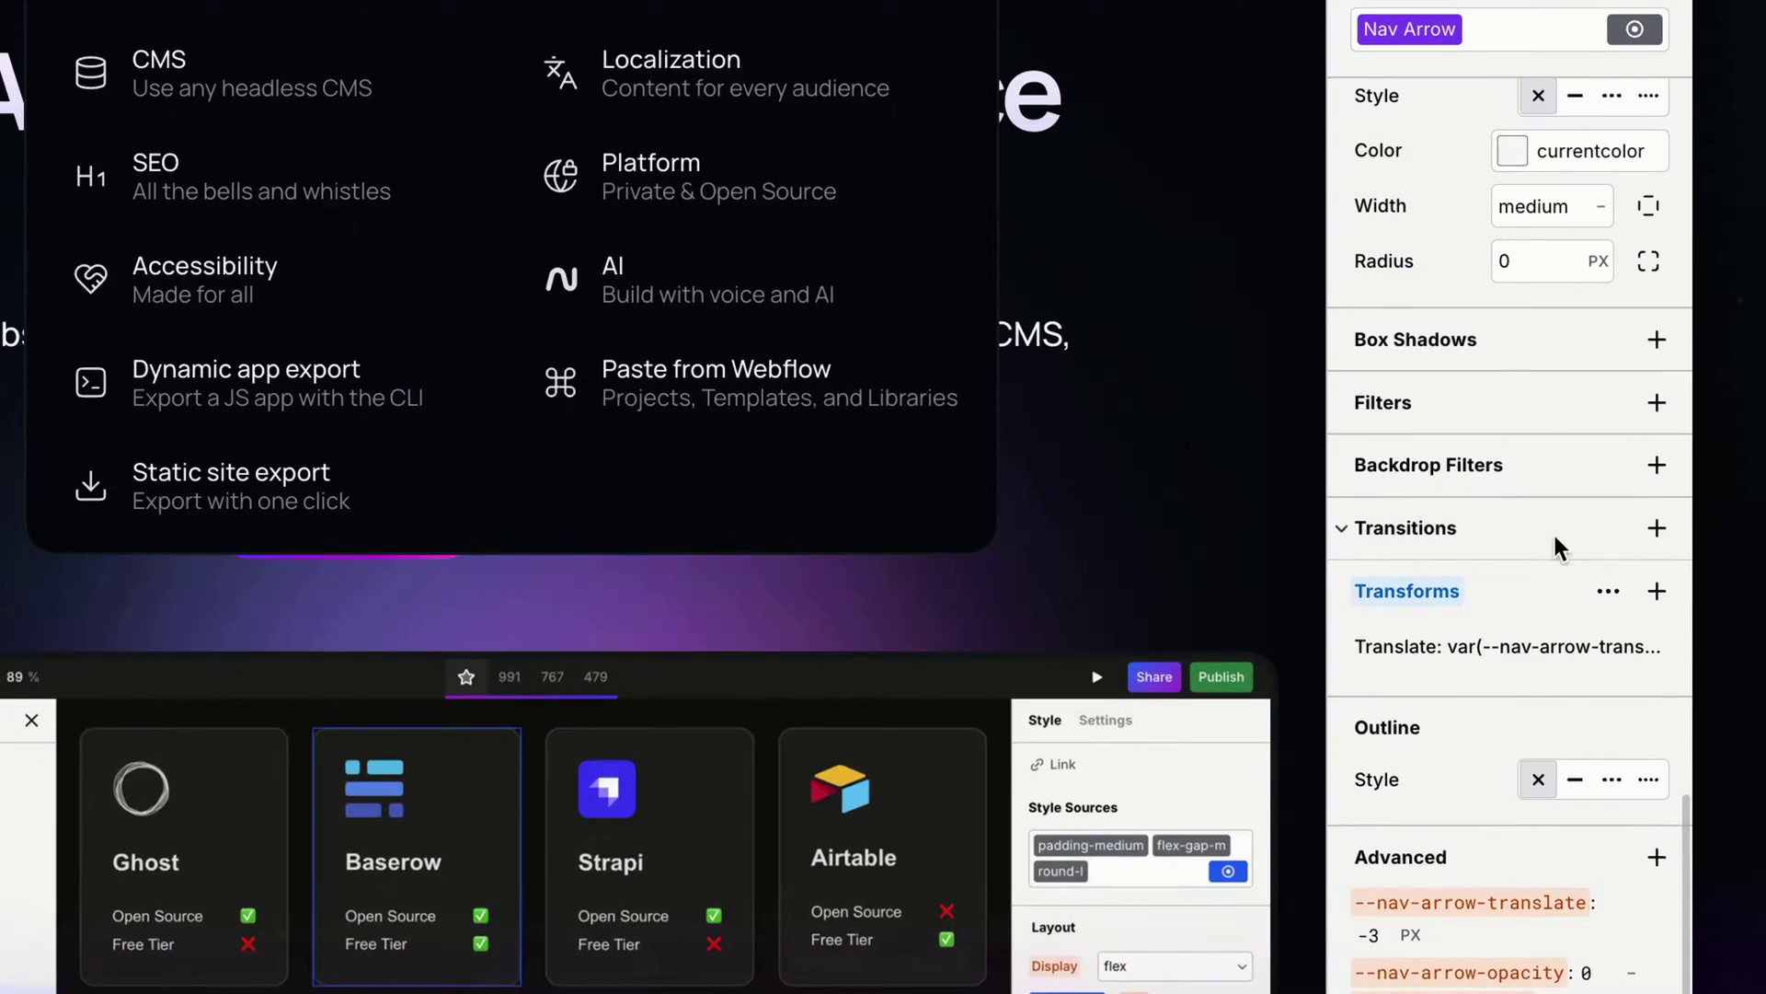
left_click(1620, 531)
left_click(1581, 584)
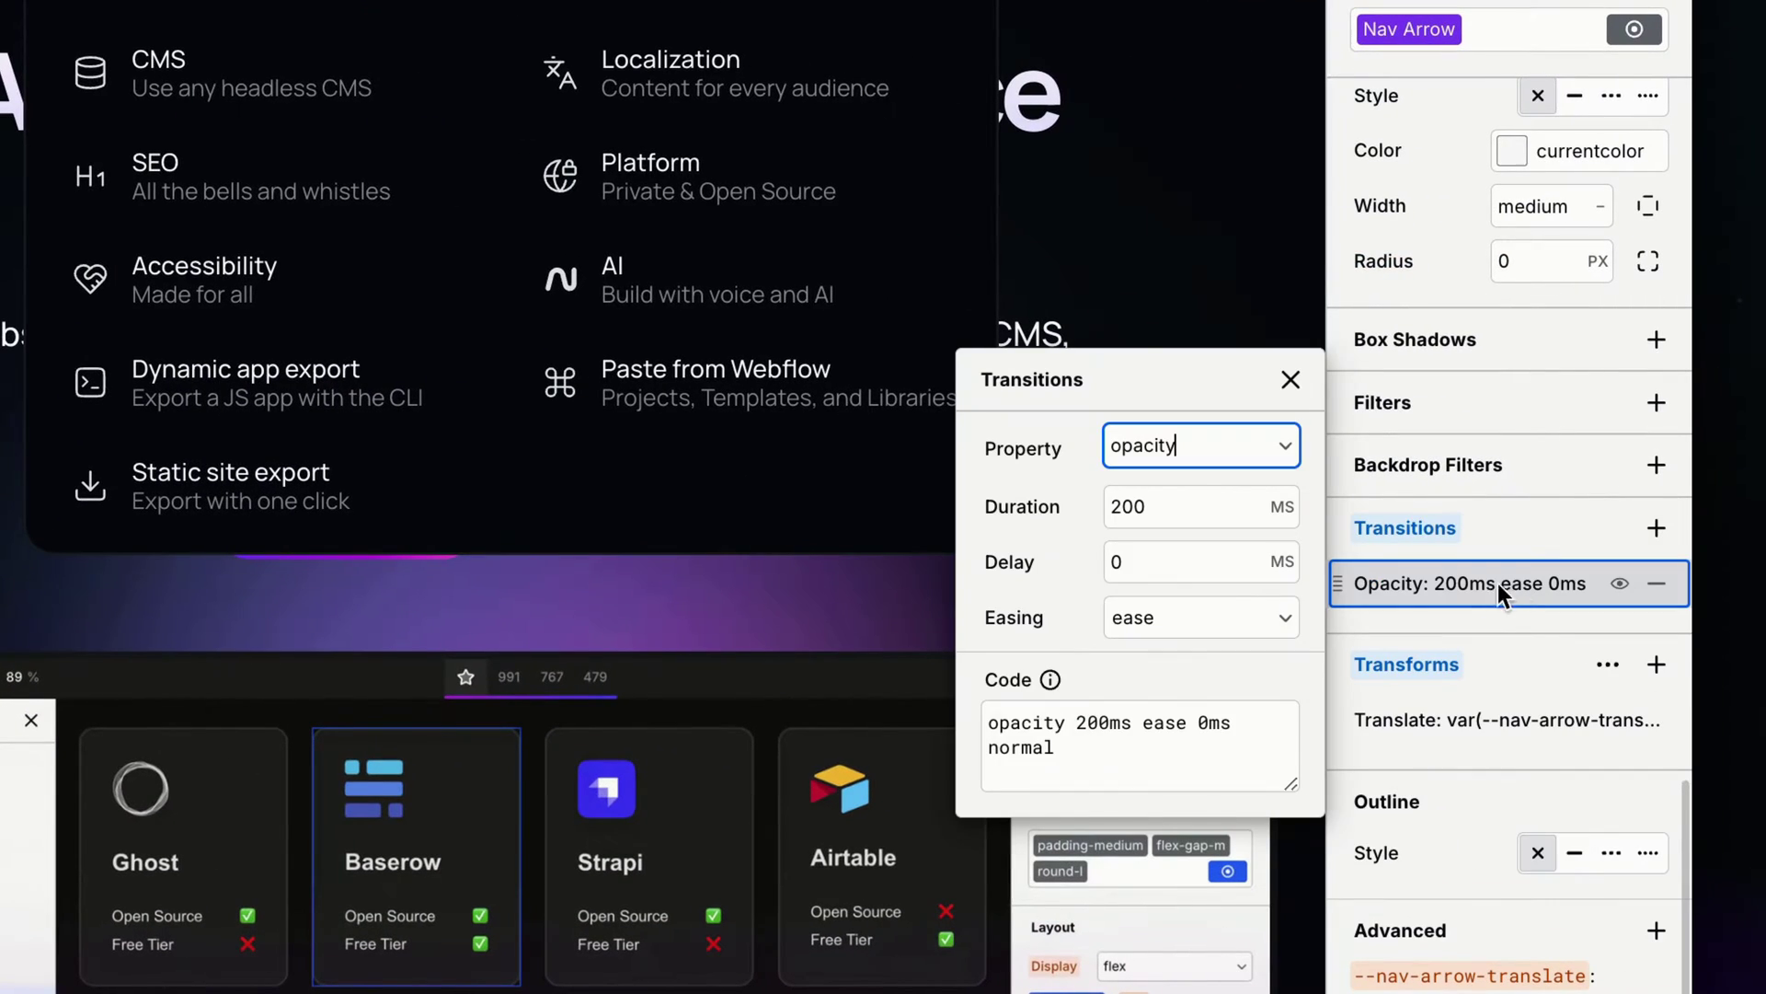
left_click(1198, 456)
type("o")
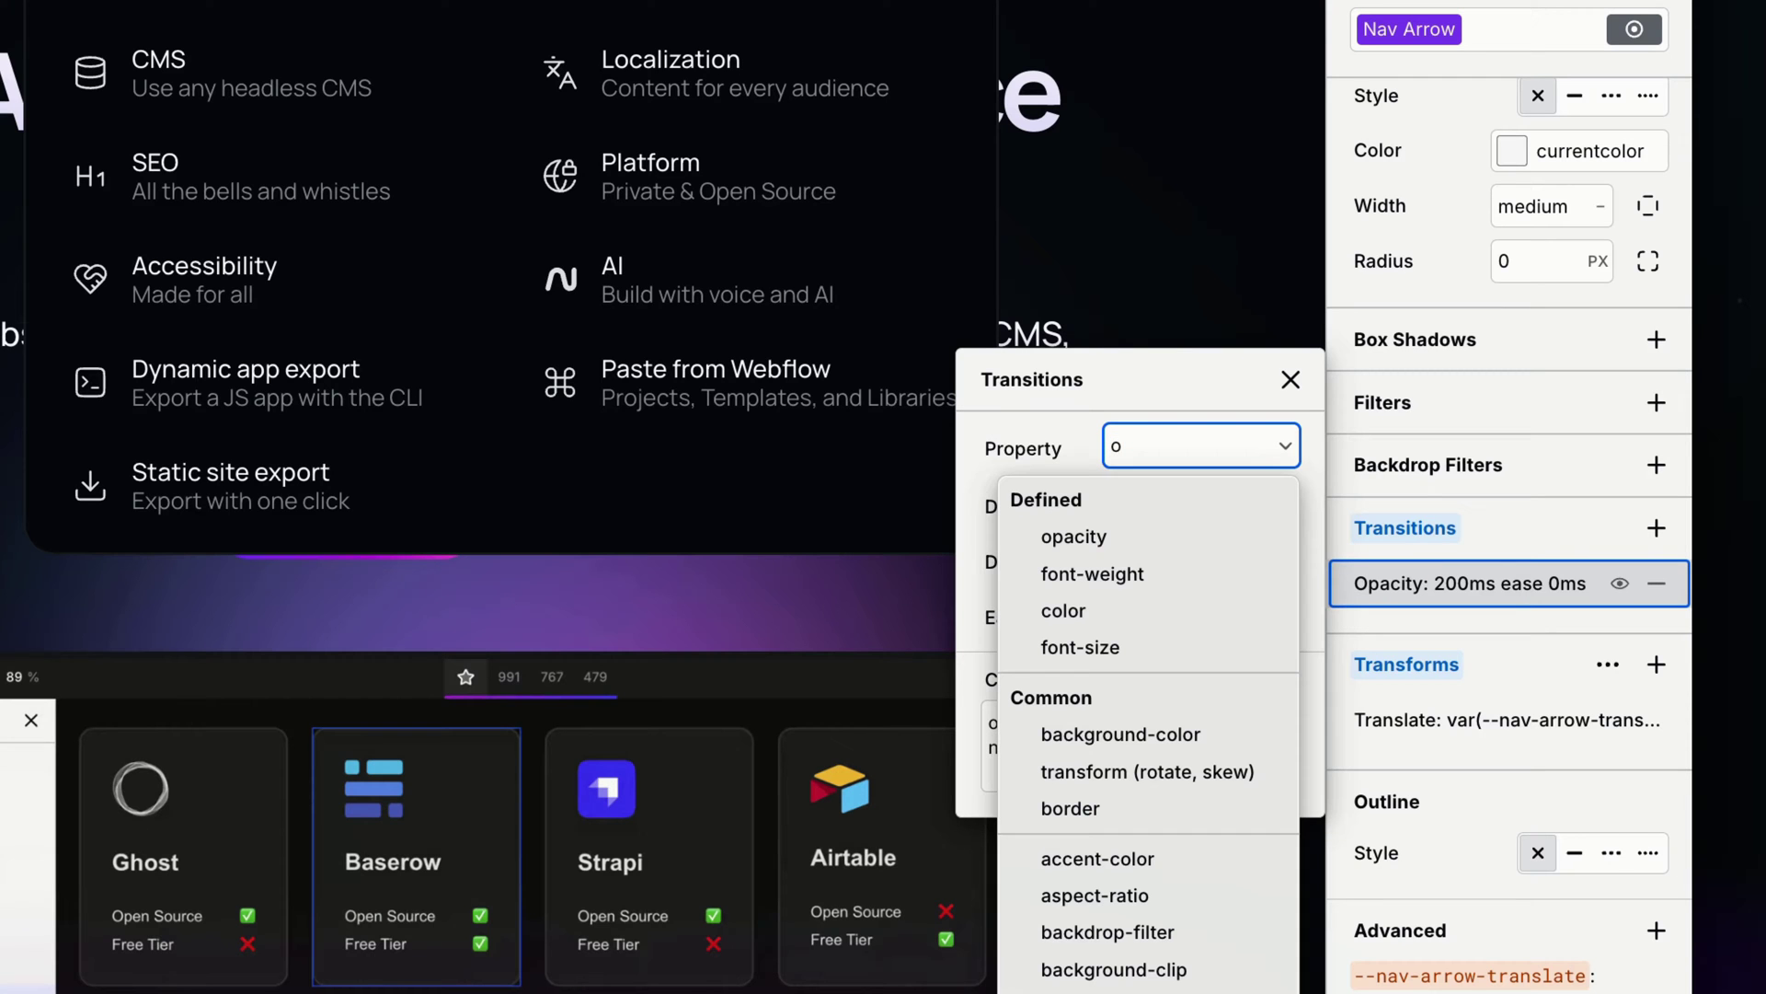
left_click(1079, 536)
left_click(1536, 543)
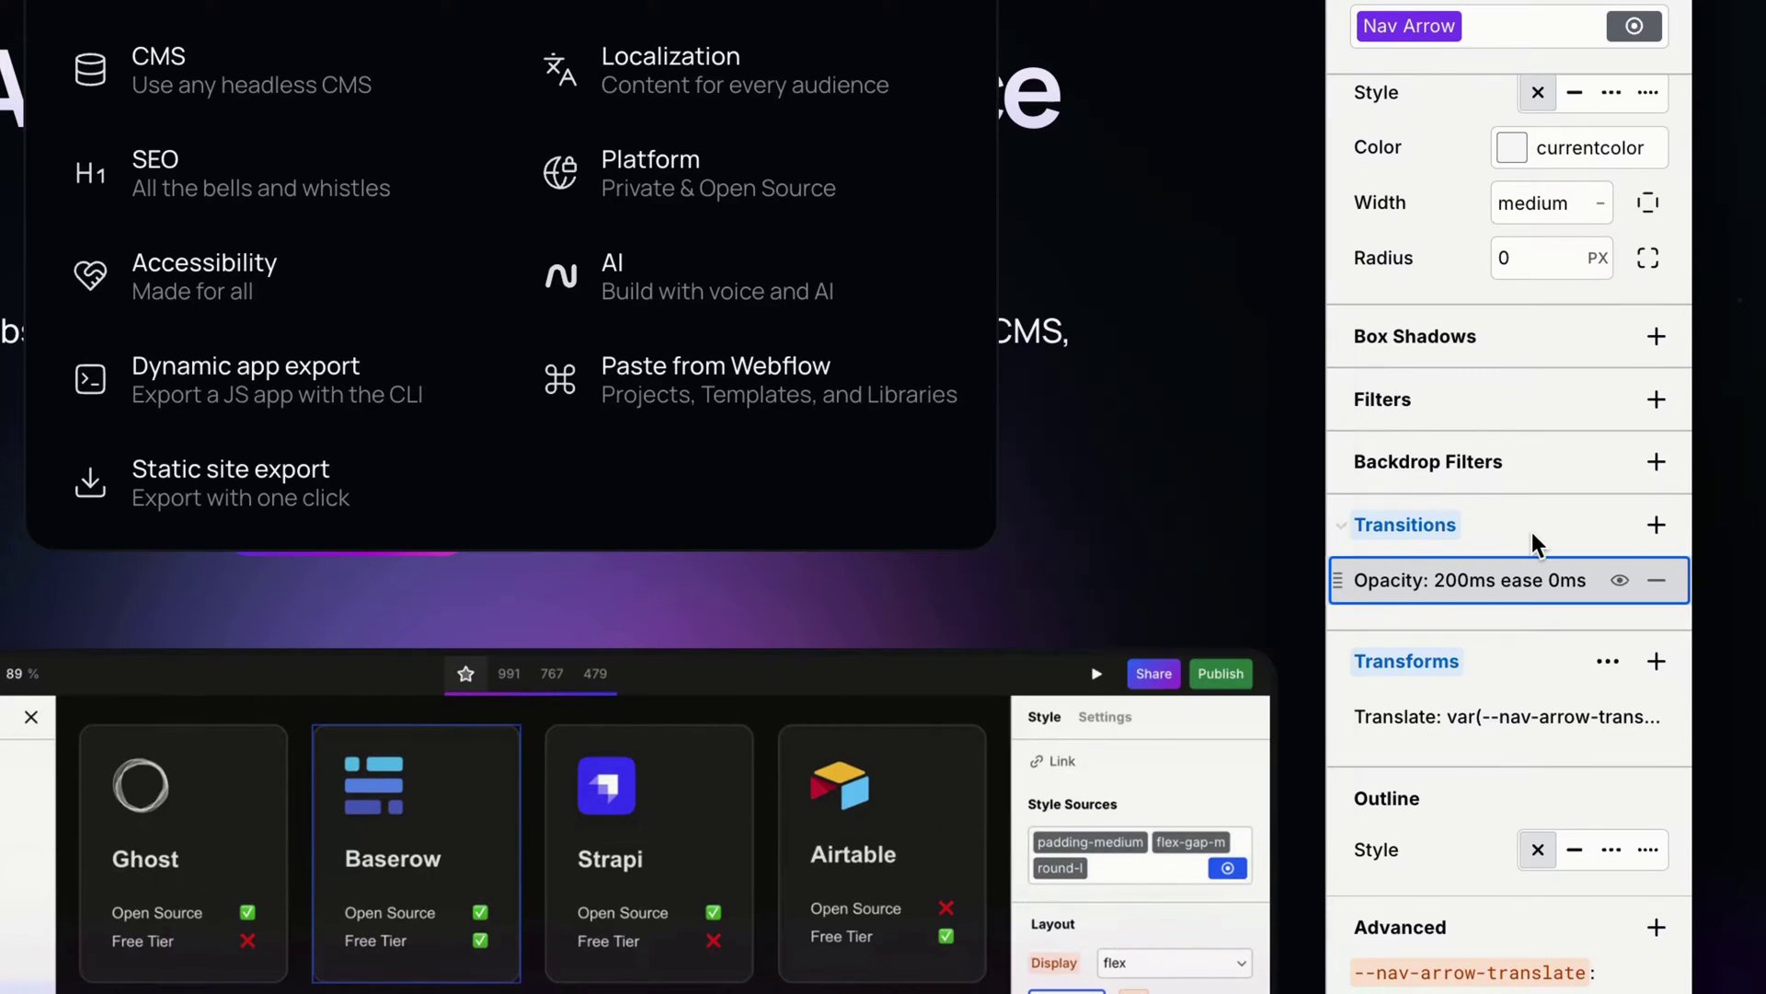
- Add a 200ms translate transition to the Nav Arrow alongside opacity
left_click(1656, 524)
left_click(1483, 567)
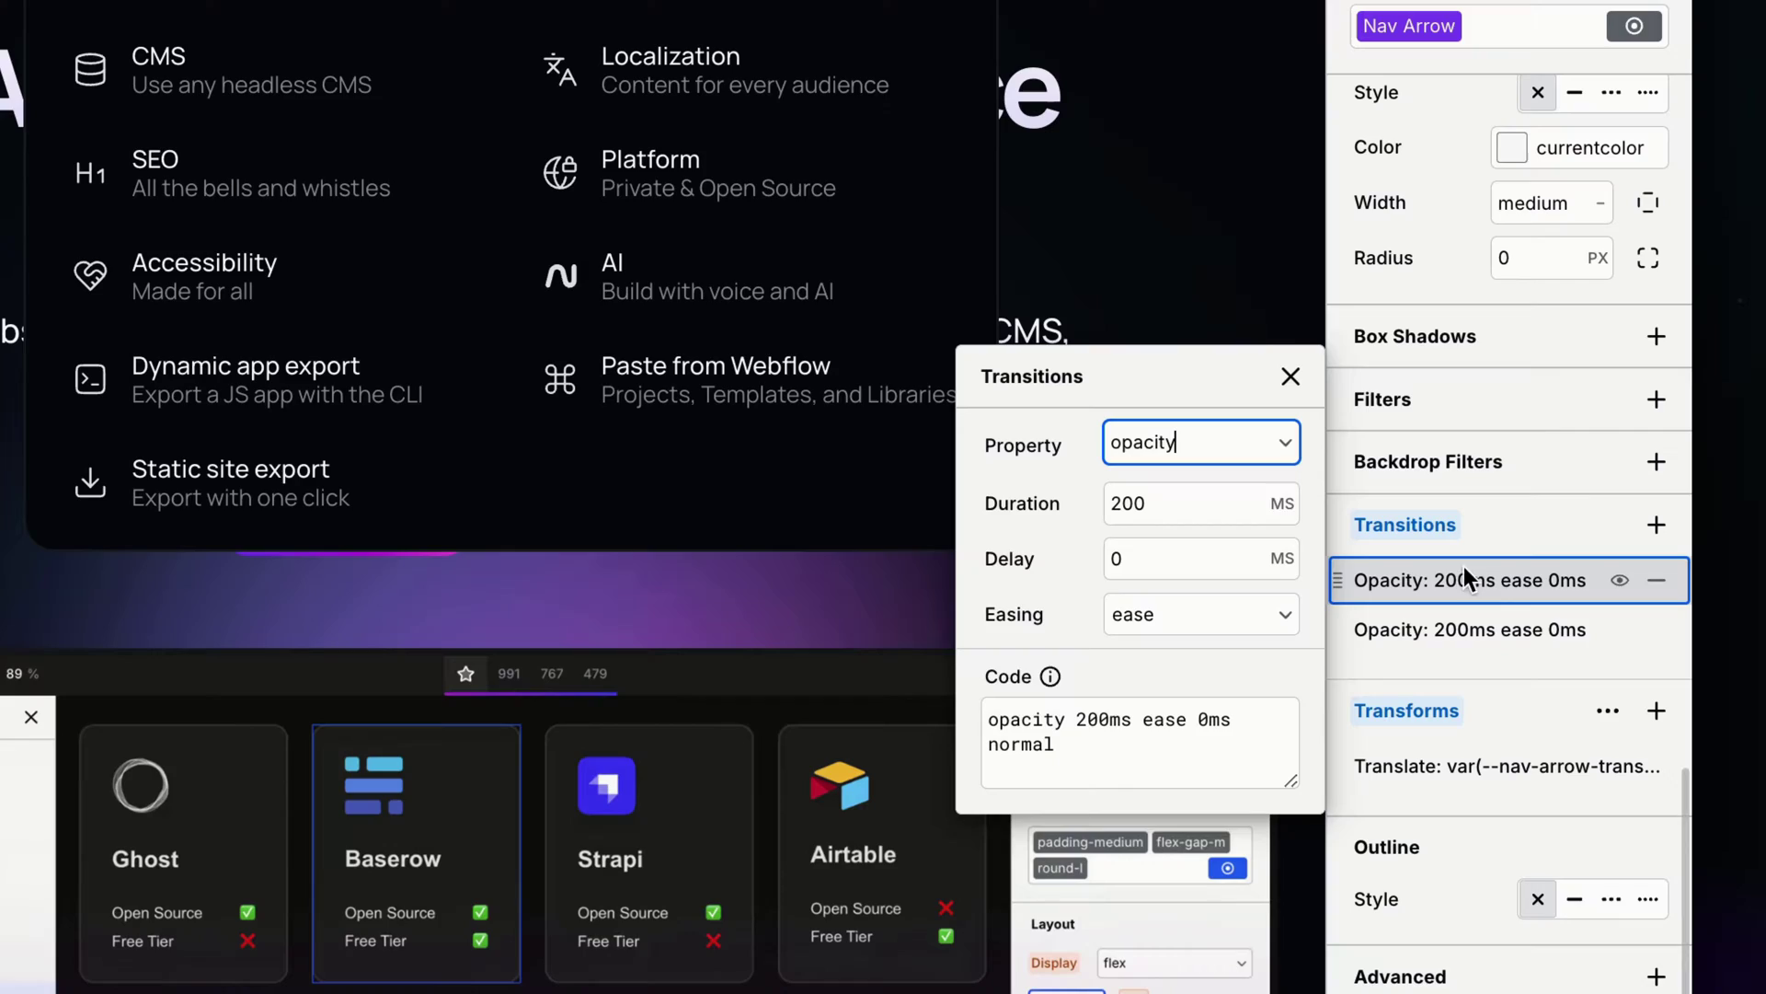
type("tr")
left_click(1139, 528)
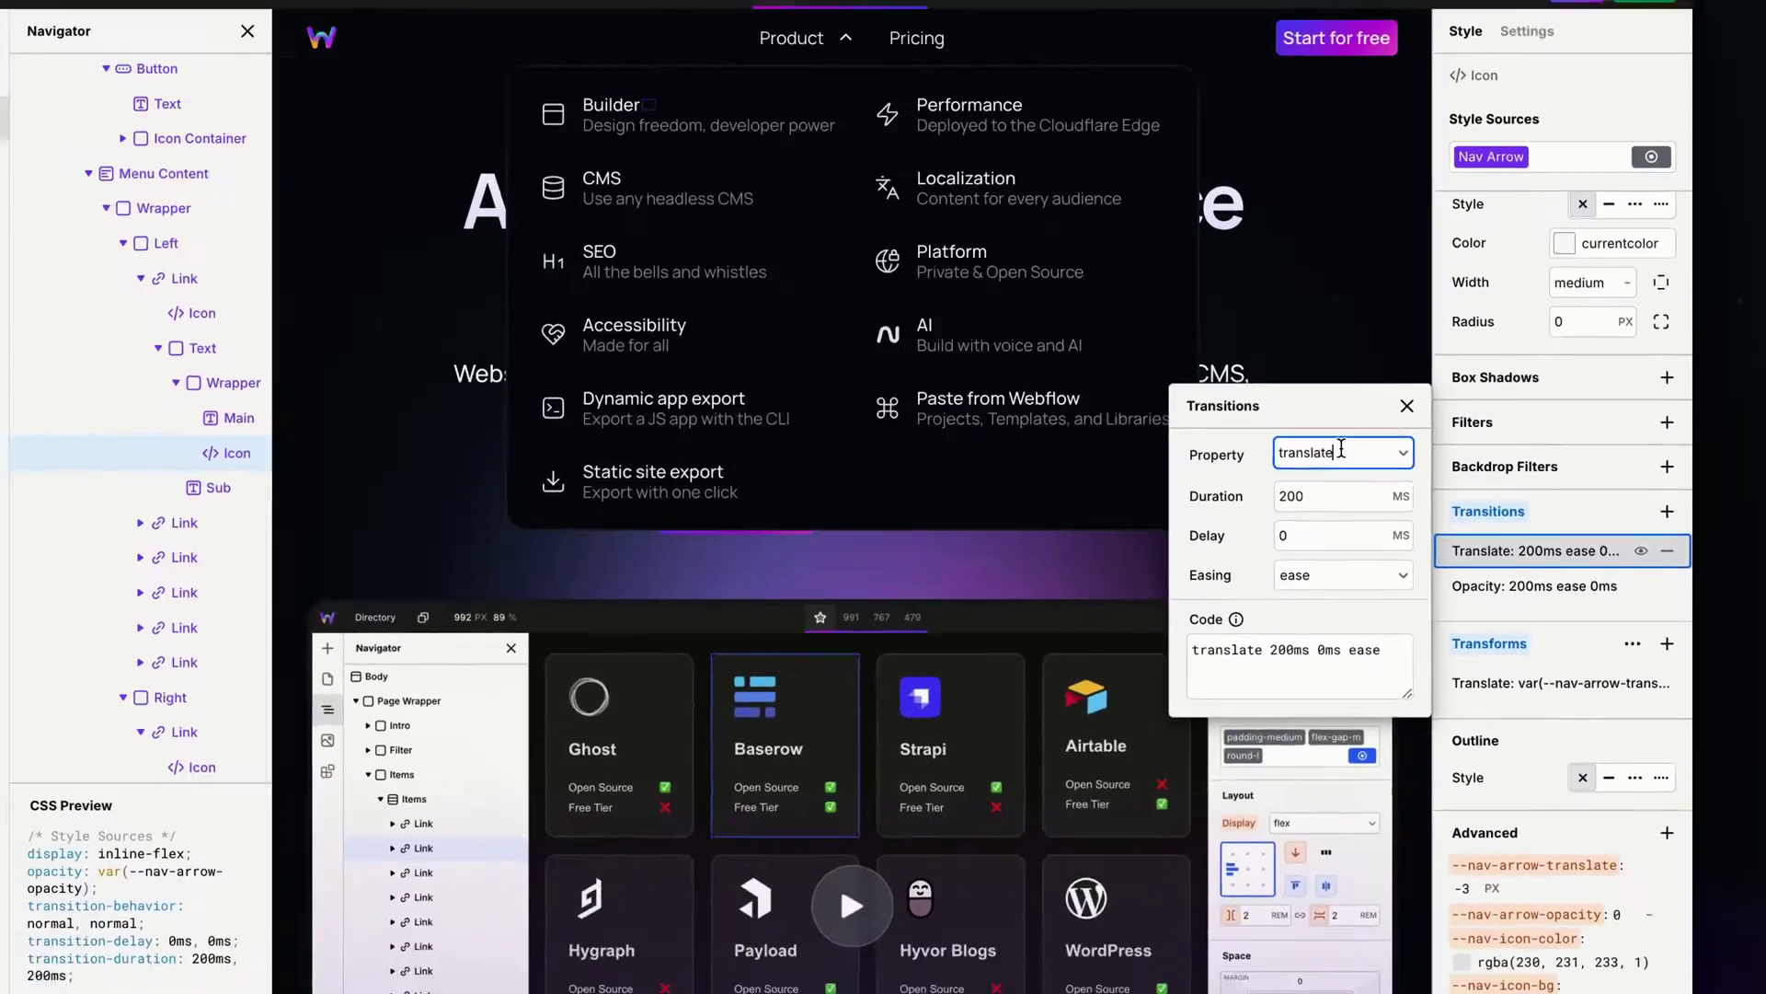
left_click(1473, 630)
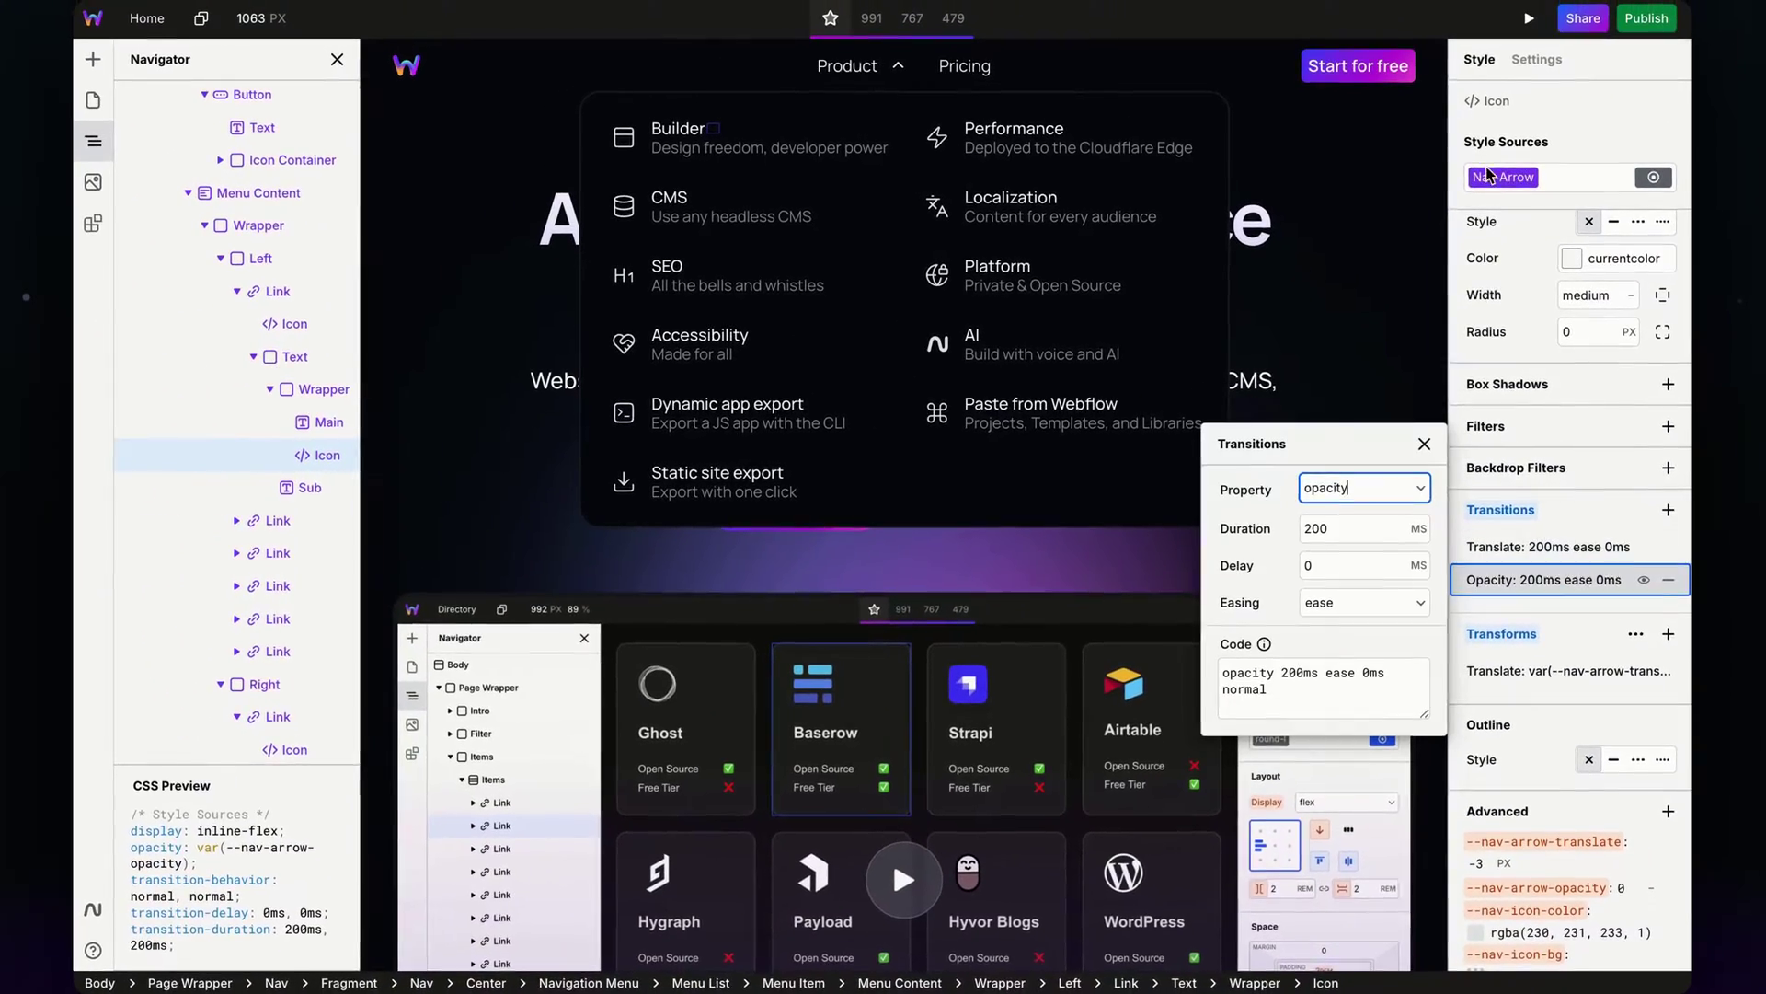
left_click(1491, 22)
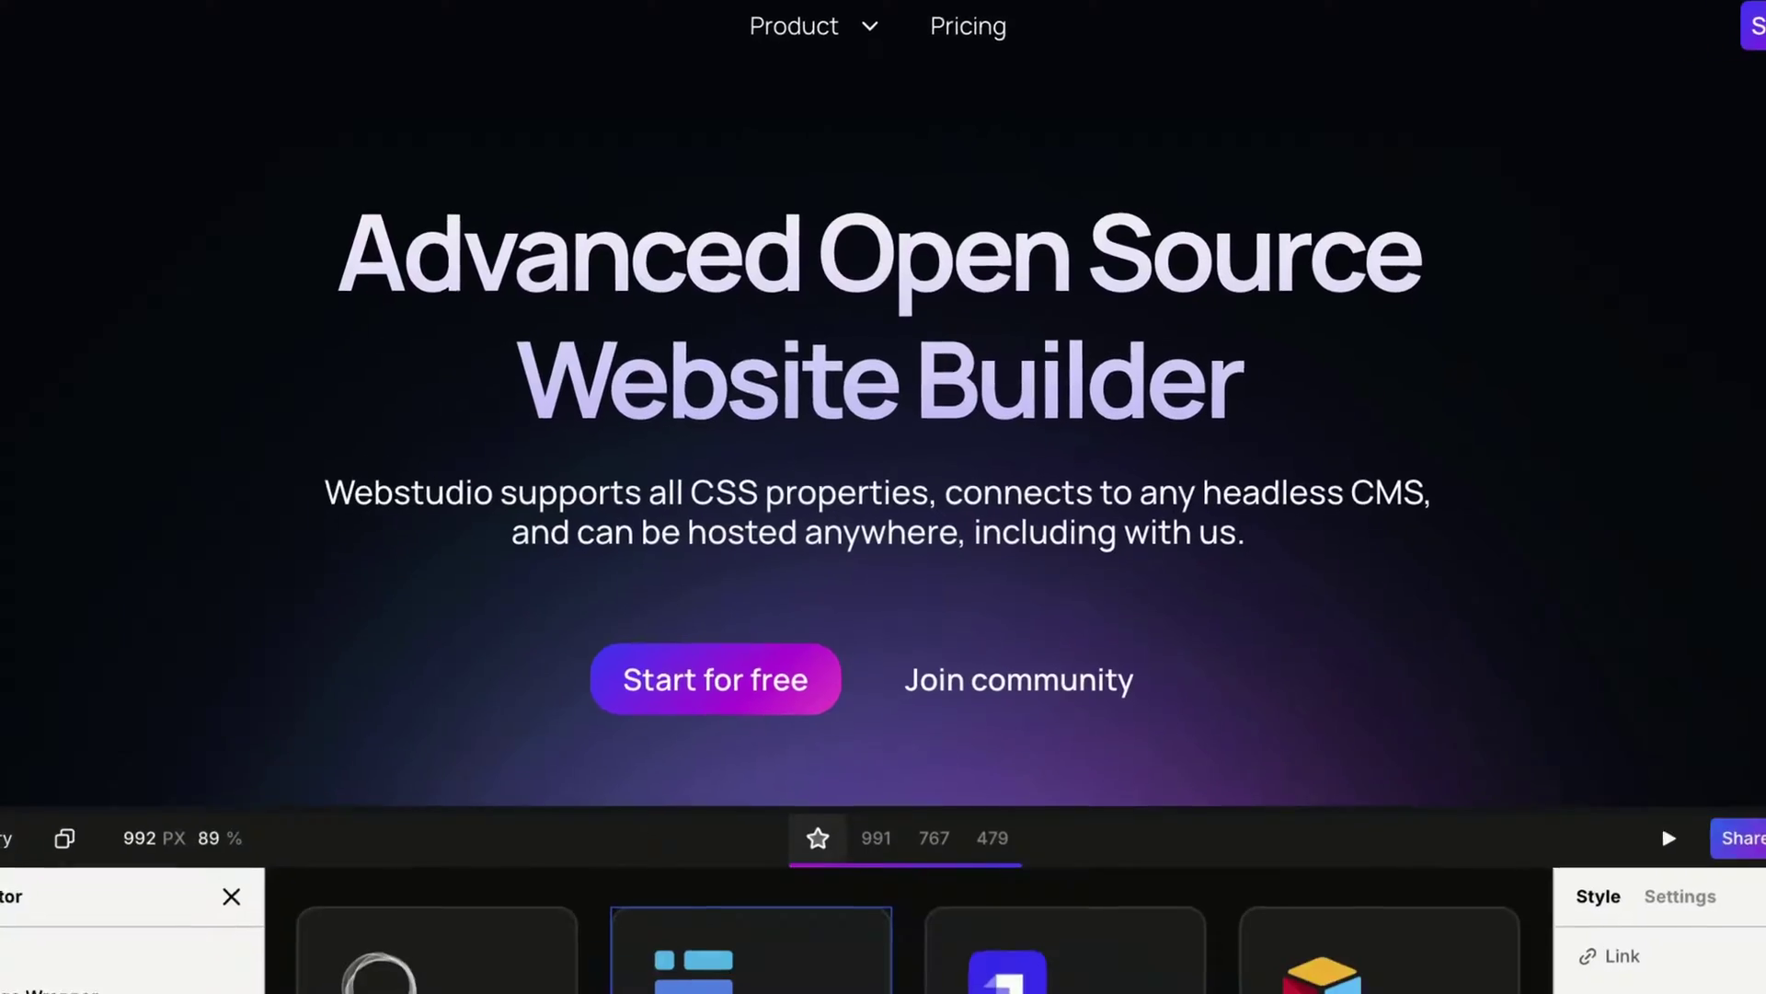
- Open the Product menu in the canvas to test the link hover effects
left_click(810, 29)
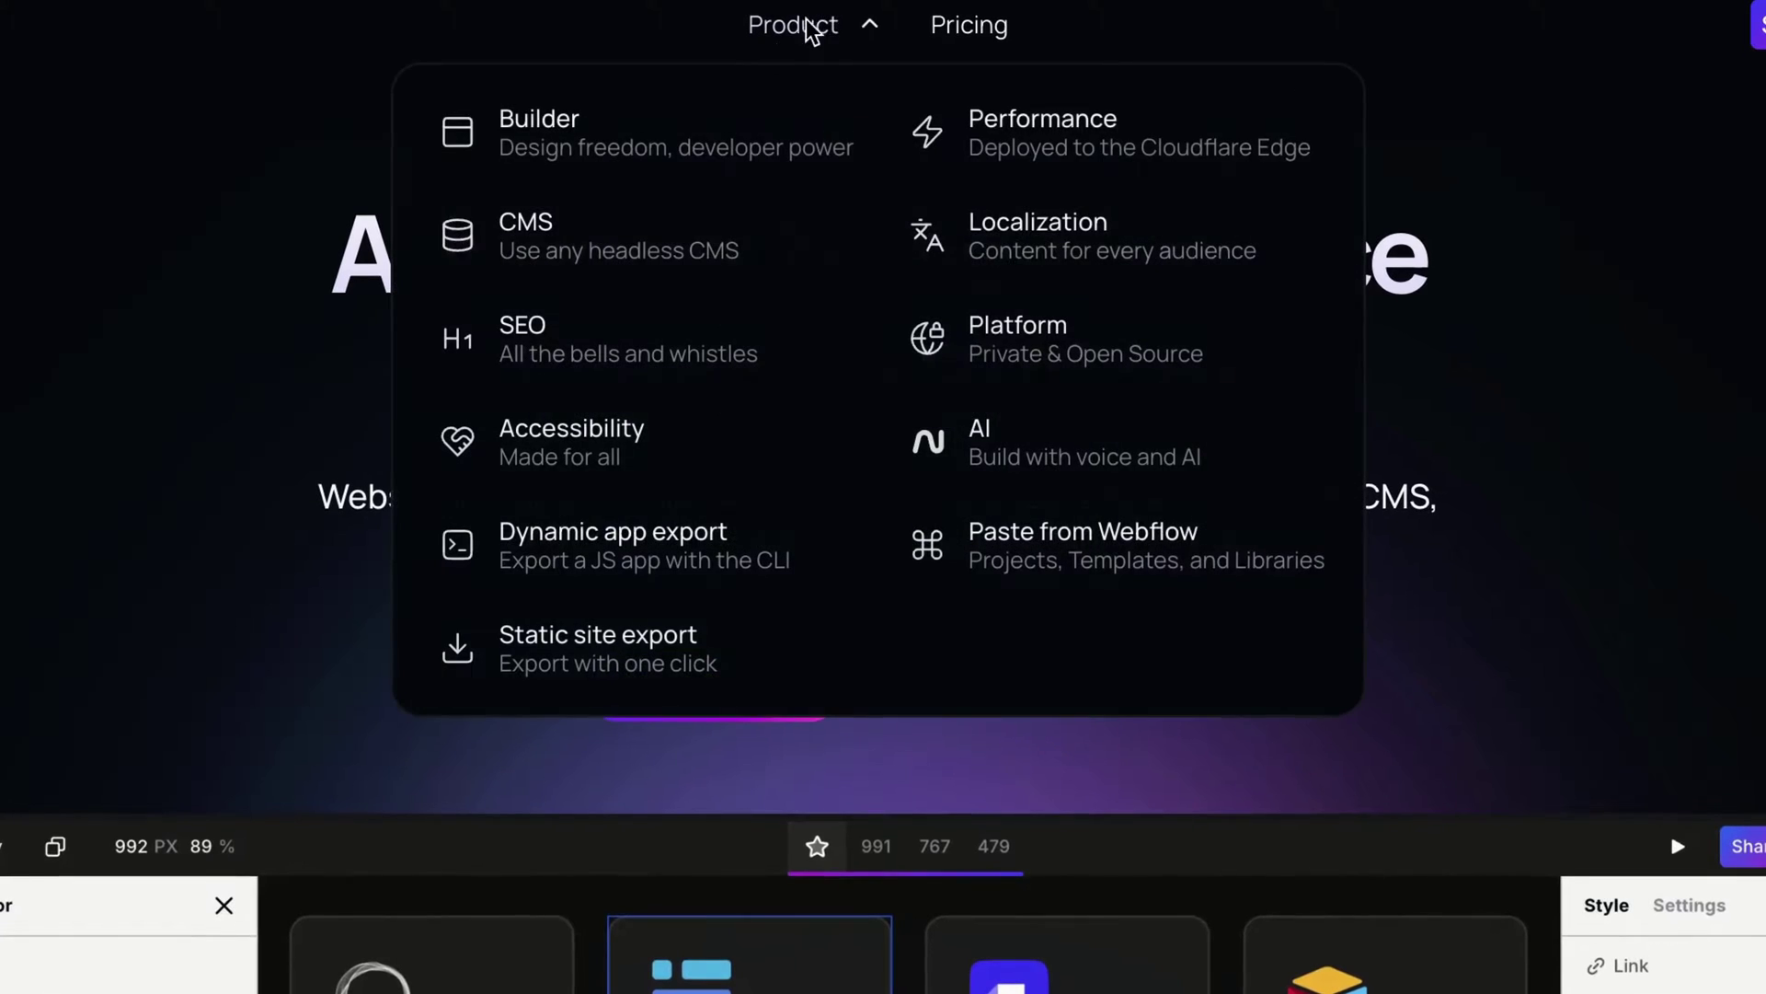